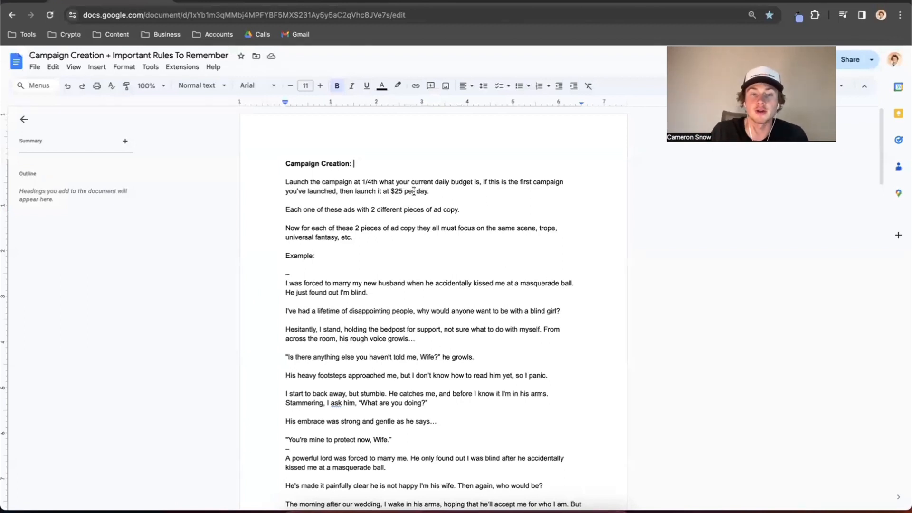
Read the launch budget rule under Campaign Creation, covering both existing daily budgets and a first campaign.
left_click_drag(286, 182, 434, 195)
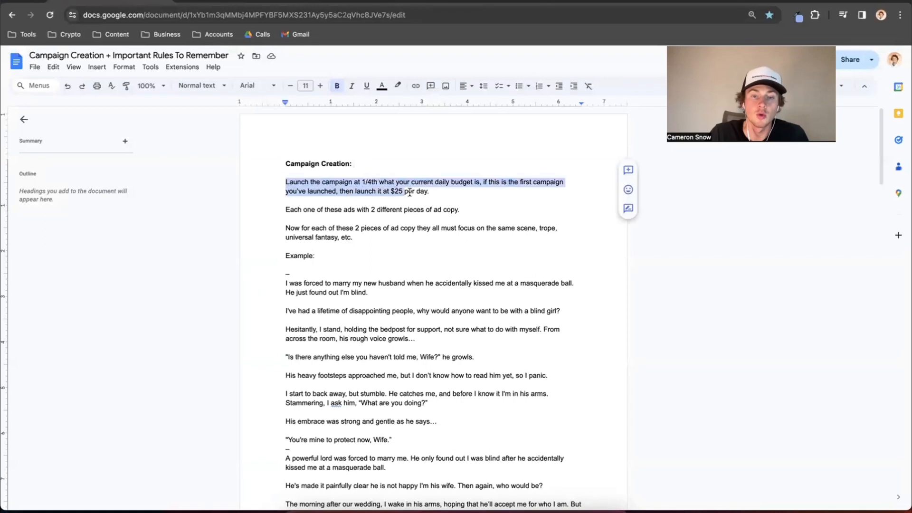
left_click(437, 190)
left_click_drag(438, 191, 387, 190)
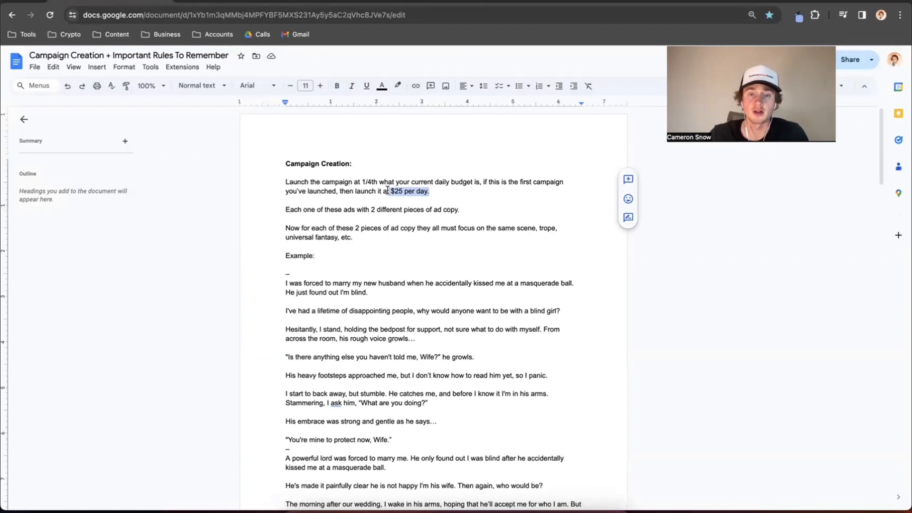
left_click(390, 190)
left_click_drag(354, 182, 449, 186)
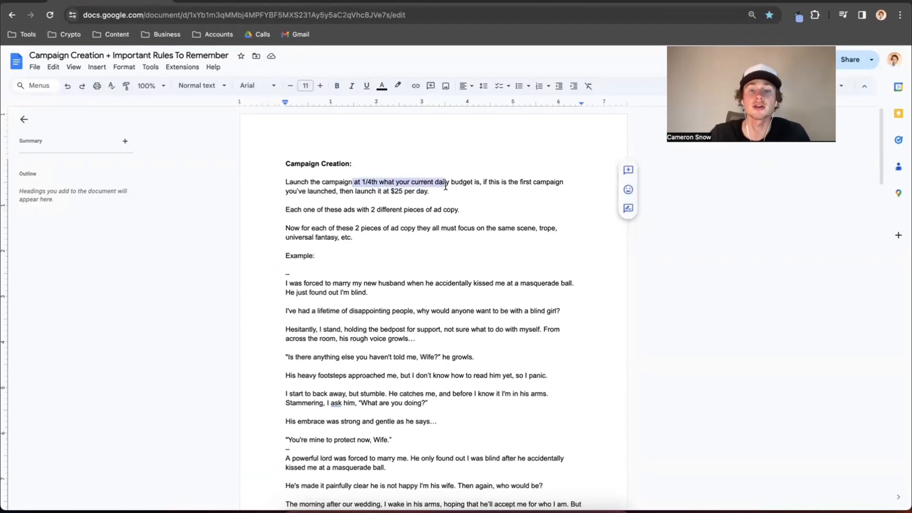
left_click(448, 186)
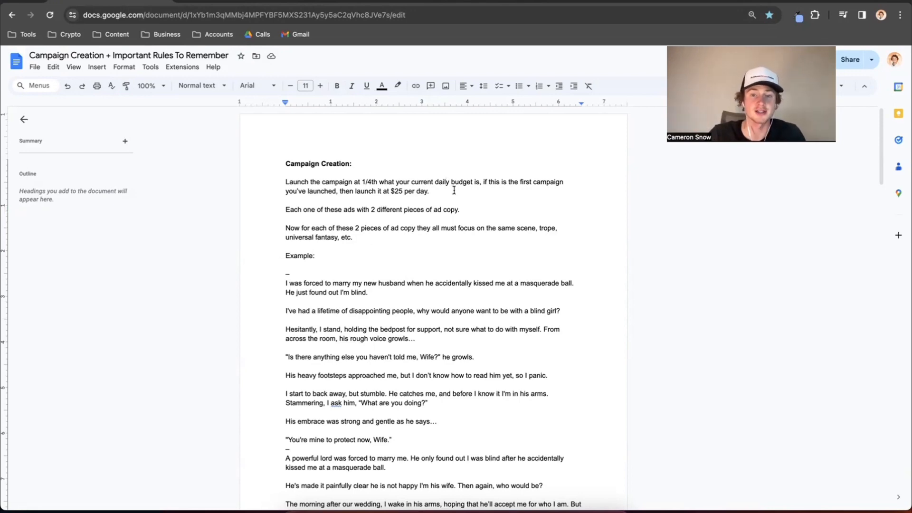
scroll(454, 190, "down", 1)
scroll(454, 190, "up", 1)
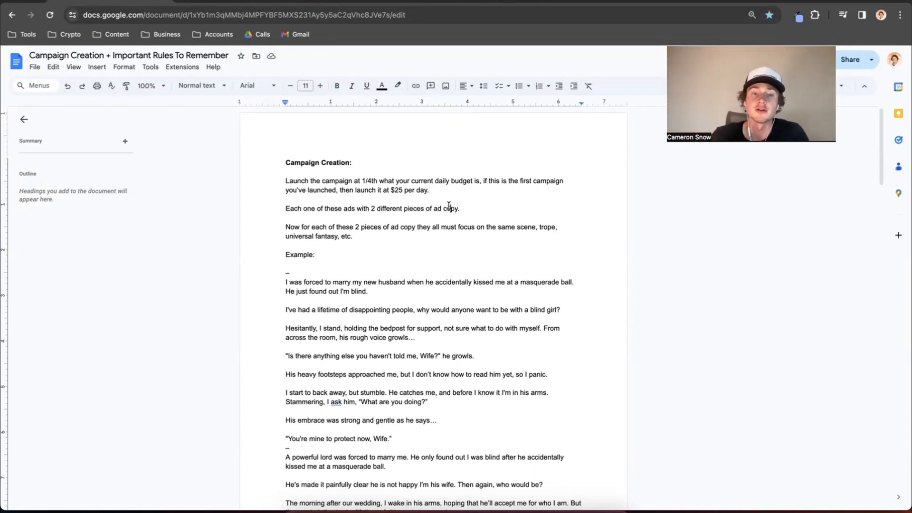
Read the rules on how many pieces of ad copy each ad needs and what they must focus on.
scroll(449, 206, "down", 2)
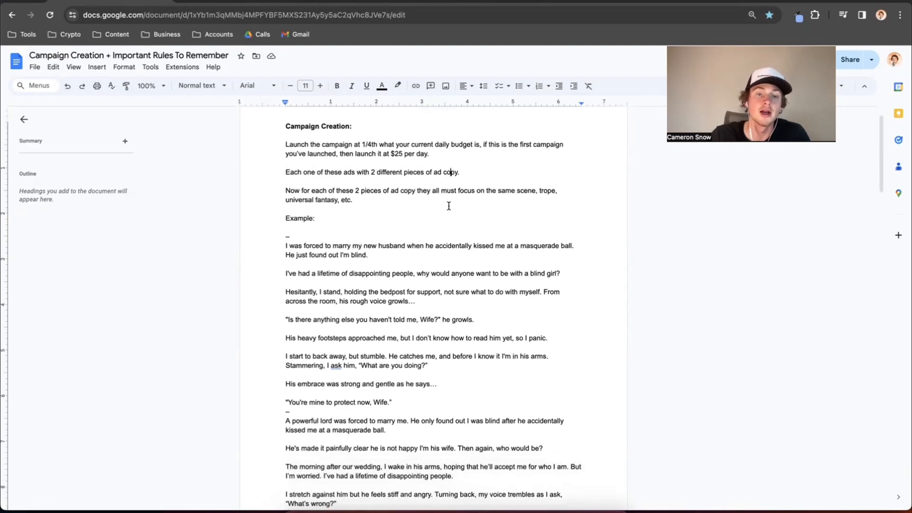
left_click(313, 179)
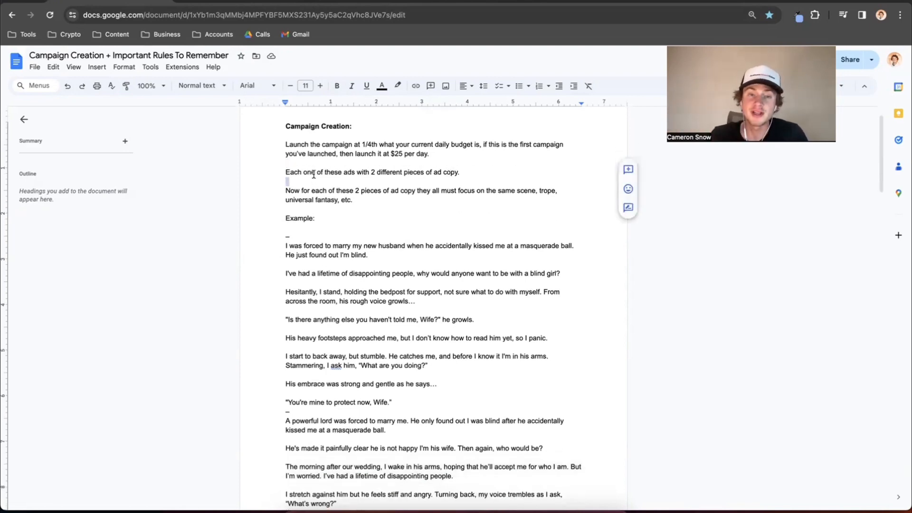
left_click(328, 170)
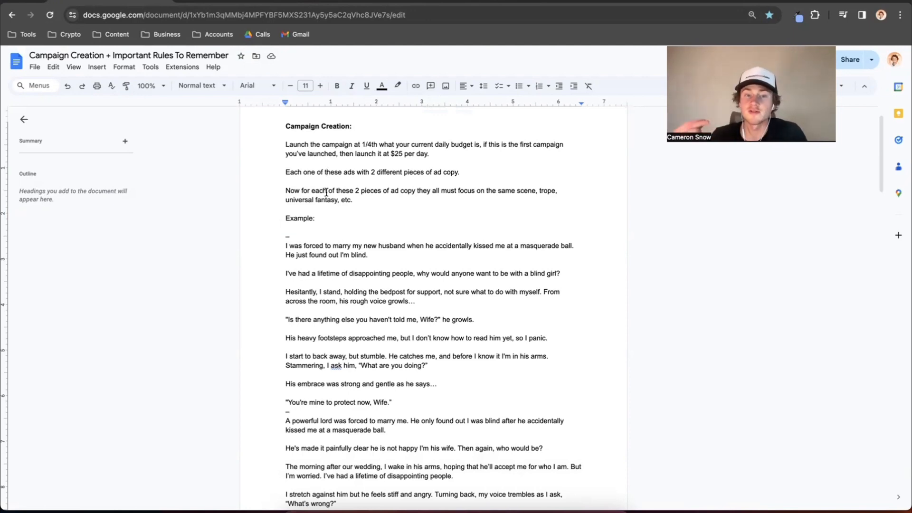
scroll(326, 192, "down", 1)
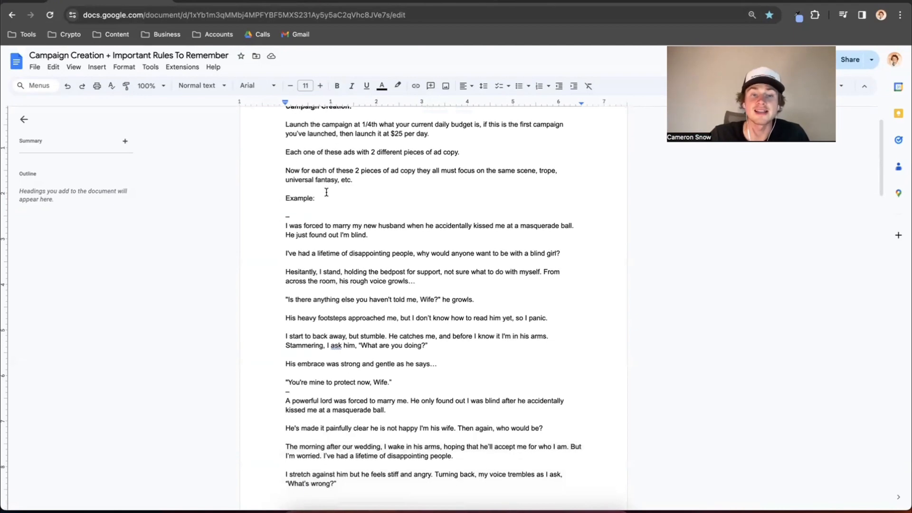
scroll(327, 192, "down", 2)
scroll(287, 190, "down", 1)
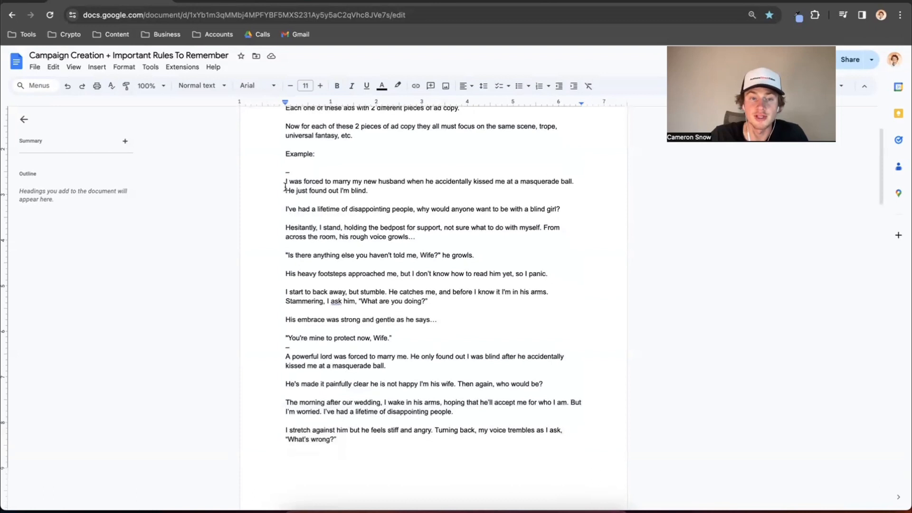
Compare the opening lines of the two example ad copies about the forced marriage.
left_click_drag(285, 181, 431, 172)
scroll(286, 173, "down", 1)
left_click(285, 172)
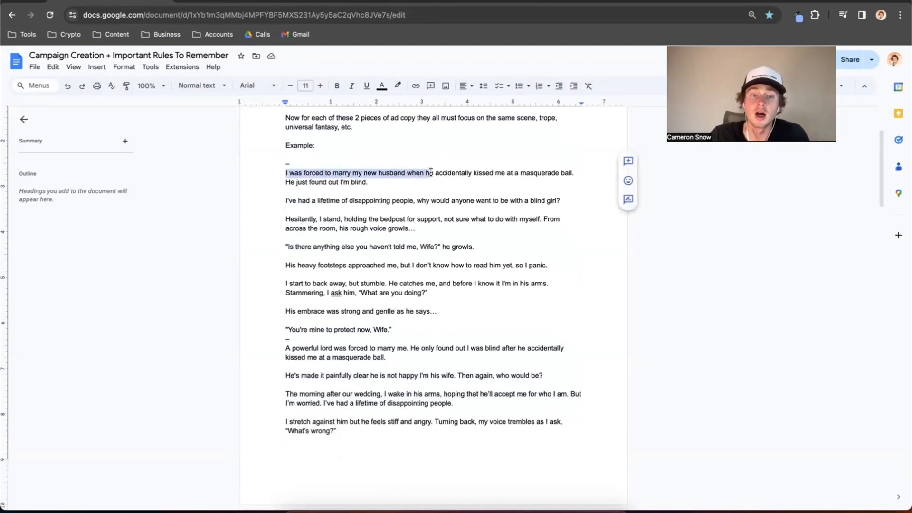
scroll(302, 282, "down", 4)
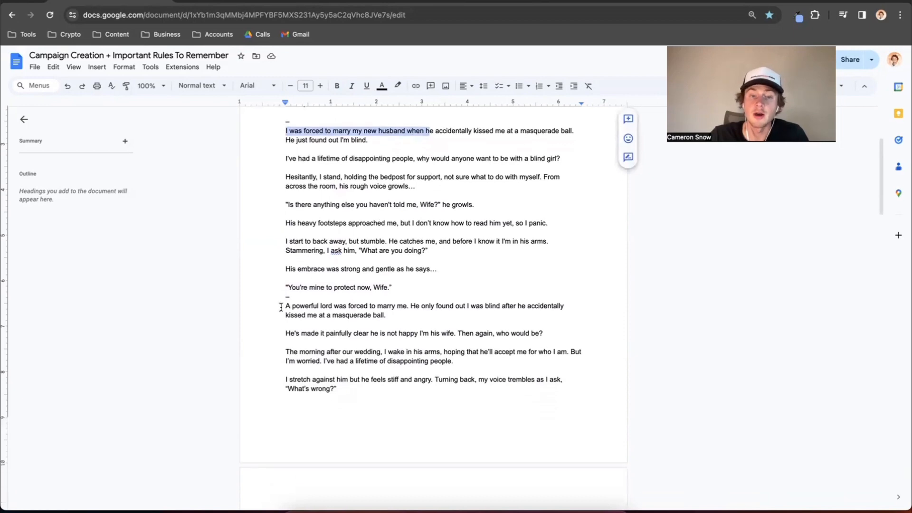
left_click_drag(281, 307, 459, 303)
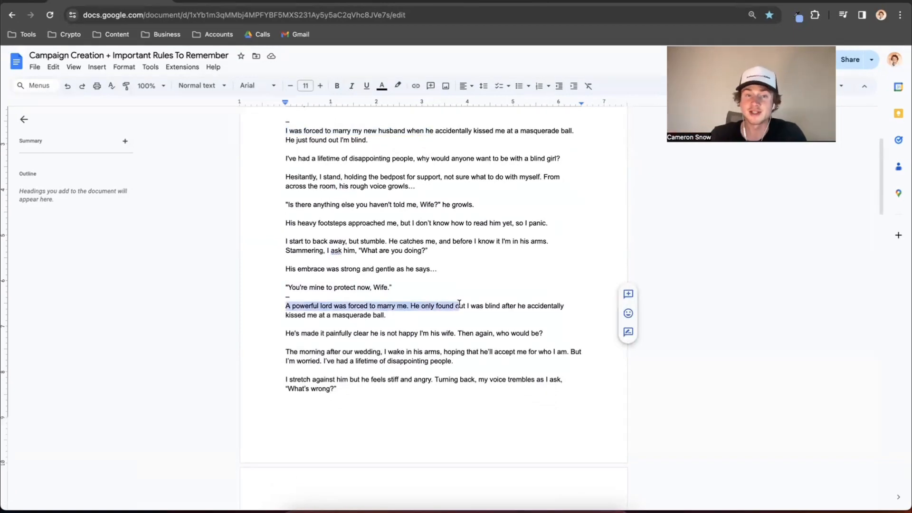
scroll(460, 303, "down", 4)
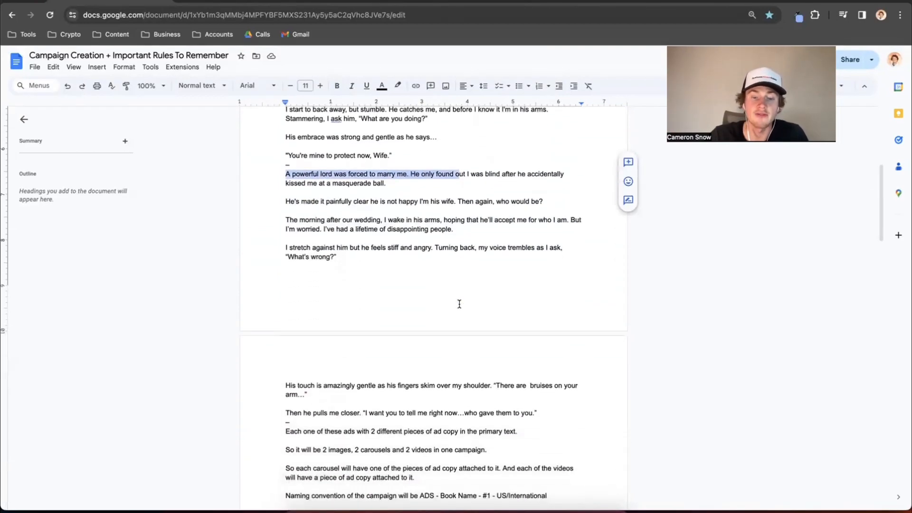
Compare the closing lines of the two example ad copies and review how both treat the same trope.
scroll(459, 304, "up", 2)
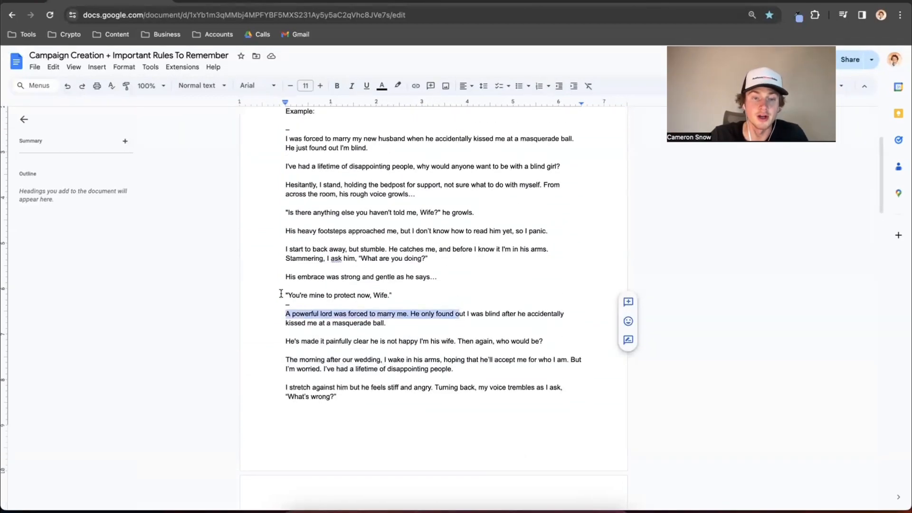
left_click_drag(285, 295, 425, 295)
scroll(423, 295, "down", 10)
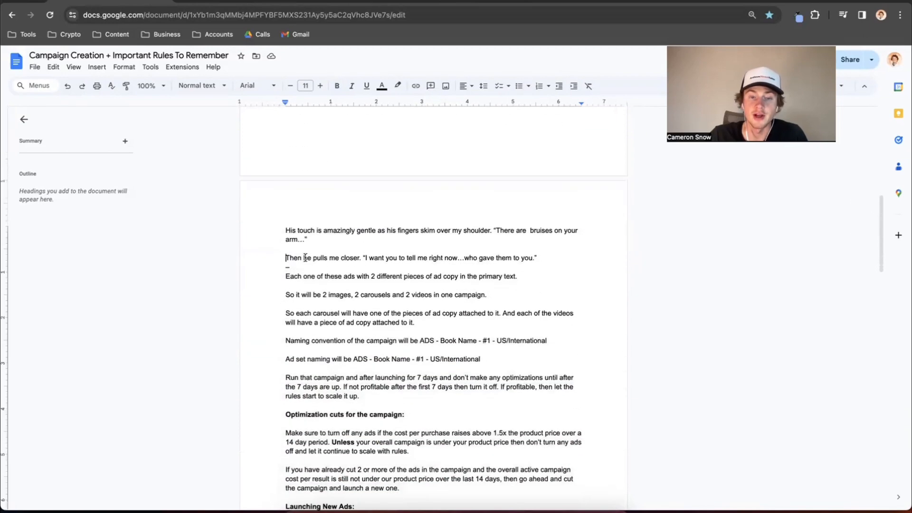
left_click_drag(286, 258, 546, 256)
scroll(546, 256, "up", 2)
scroll(545, 256, "up", 5)
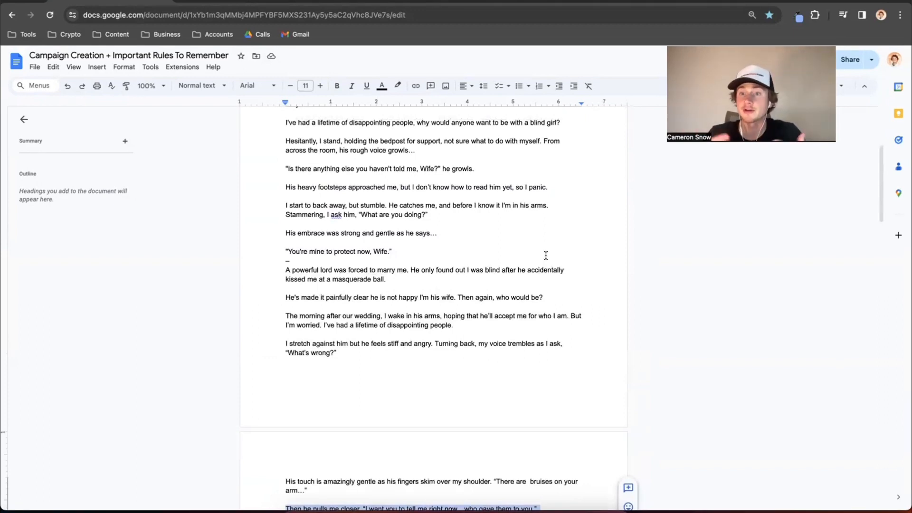
scroll(546, 255, "down", 2)
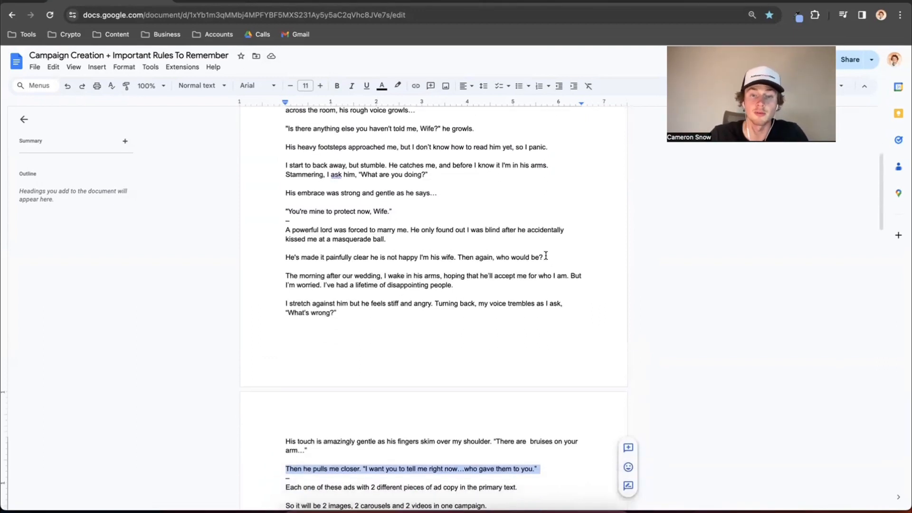
scroll(546, 256, "up", 4)
scroll(546, 255, "up", 3)
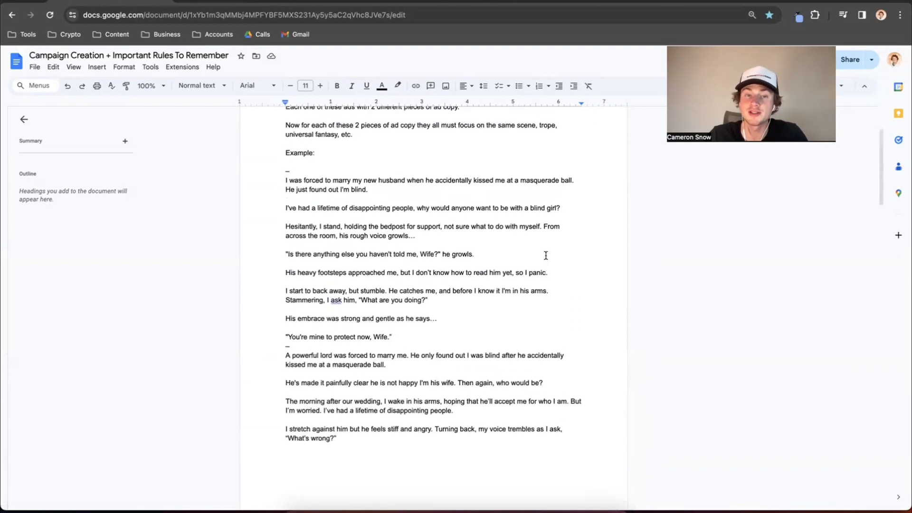
scroll(546, 256, "down", 4)
scroll(546, 255, "down", 3)
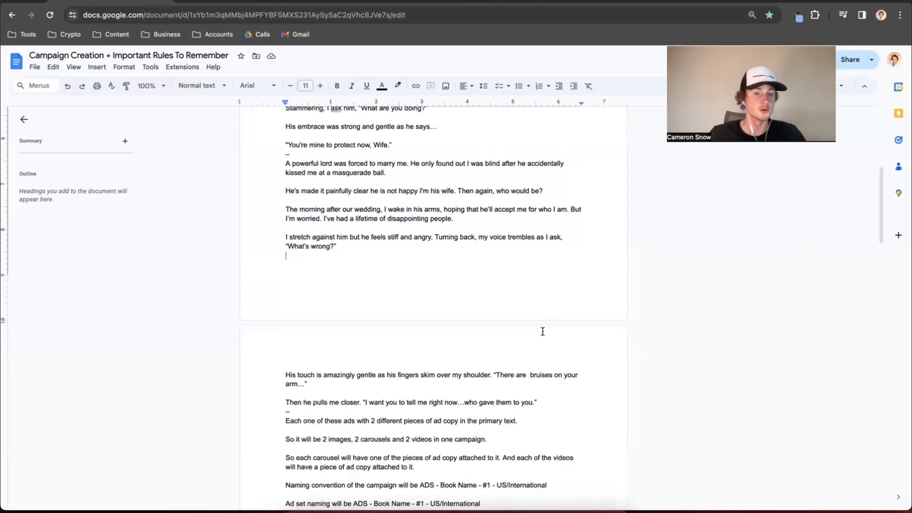
Examine the rules for the campaign's images, carousels and videos, their ad copy, and the campaign and ad set naming conventions.
scroll(542, 331, "down", 2)
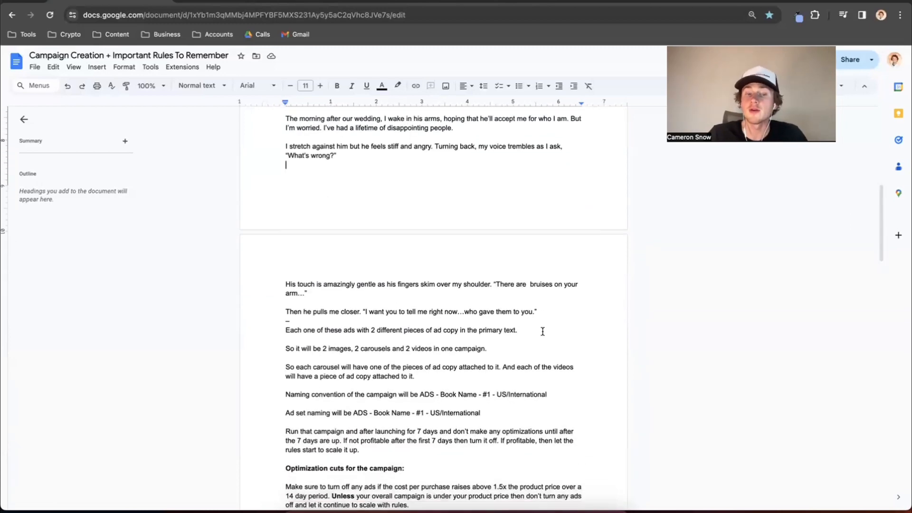
scroll(543, 331, "down", 1)
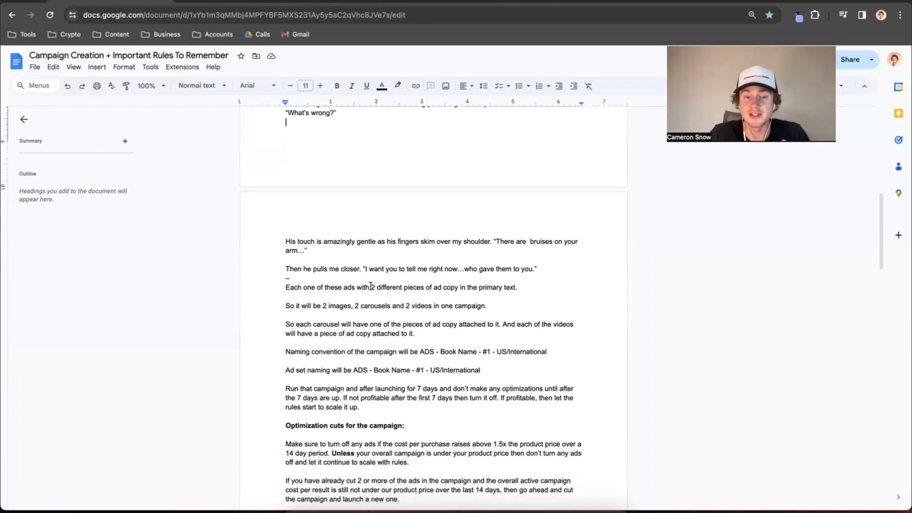
scroll(371, 285, "down", 1)
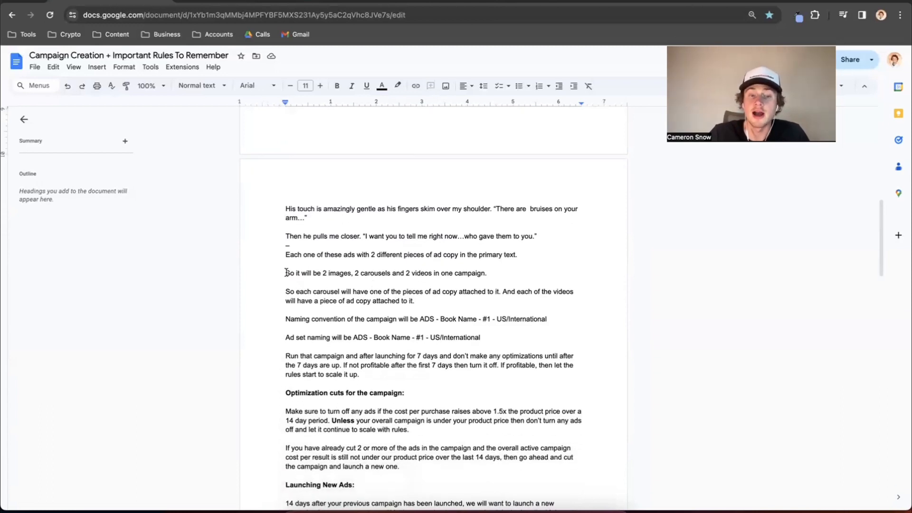
left_click_drag(287, 273, 524, 275)
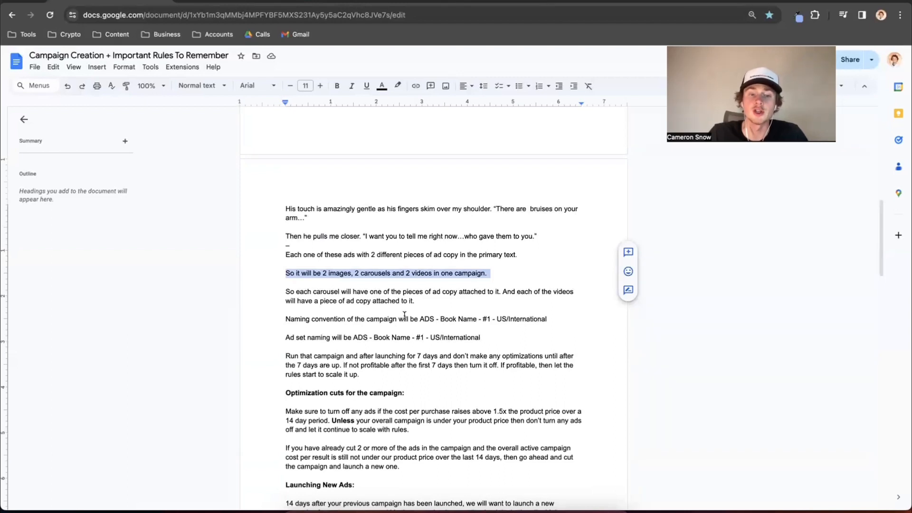
left_click(335, 295)
left_click_drag(285, 293, 354, 295)
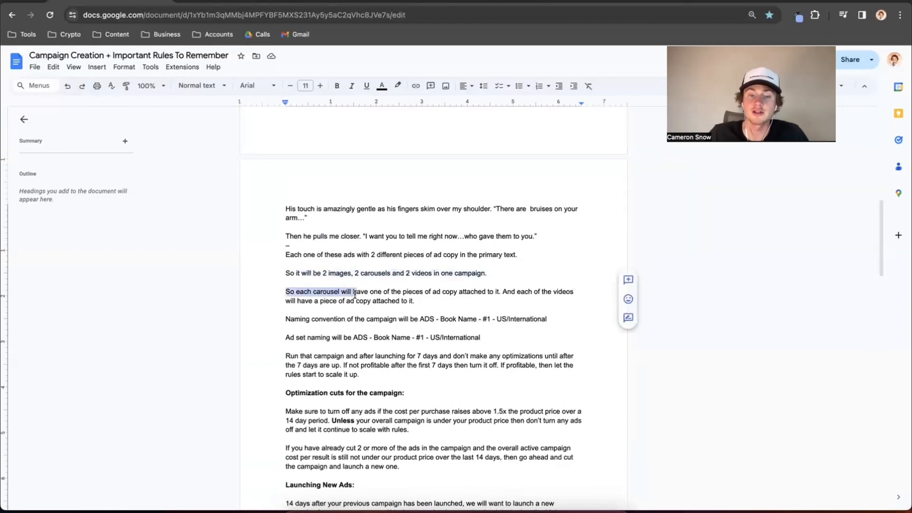
left_click(369, 292)
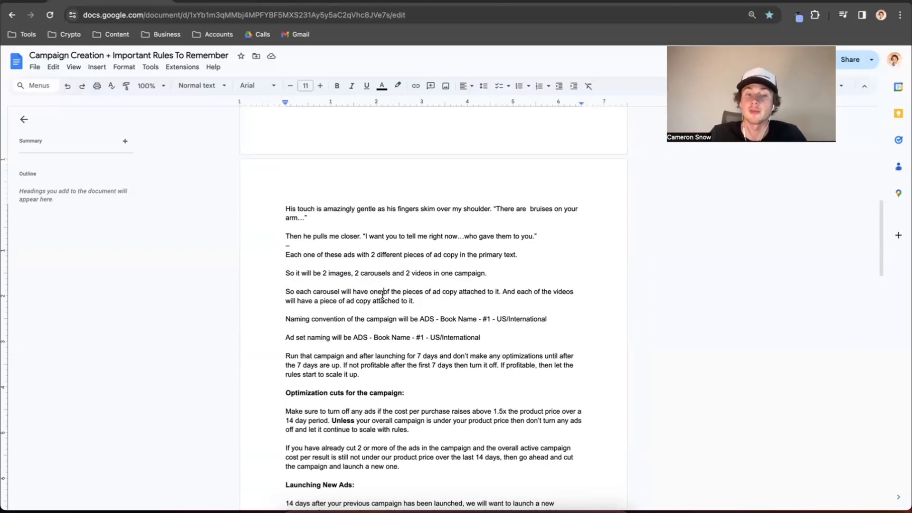
scroll(382, 294, "down", 1)
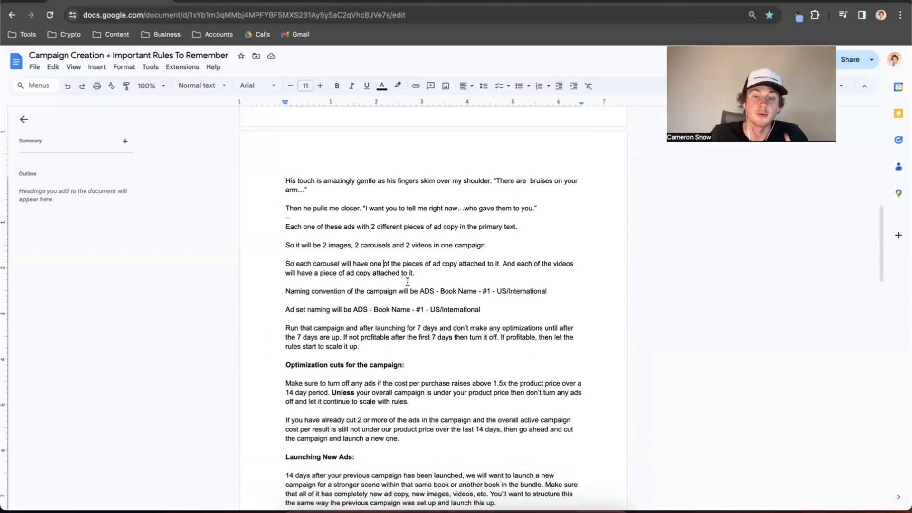
scroll(425, 277, "down", 1)
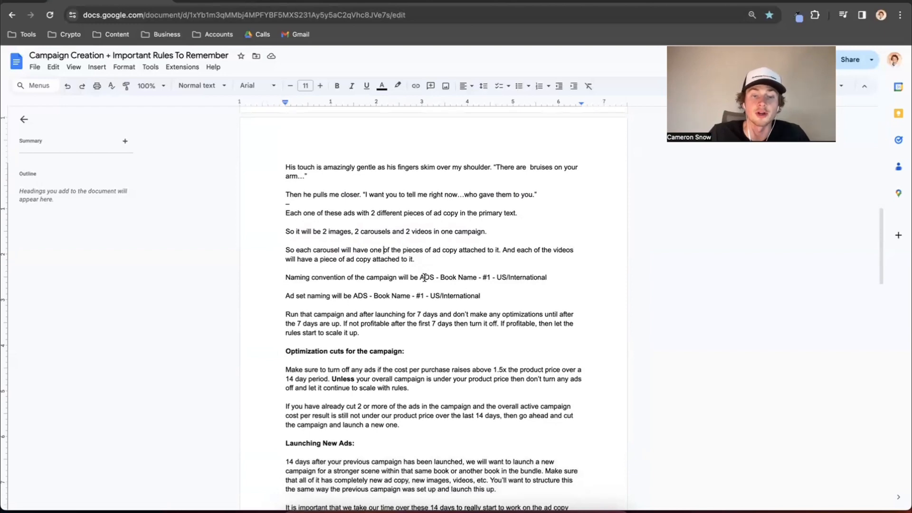
scroll(424, 277, "up", 2)
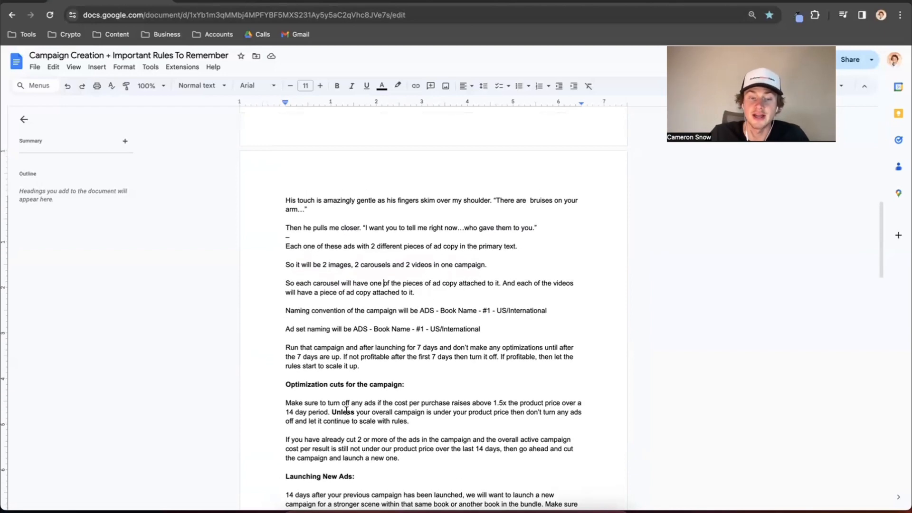
scroll(425, 333, "up", 2)
scroll(425, 334, "down", 1)
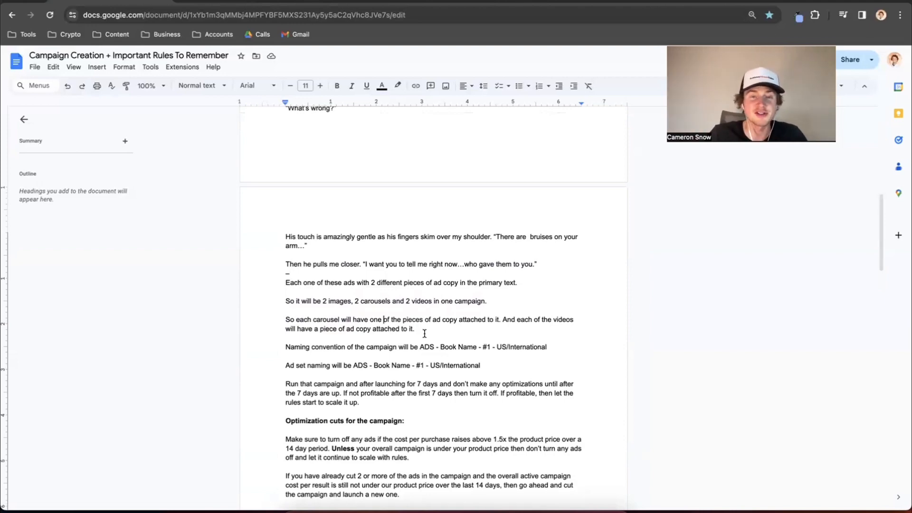
Switch to Meta Ads Manager and create a new campaign with the Sales objective and the Manual sales campaign setup.
left_click(470, 1)
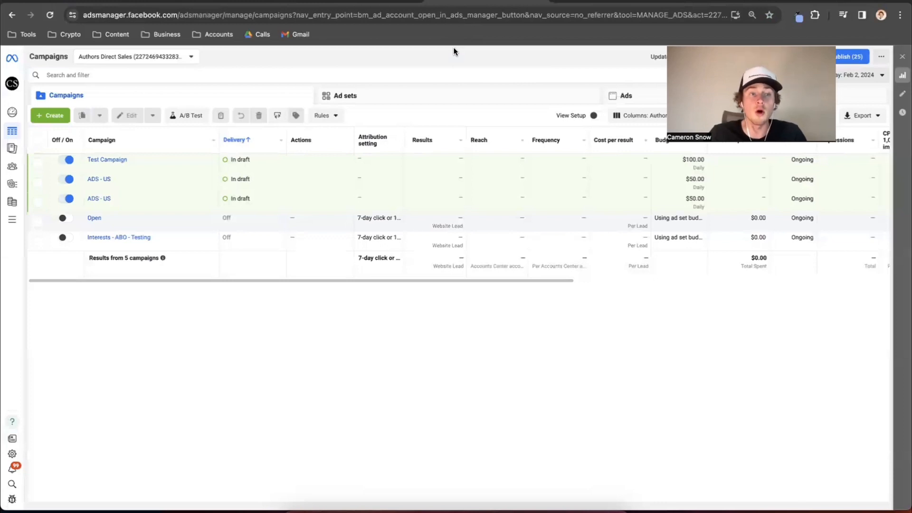
left_click(52, 115)
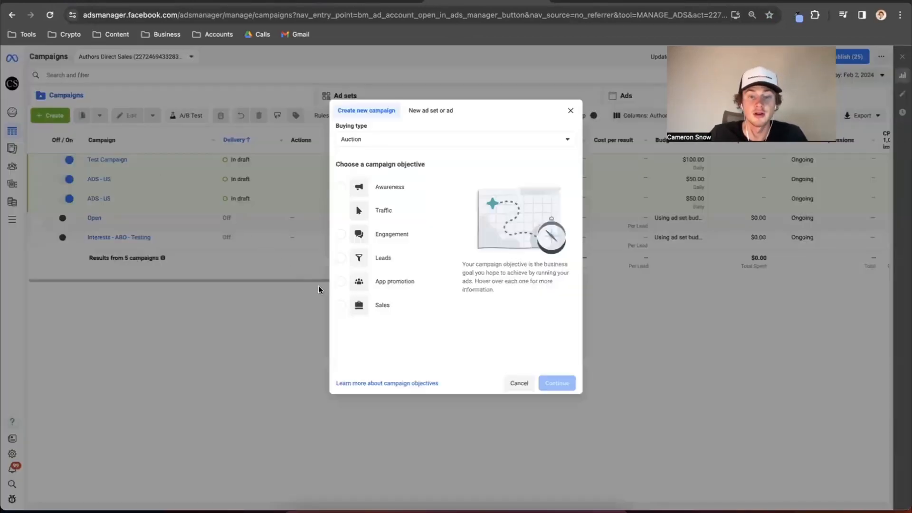
left_click(370, 307)
left_click(553, 395)
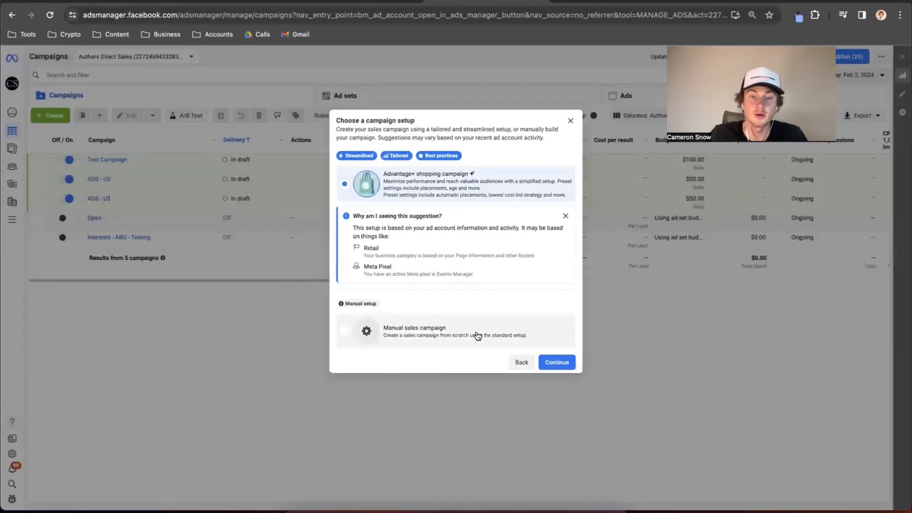
left_click(477, 336)
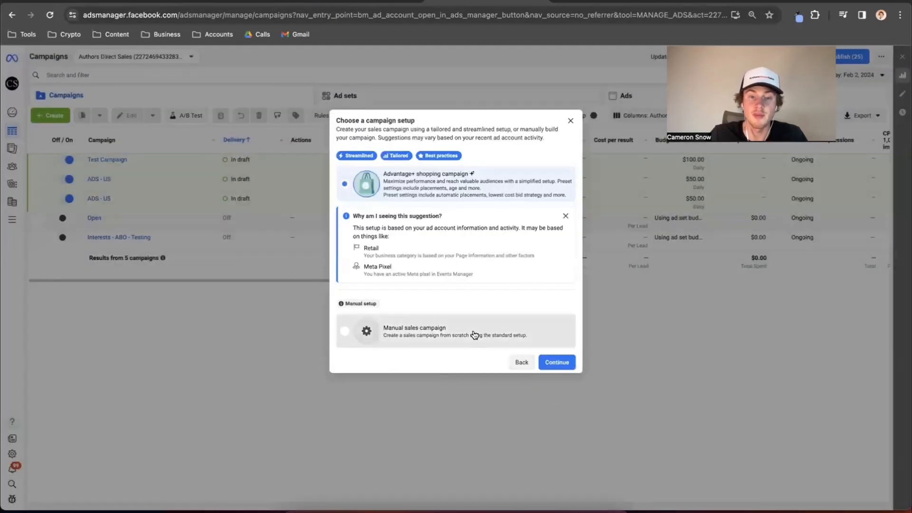
left_click(560, 332)
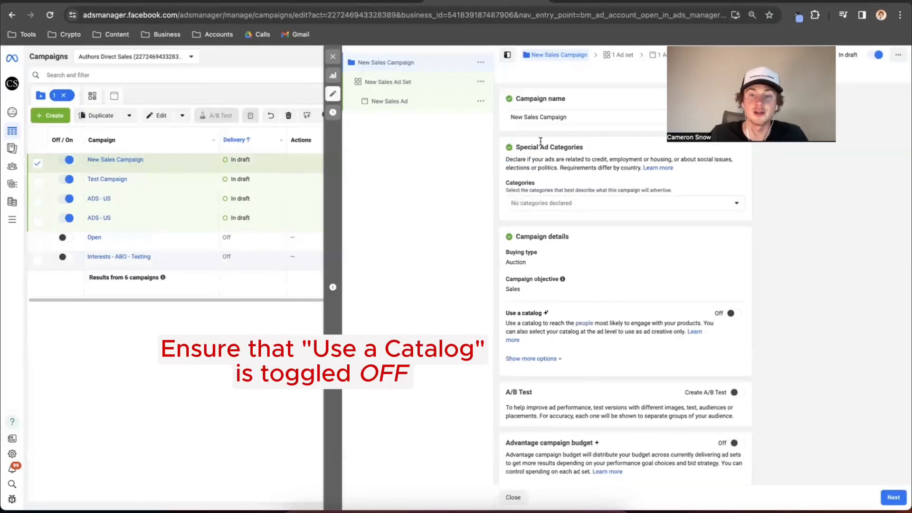
Rename the new sales campaign as "ADS - Book Name - #1 - US".
left_click_drag(582, 118, 484, 123)
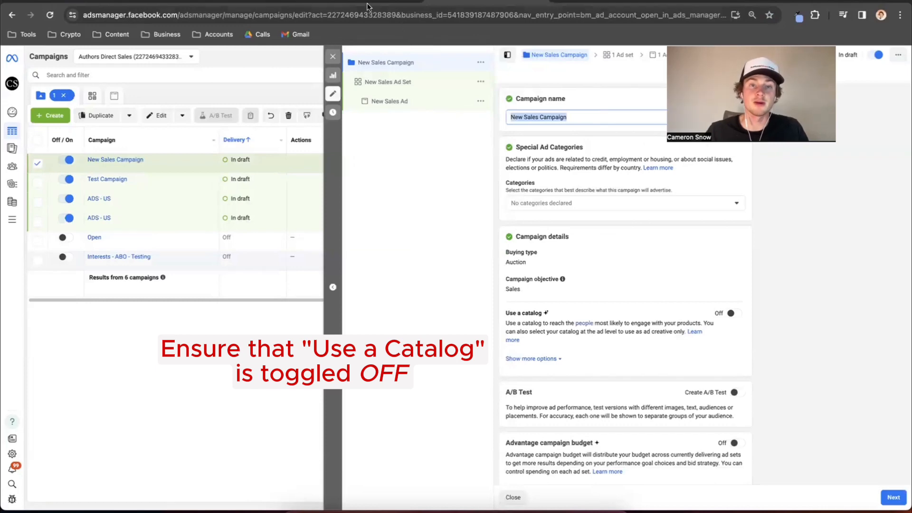
type("ADS - Book Name - #1 - US/International")
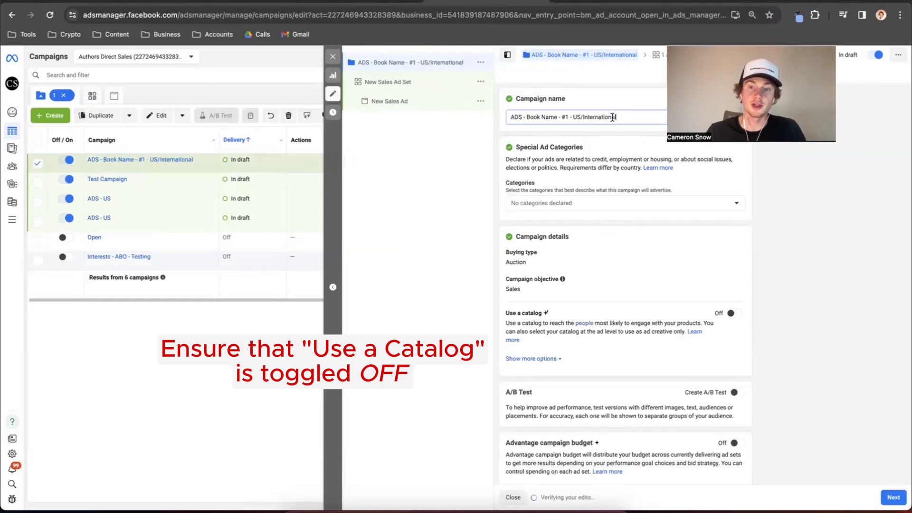
left_click_drag(616, 118, 582, 118)
key("BackSpace")
key("BackSpace")
left_click(586, 102)
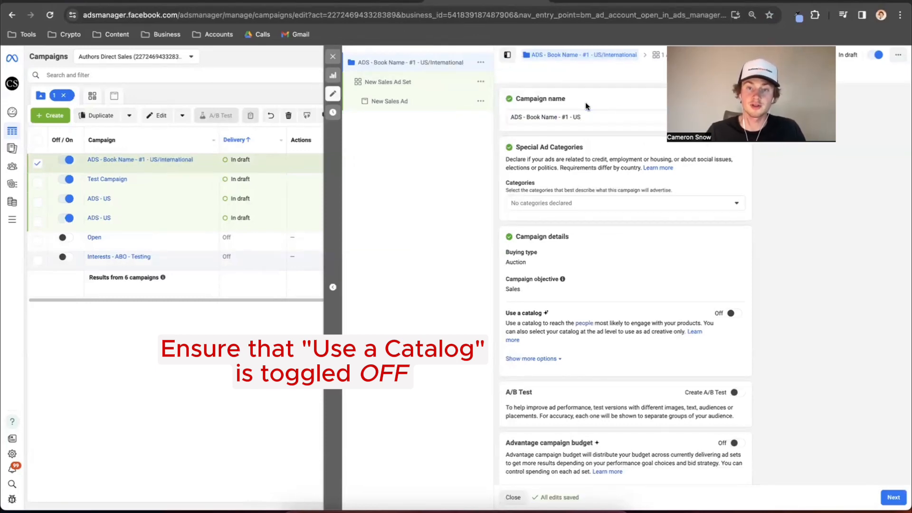
Replace the book name placeholder in the campaign name so it reads "ADS - Test Book Name - #1 - US".
double_click(550, 117)
key("BackSpace")
key("BackSpace")
key("BackSpace")
key("BackSpace")
key("BackSpace")
key("BackSpace")
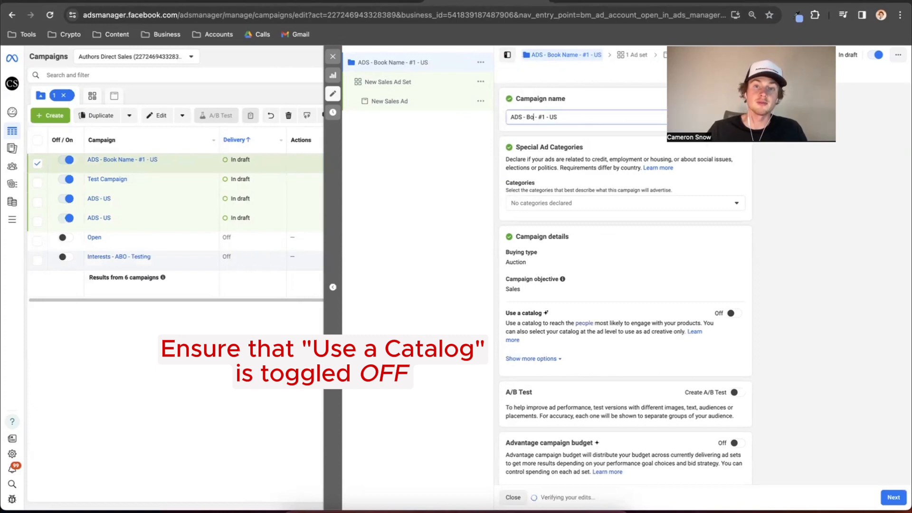
type("Test Book Name")
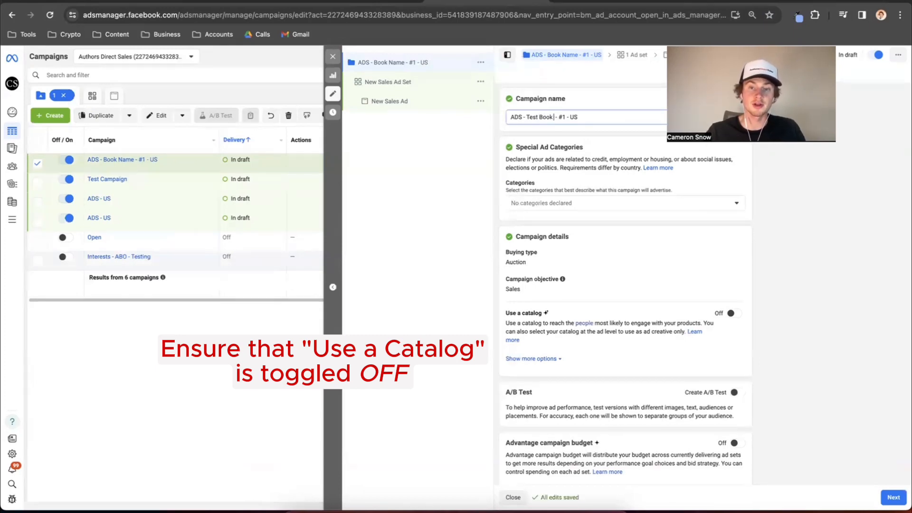
left_click(607, 104)
Turn on the Advantage campaign budget and set the daily budget to $25.00.
scroll(609, 136, "down", 1)
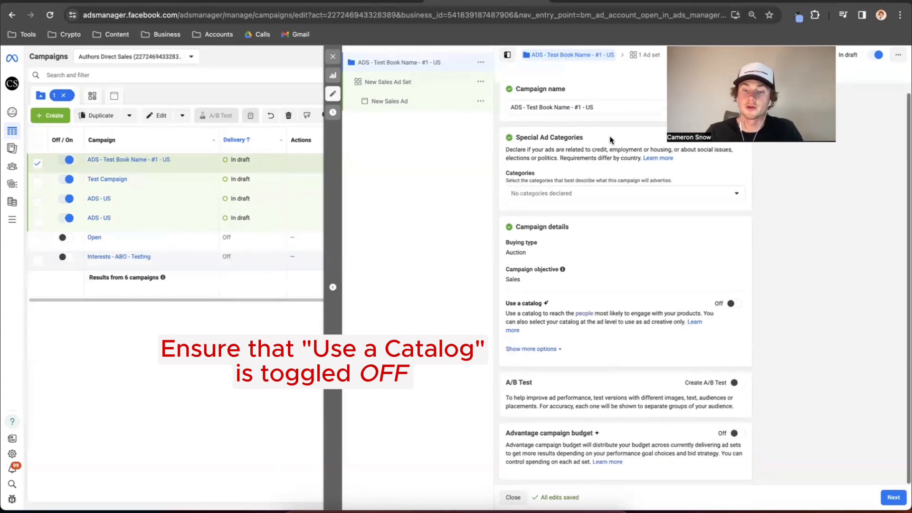
left_click(734, 432)
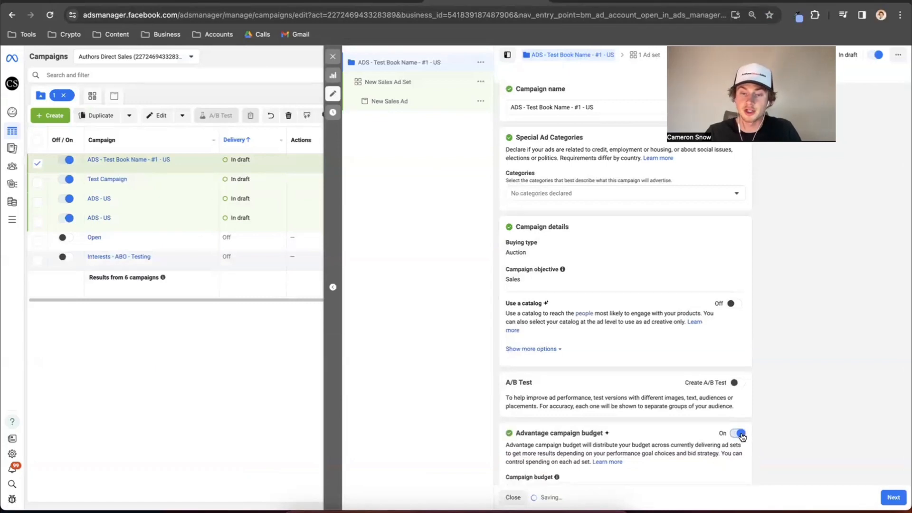
scroll(689, 380, "down", 3)
left_click(633, 342)
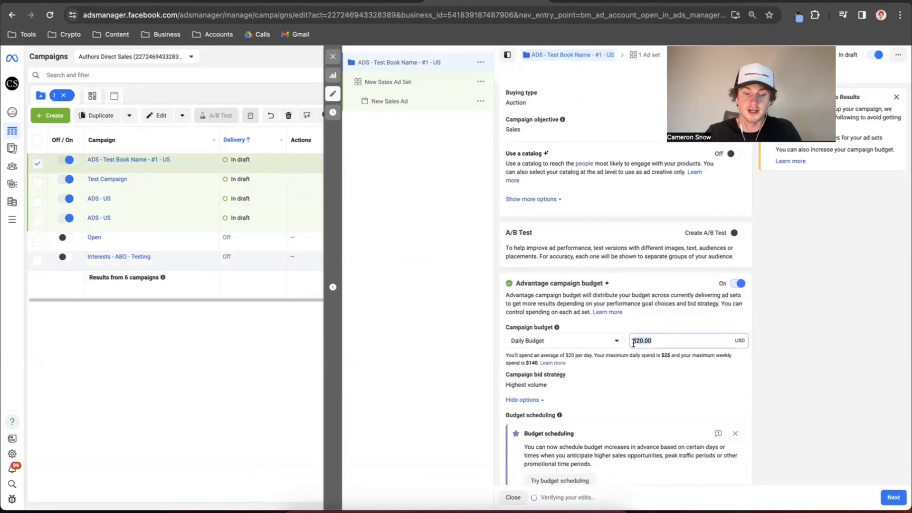
type("25")
left_click(641, 281)
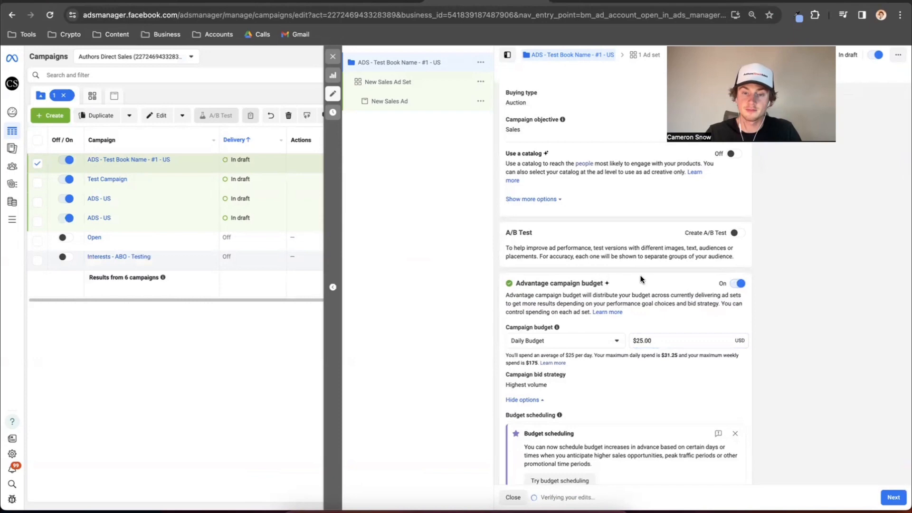
scroll(640, 280, "down", 2)
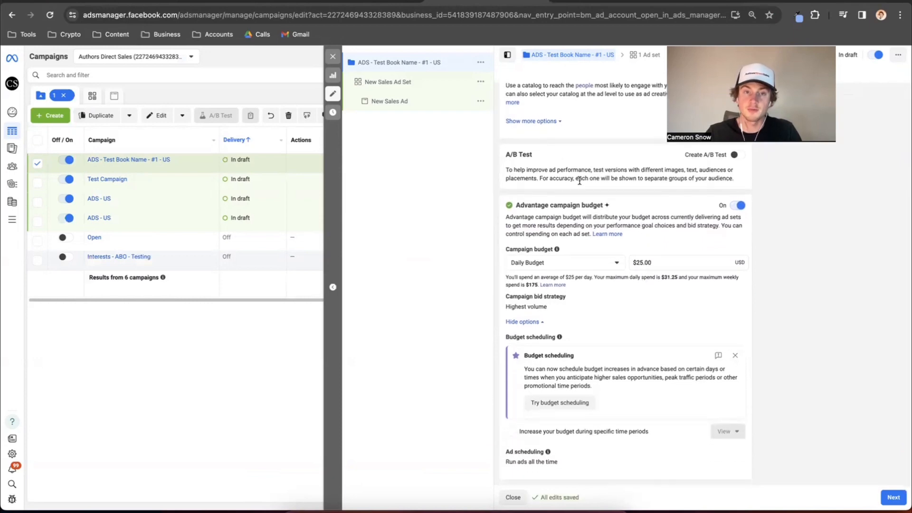
Open the campaign's ad set and rename it as "ADS - Test Book Name - #1 - US".
left_click(415, 86)
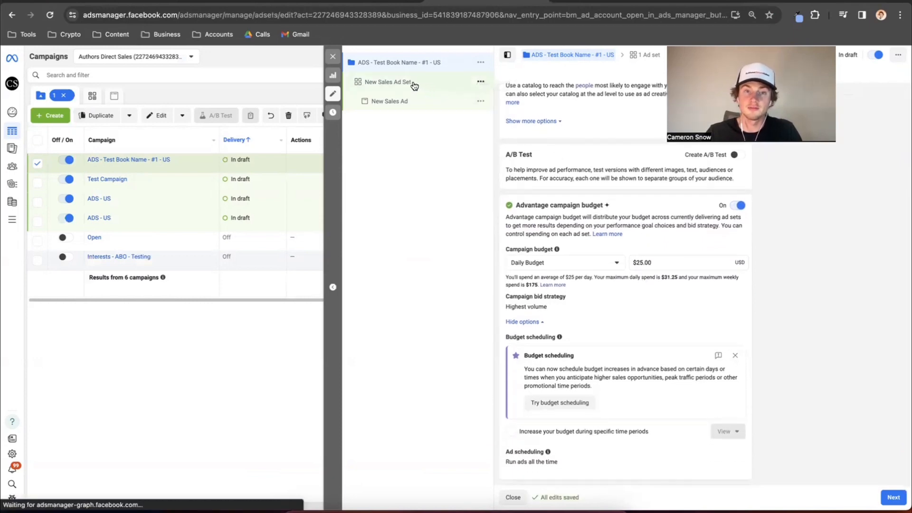
left_click_drag(565, 118, 498, 119)
type("ADS - Book Name - #1 - US/International")
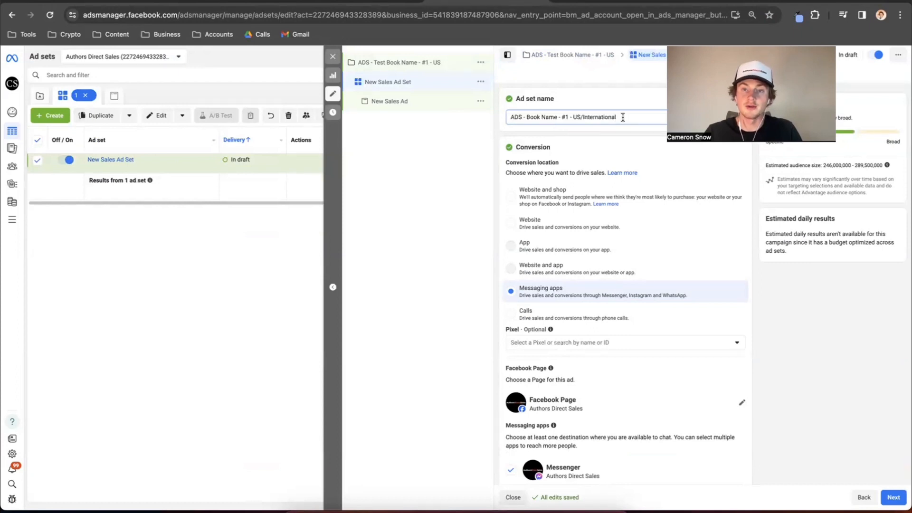
key("shift+Left")
key("shift+Left")
key("shift+Left")
key("shift+Left")
key("shift+Left")
key("shift+Left")
key("shift+Left")
key("shift+Left")
key("shift+Left")
key("shift+Left")
key("shift+Left")
key("shift+Left")
key("shift+Left")
key("BackSpace")
key("BackSpace")
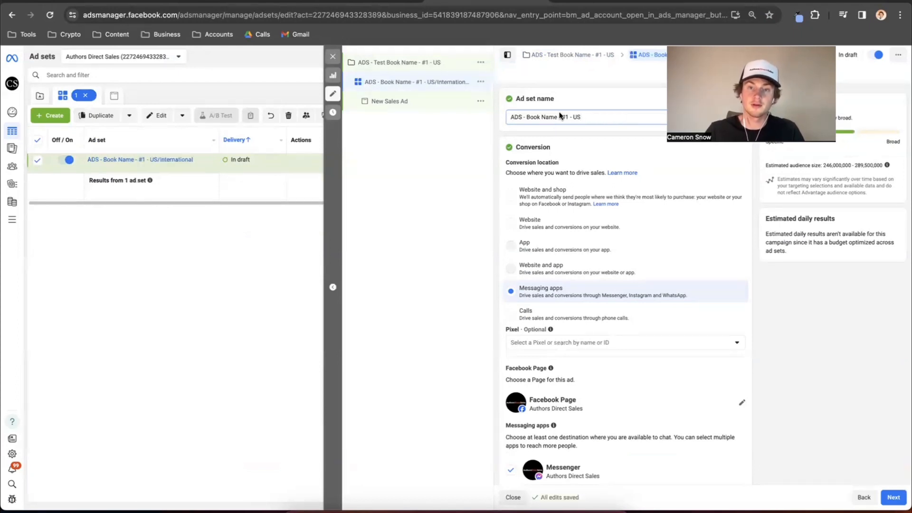
left_click(527, 118)
type("Test")
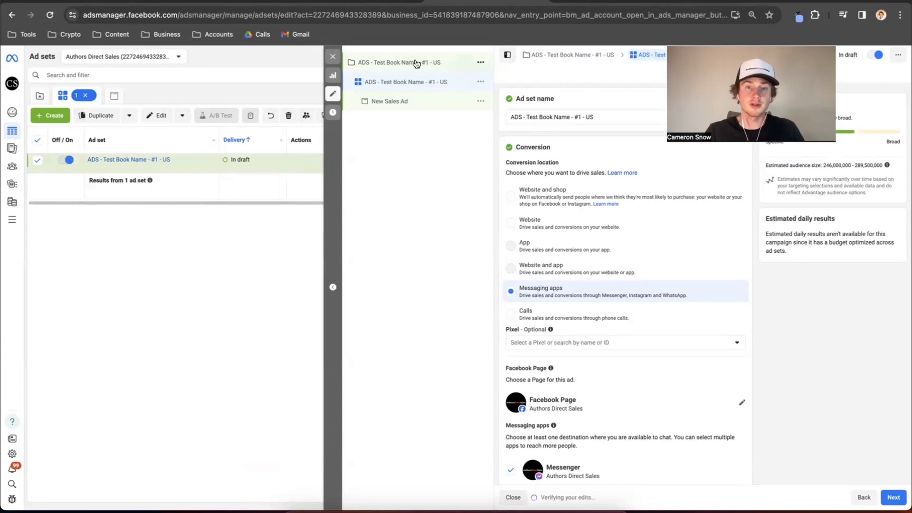
Set the ad set's conversion location to Website and check the performance goal.
scroll(584, 122, "down", 2)
scroll(584, 123, "down", 1)
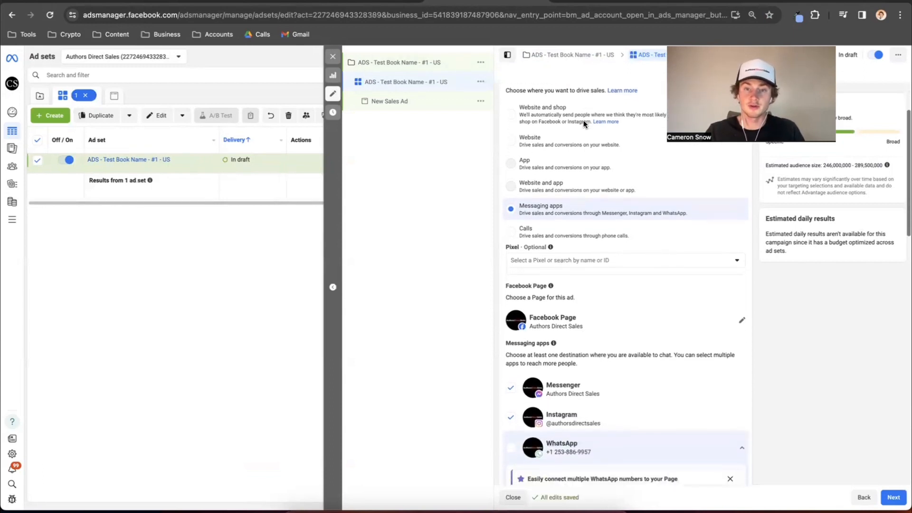
left_click(513, 141)
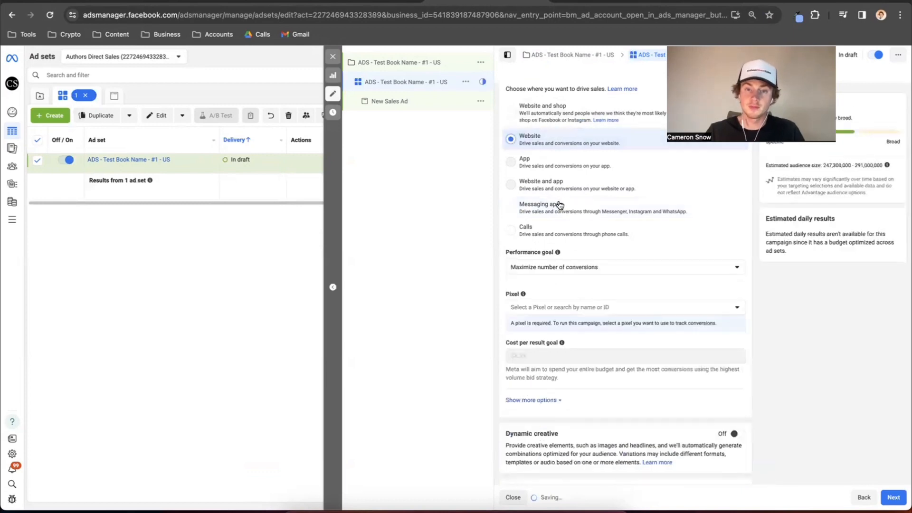
left_click(572, 266)
left_click(574, 268)
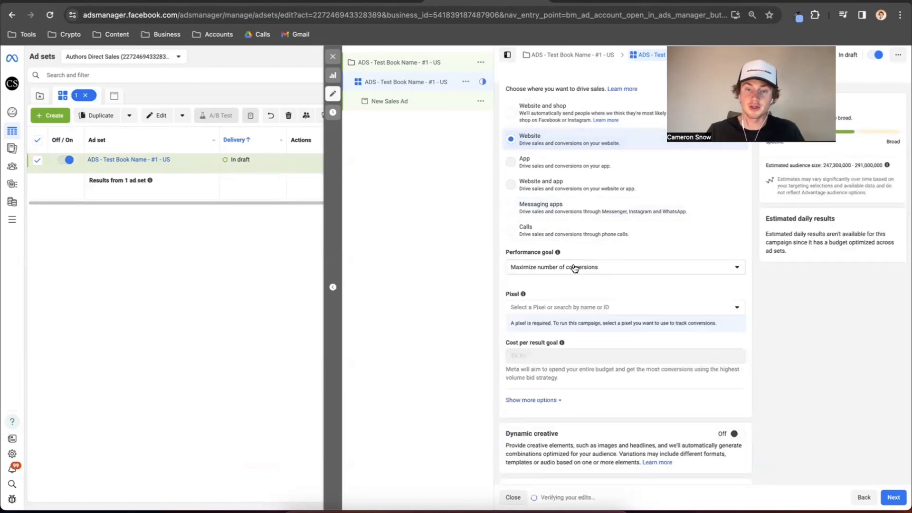
Select the Authors Direct Sales pixel and set the conversion event to Purchase.
left_click(580, 308)
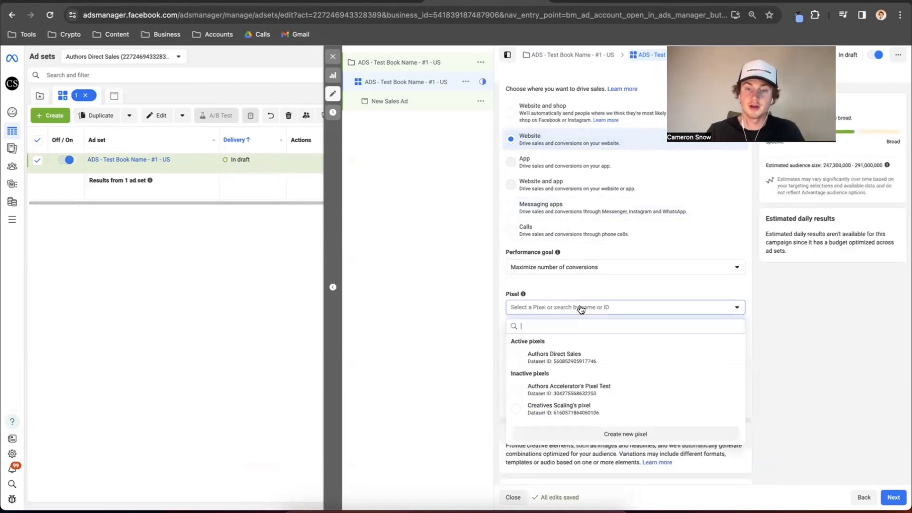
left_click(579, 356)
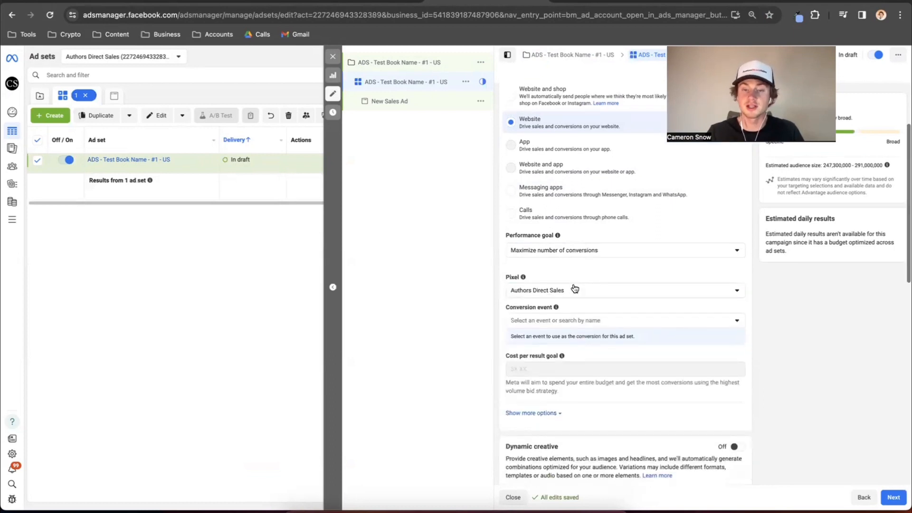
scroll(574, 288, "down", 1)
left_click(575, 285)
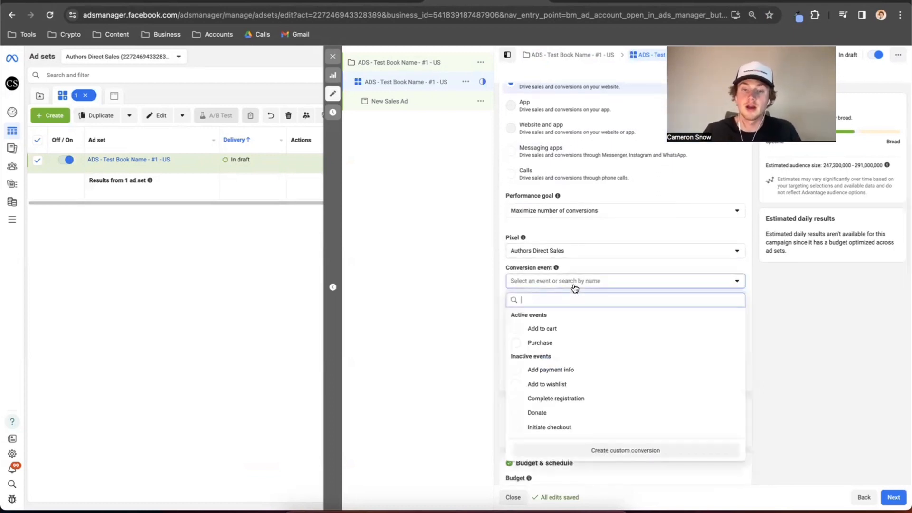
type("pu")
left_click(555, 328)
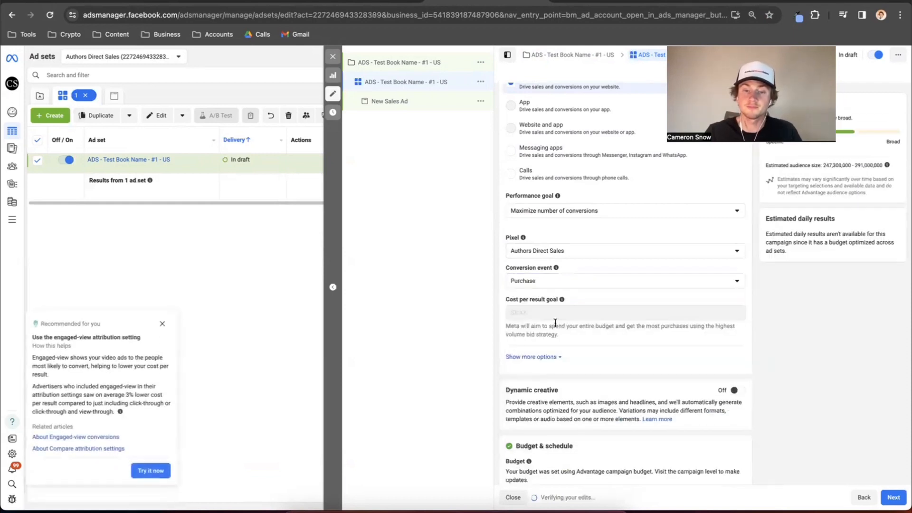
Show the additional conversion options and set the engaged-view attribution for video to 1 day.
scroll(552, 323, "down", 1)
left_click(548, 324)
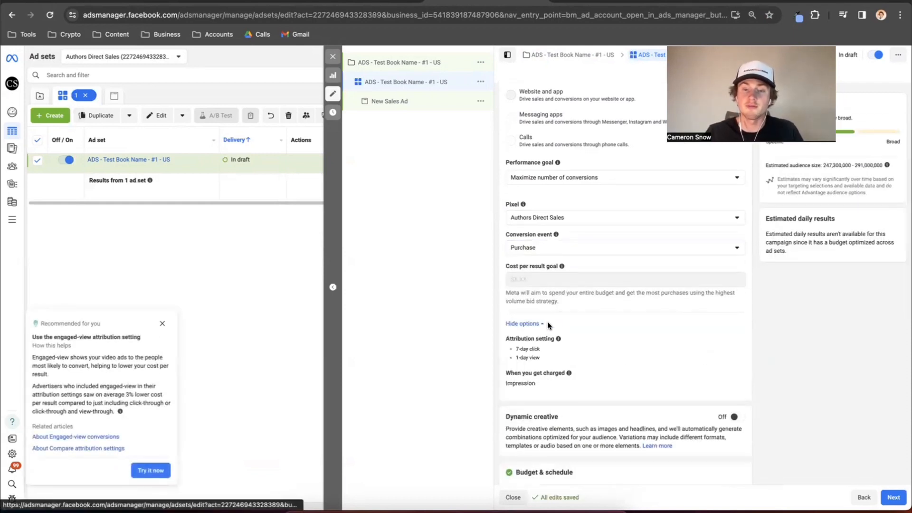
scroll(605, 321, "down", 1)
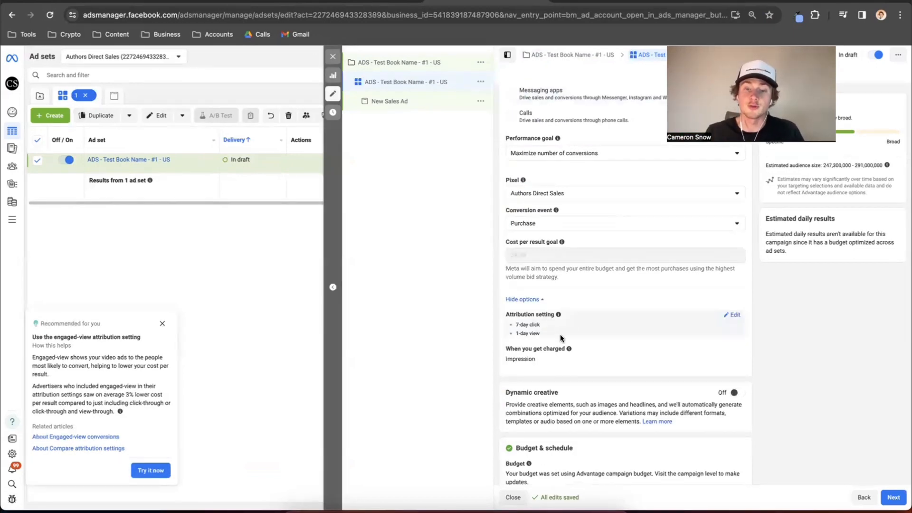
left_click(531, 300)
left_click(532, 300)
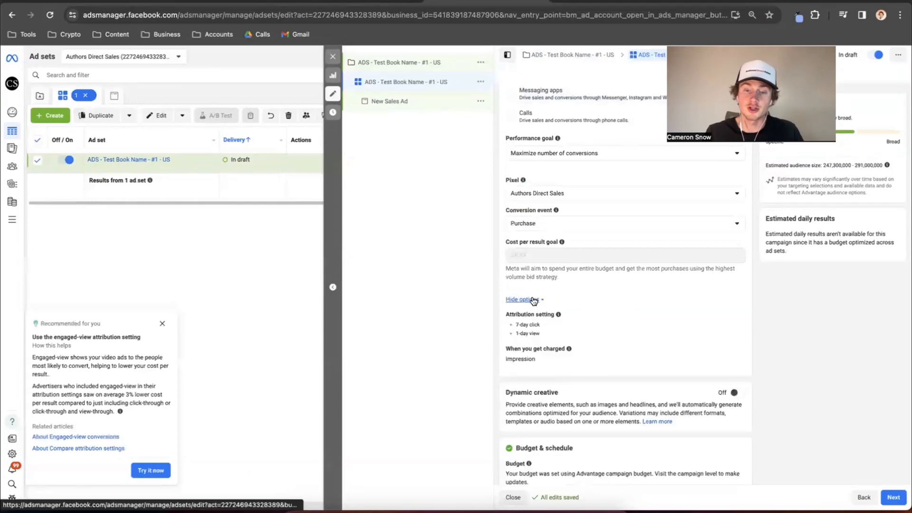
left_click(736, 318)
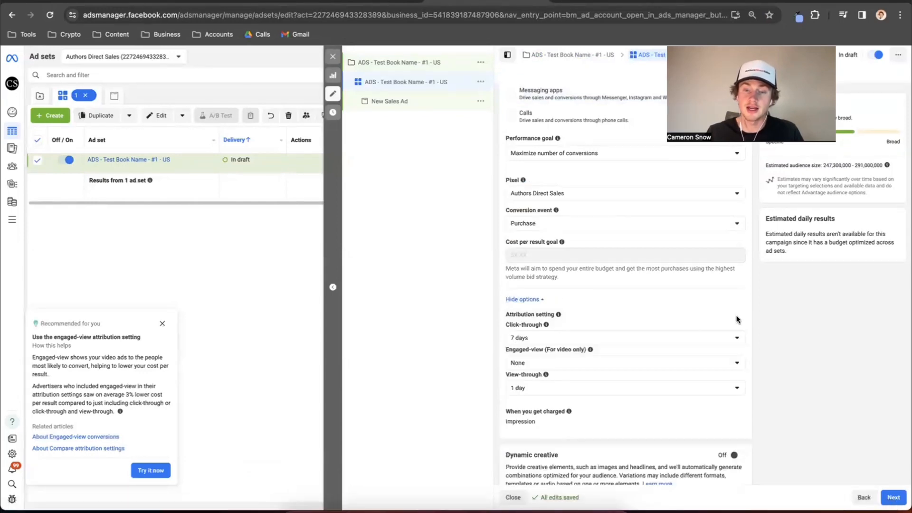
left_click(591, 363)
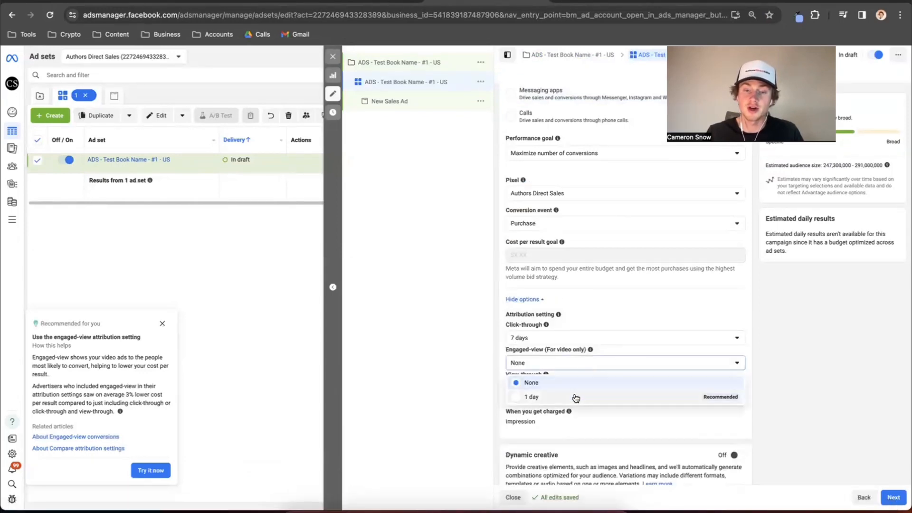
left_click(547, 395)
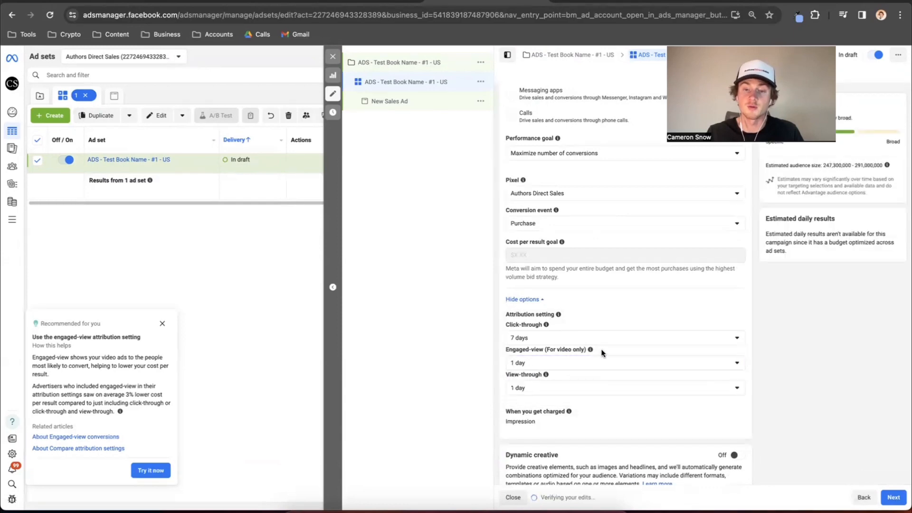
Open the optional audience suggestion settings in the ad set's Advantage+ audience section.
scroll(601, 352, "down", 2)
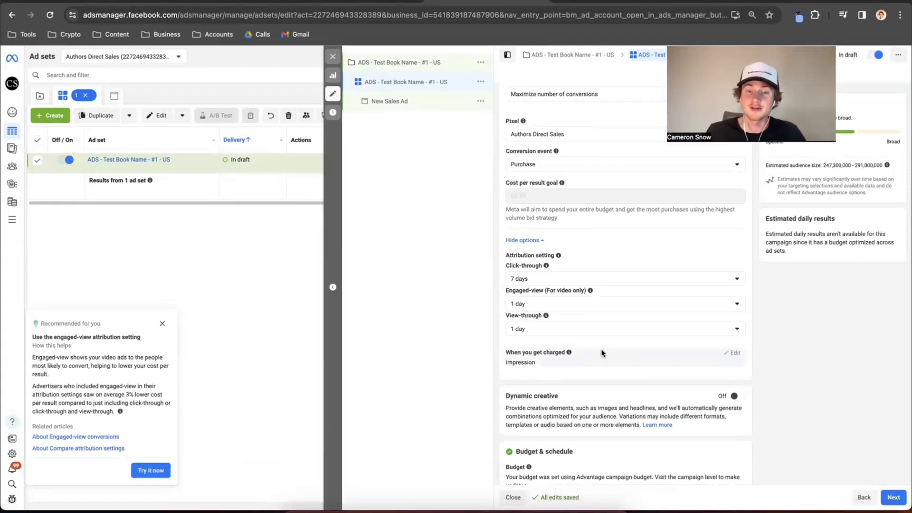
scroll(602, 353, "down", 3)
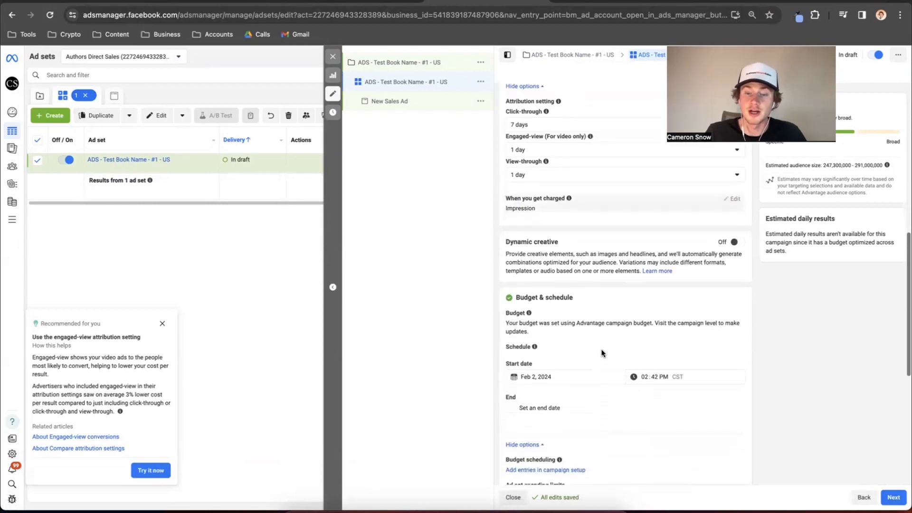
scroll(601, 353, "down", 3)
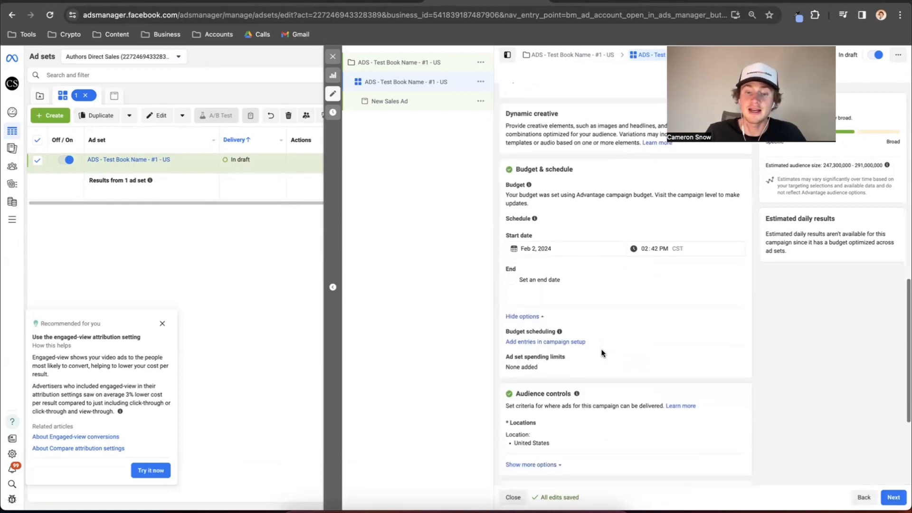
scroll(602, 353, "down", 4)
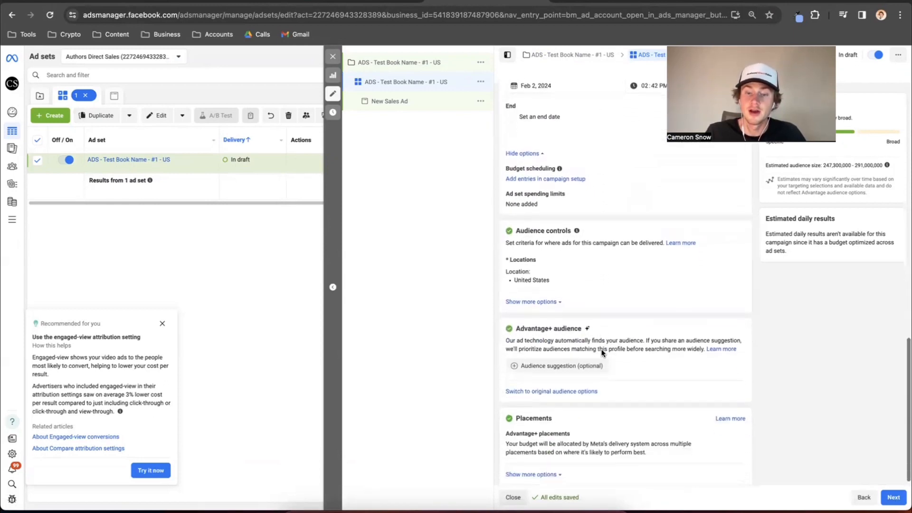
left_click(568, 361)
scroll(566, 360, "down", 1)
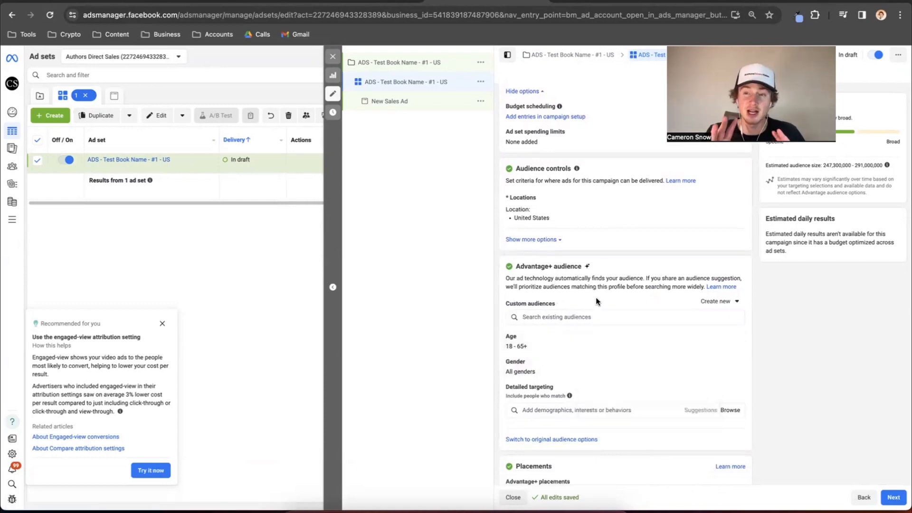
scroll(597, 301, "down", 1)
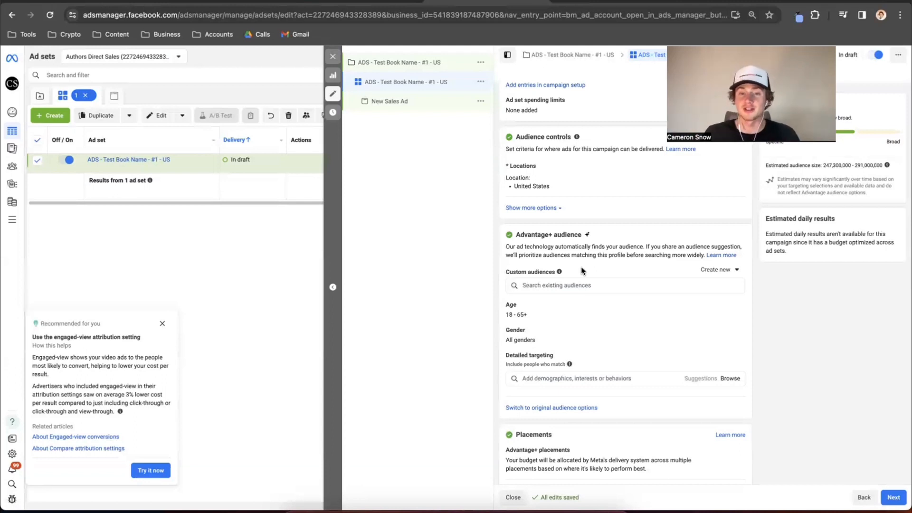
Set the suggested audience's age range to a minimum of 21 and a maximum of 60.
left_click(736, 307)
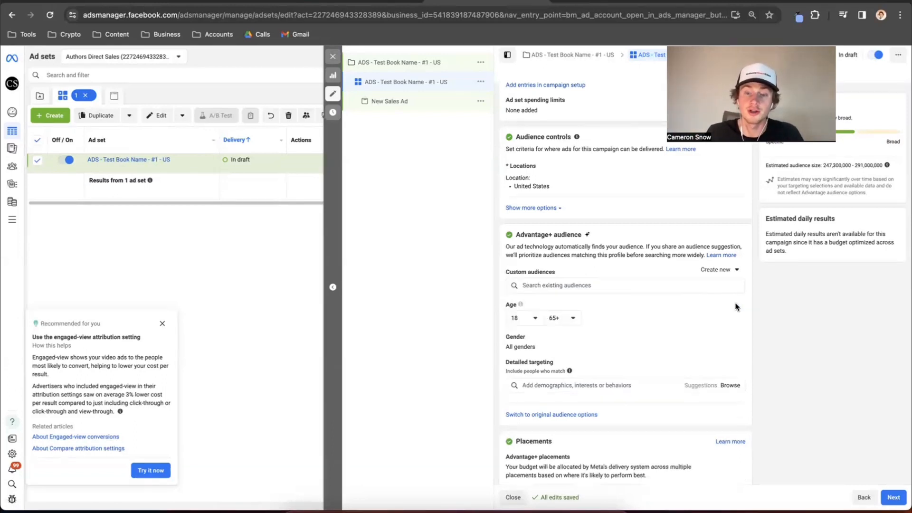
left_click(534, 318)
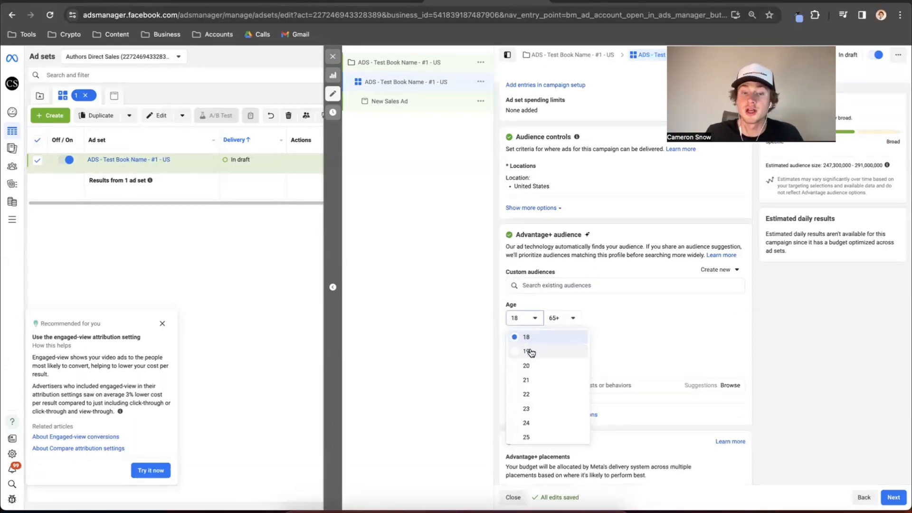
left_click(526, 380)
left_click(566, 319)
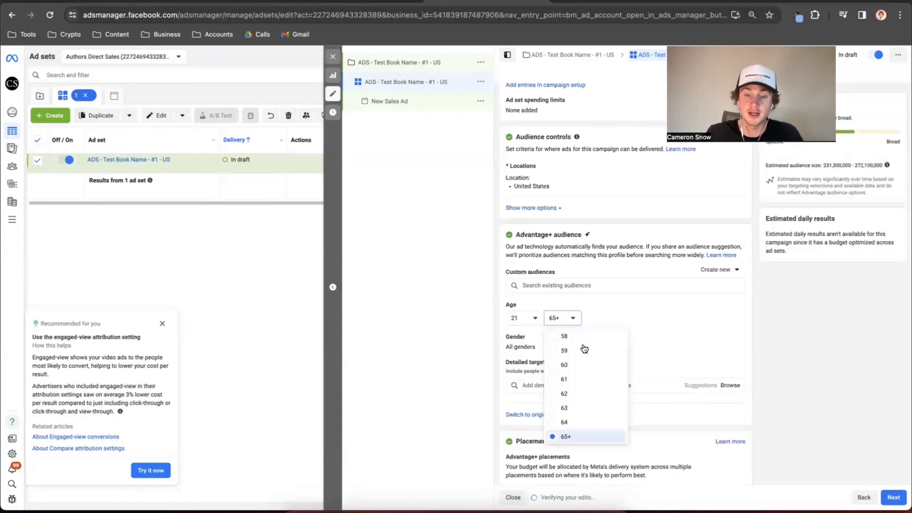
left_click(557, 365)
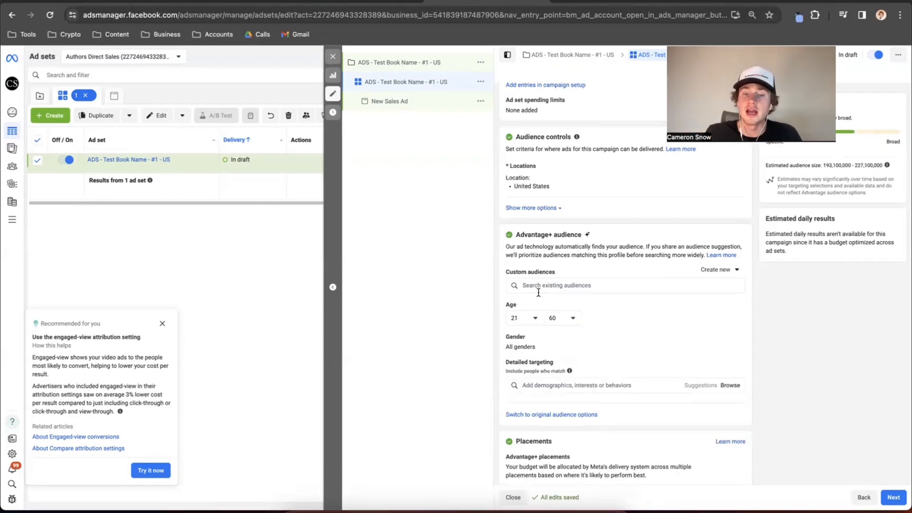
left_click(521, 319)
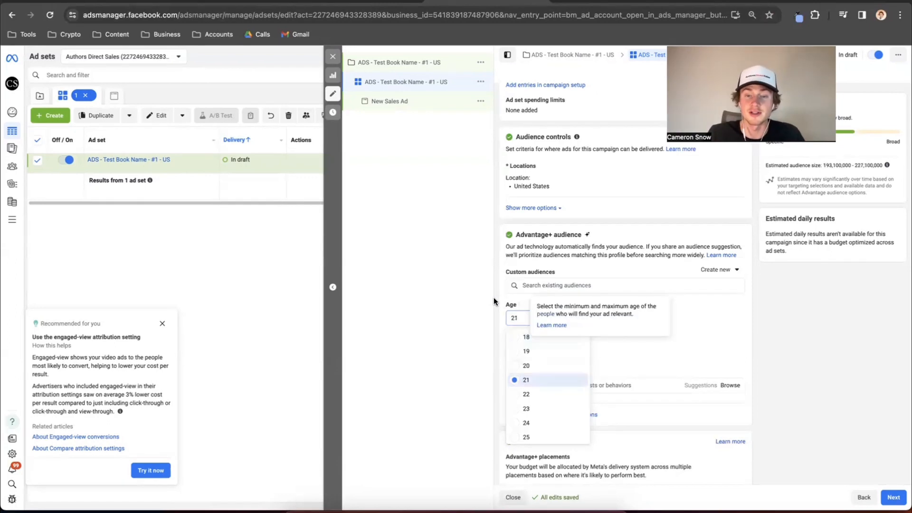
left_click(524, 299)
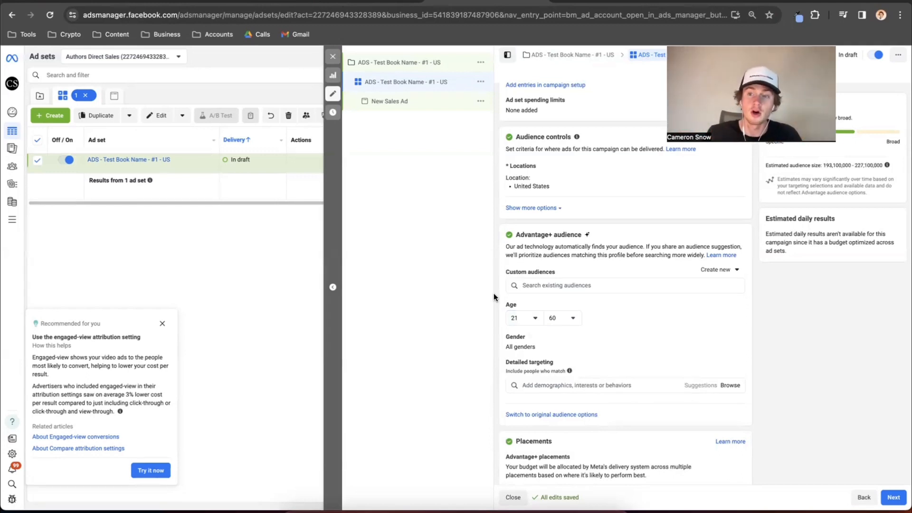
left_click(528, 318)
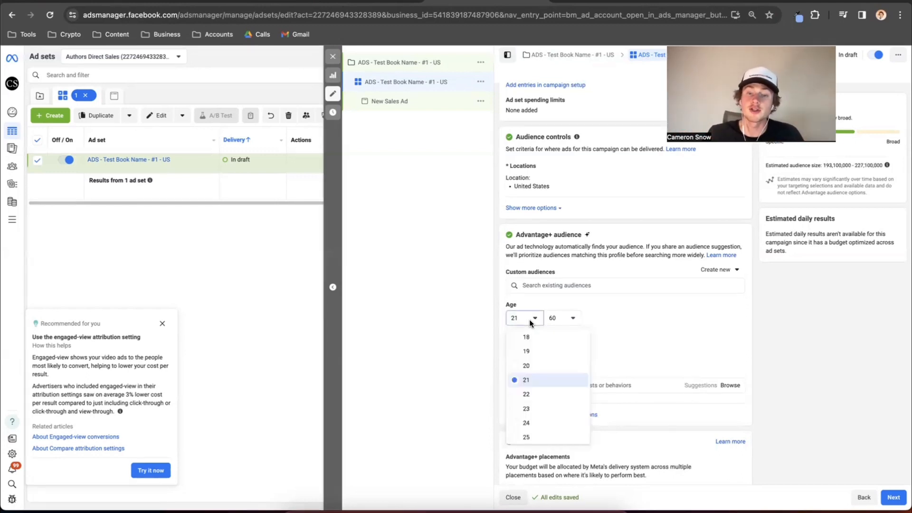
left_click(536, 384)
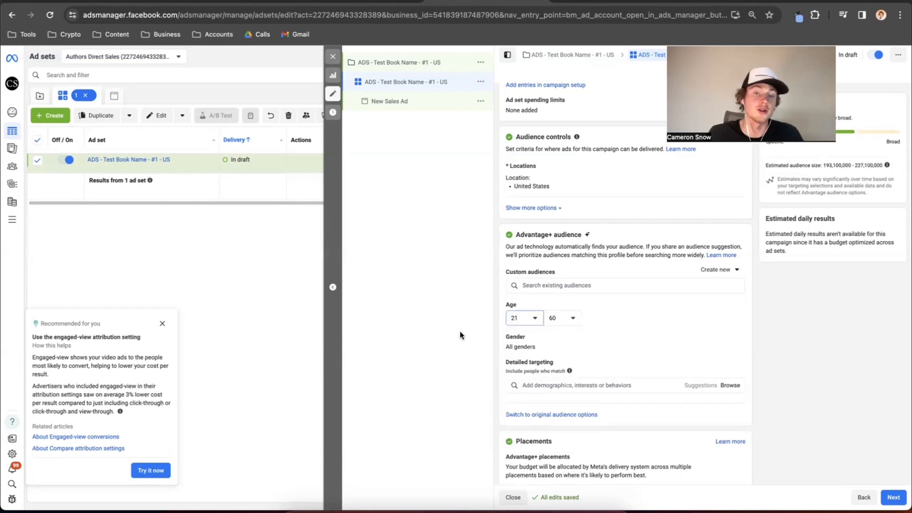
Set the suggested audience's gender to Women and check the Advantage+ placements.
left_click(734, 340)
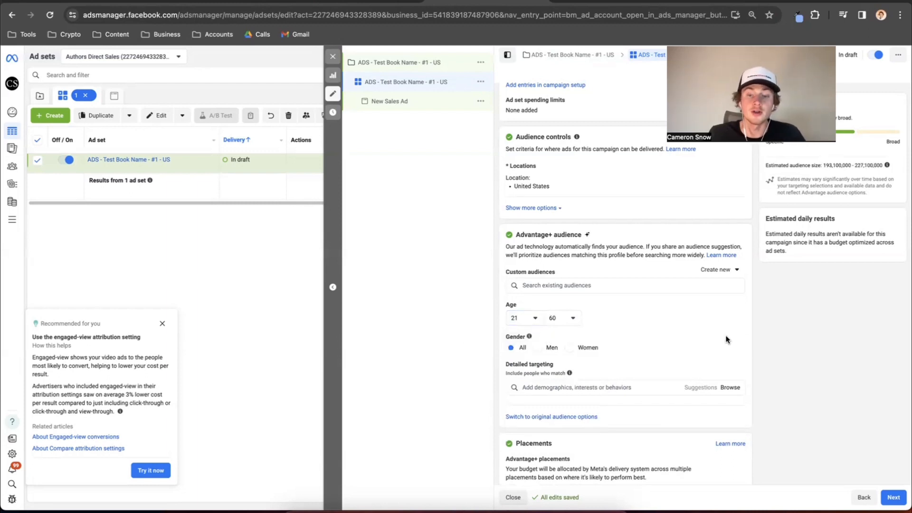
left_click(572, 347)
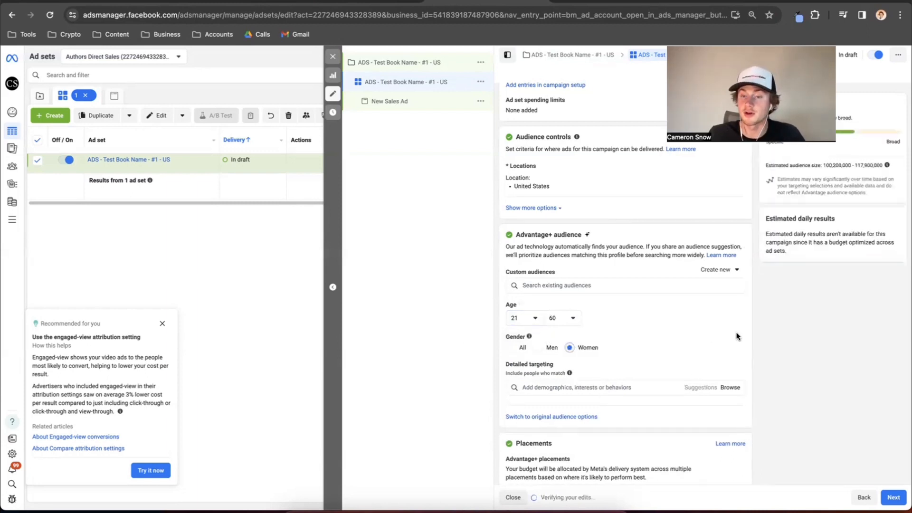
scroll(737, 337, "down", 1)
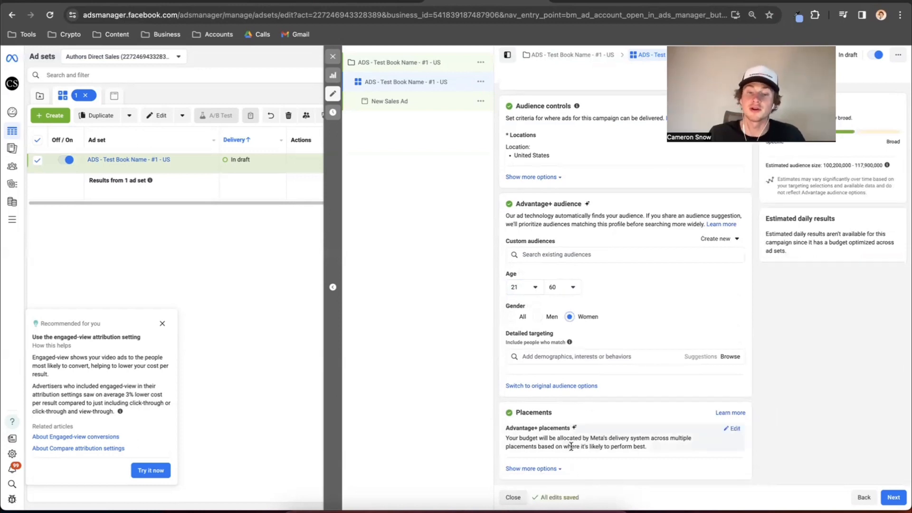
Open the ad set's new sales ad and rename it as "Ad Type - Book Name - #1 - Ad Copy".
left_click(422, 100)
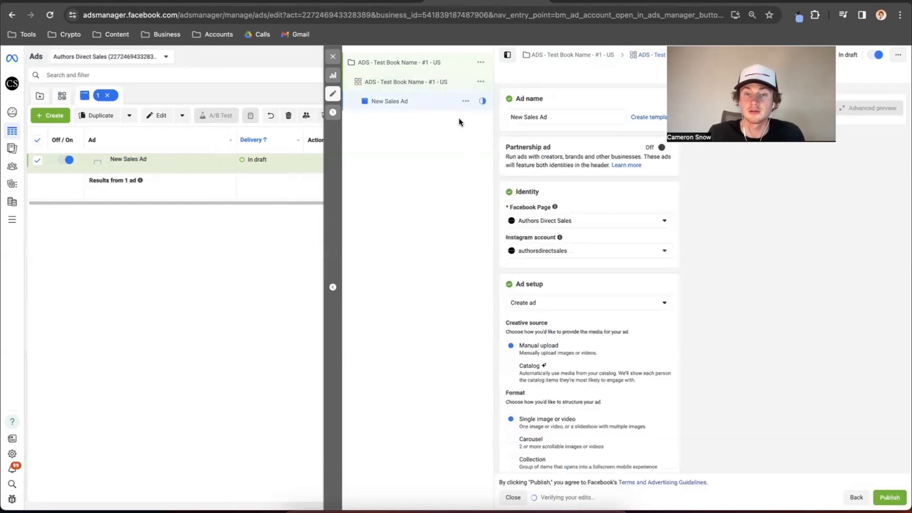
scroll(560, 185, "down", 1)
scroll(559, 163, "up", 1)
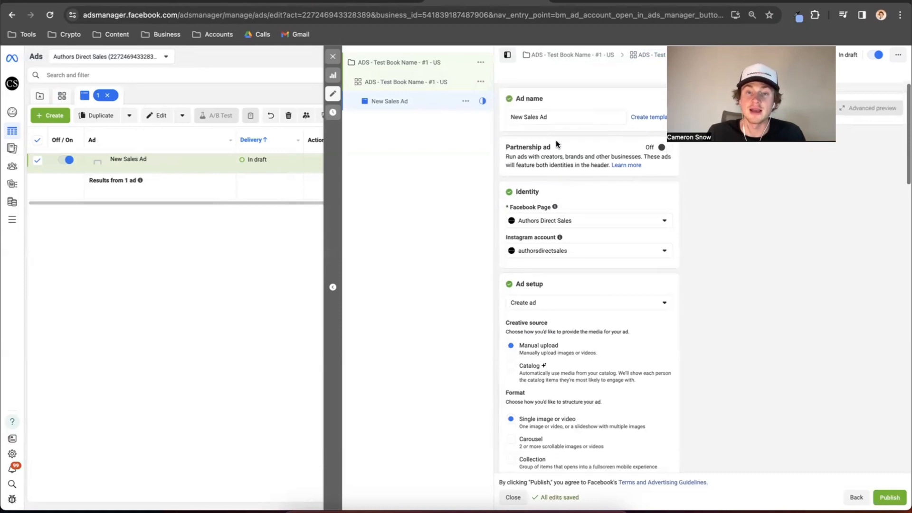
left_click_drag(556, 116, 468, 118)
type("Ad Type - Book Name - #1 - Ad Copy")
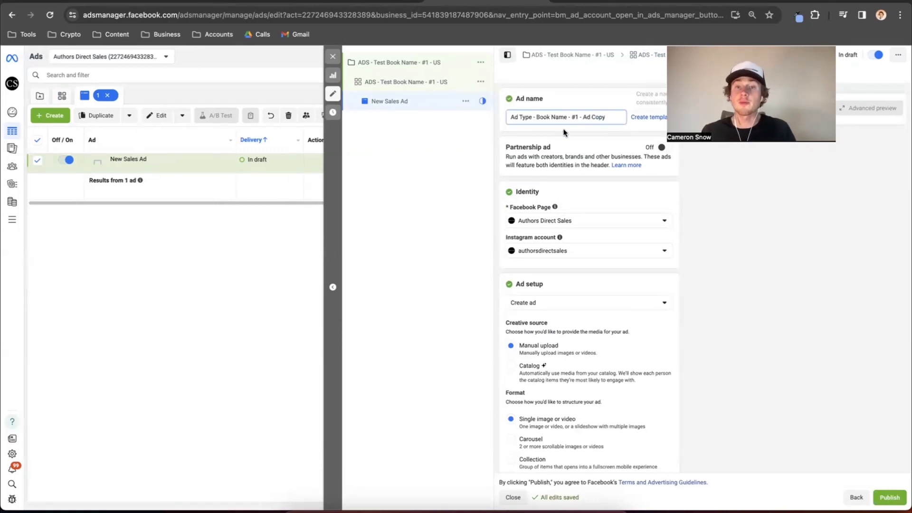
left_click(572, 87)
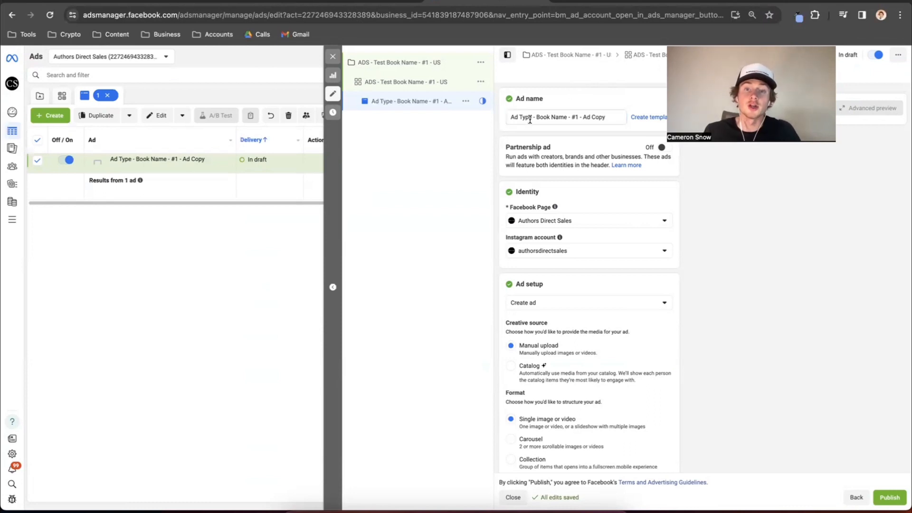
left_click_drag(530, 119, 510, 119)
left_click(564, 97)
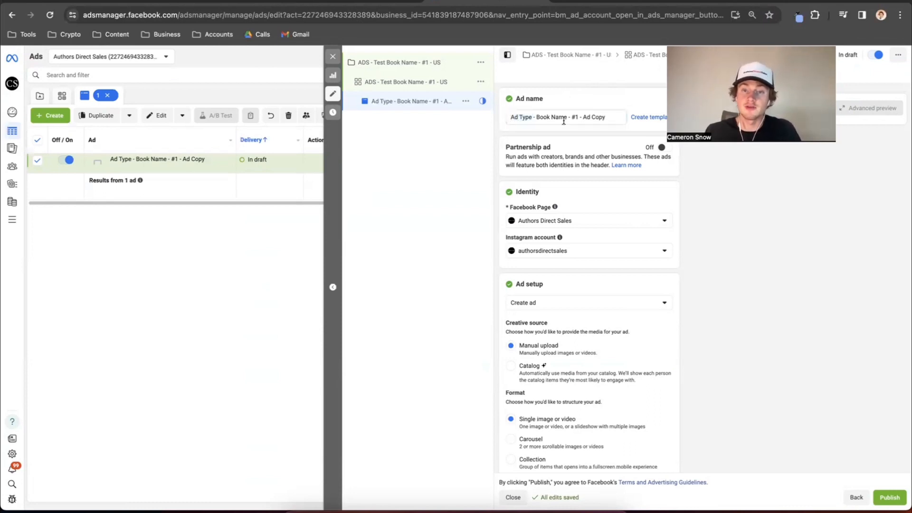
left_click_drag(618, 117, 505, 116)
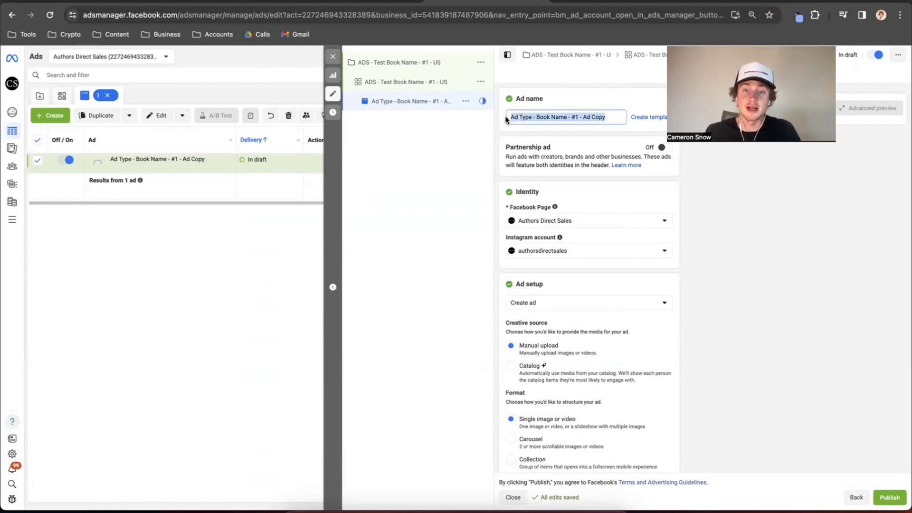
left_click(564, 99)
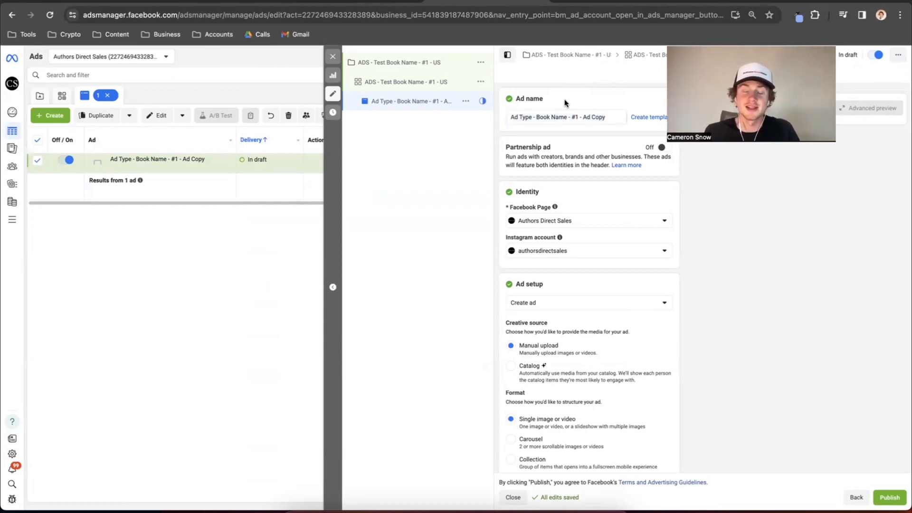
Write the ad's primary text as "Ad Copy #1", followed by a blank line and "Offer".
scroll(565, 99, "down", 5)
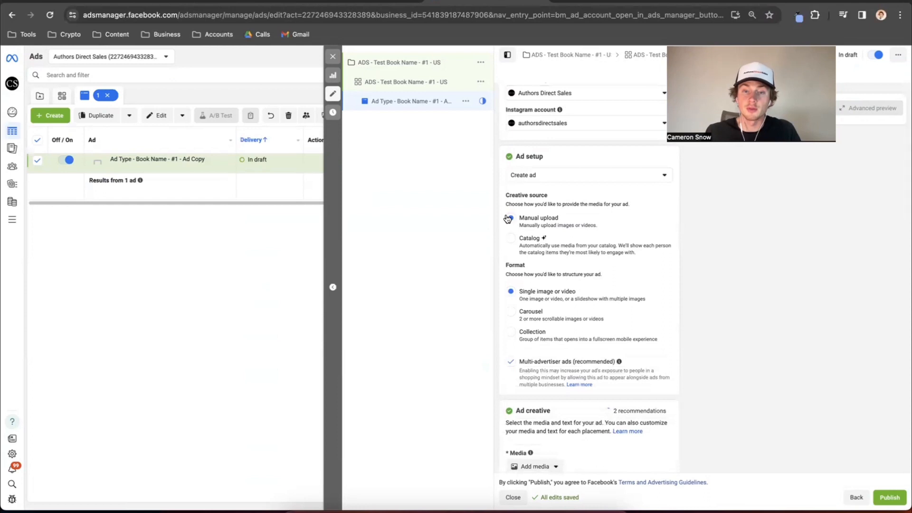
scroll(514, 215, "down", 2)
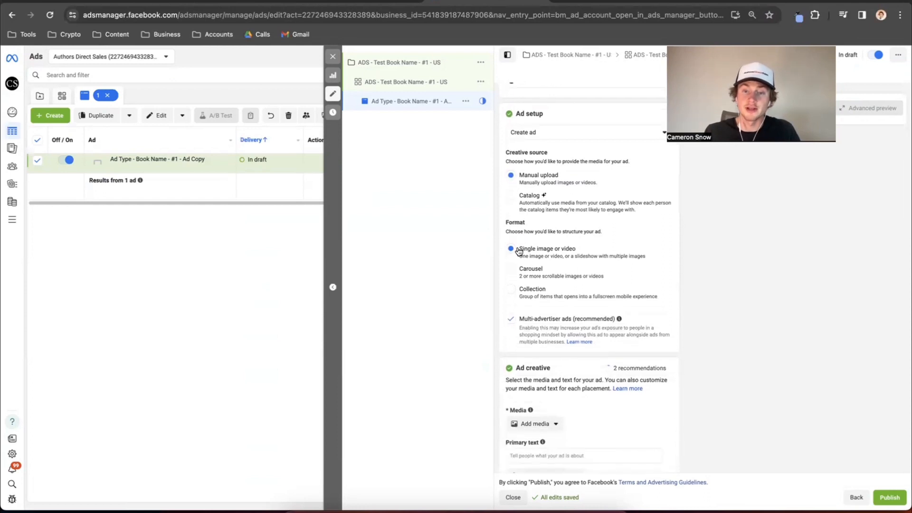
scroll(530, 251, "down", 3)
scroll(531, 251, "down", 3)
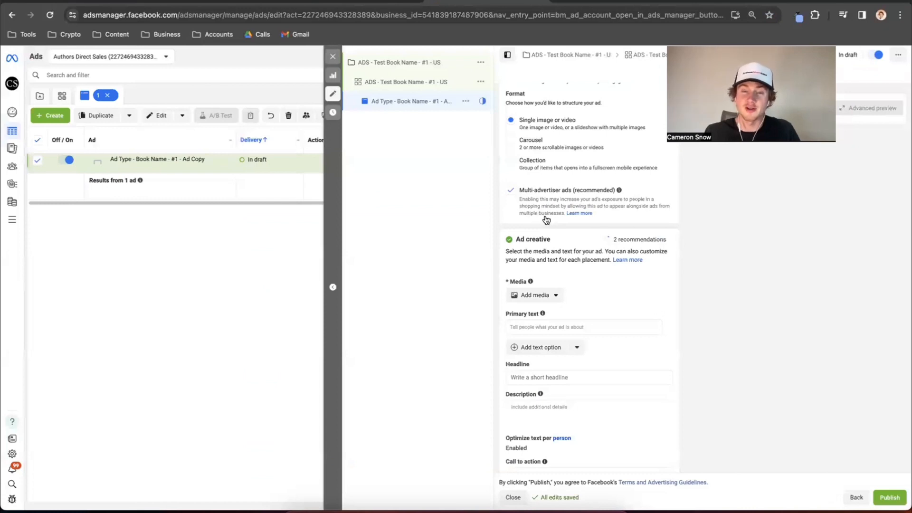
scroll(548, 218, "down", 1)
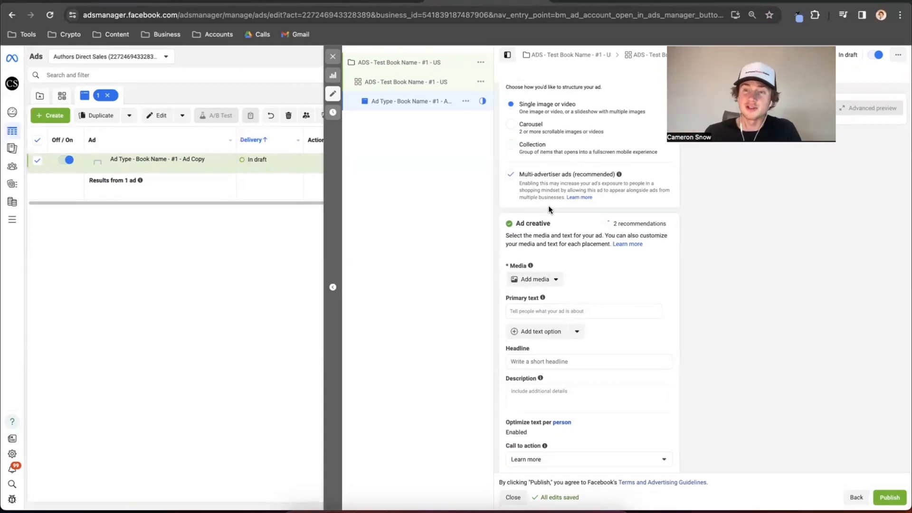
scroll(548, 210, "down", 3)
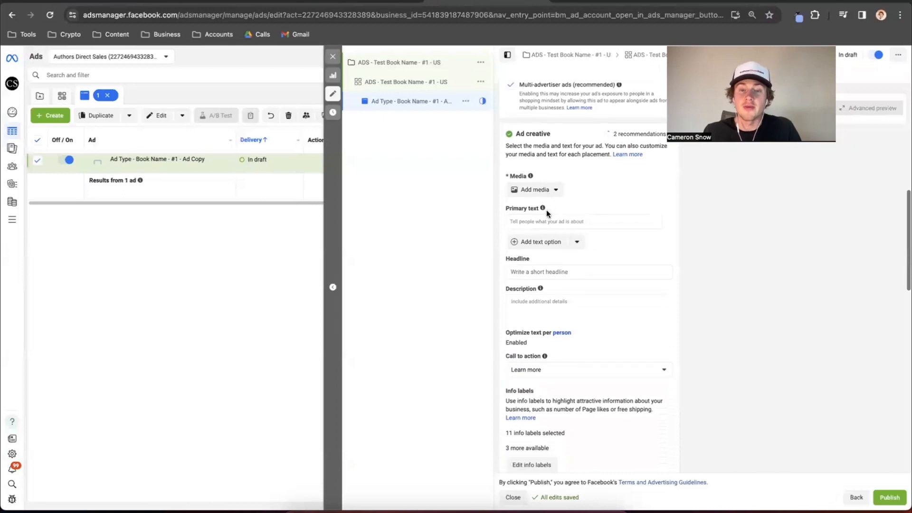
left_click(538, 220)
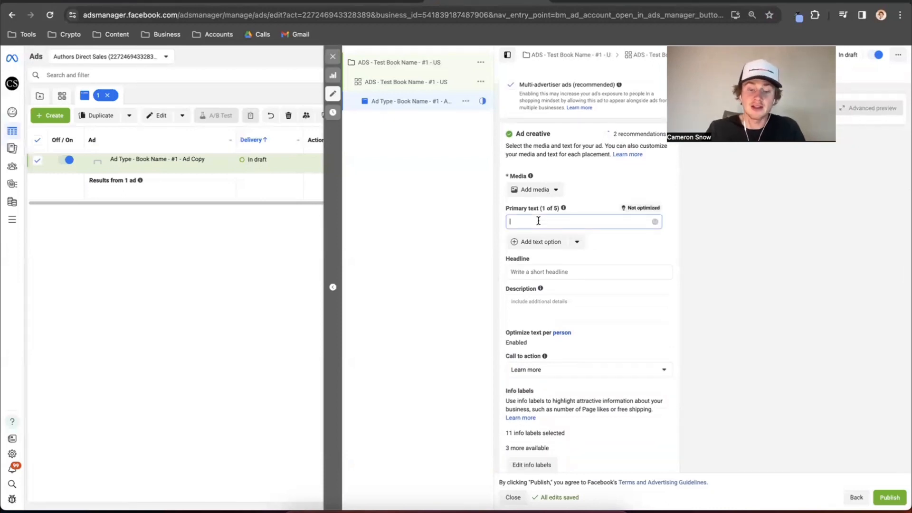
type("Ad Cop")
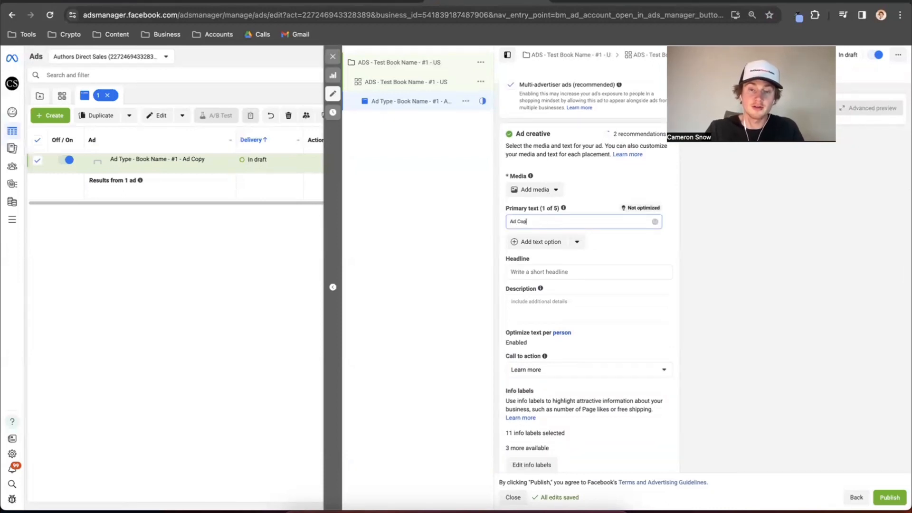
type("y #1")
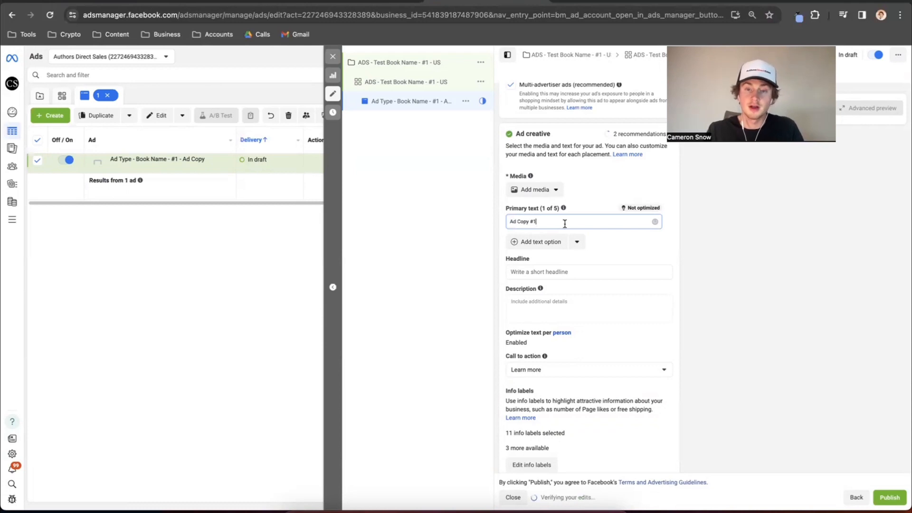
key("Return")
key("Return")
type("O")
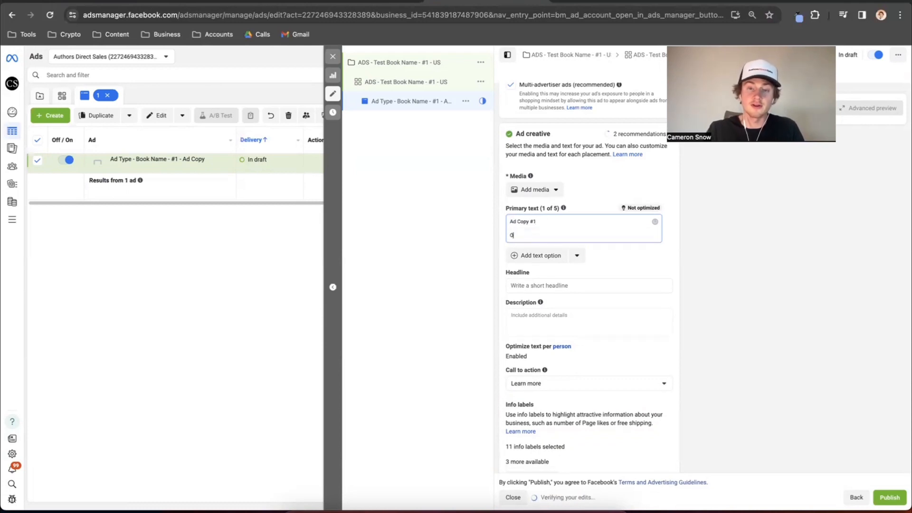
type("ffer")
Copy the ad's entire primary text to the clipboard.
left_click_drag(530, 232, 500, 209)
key("super+c")
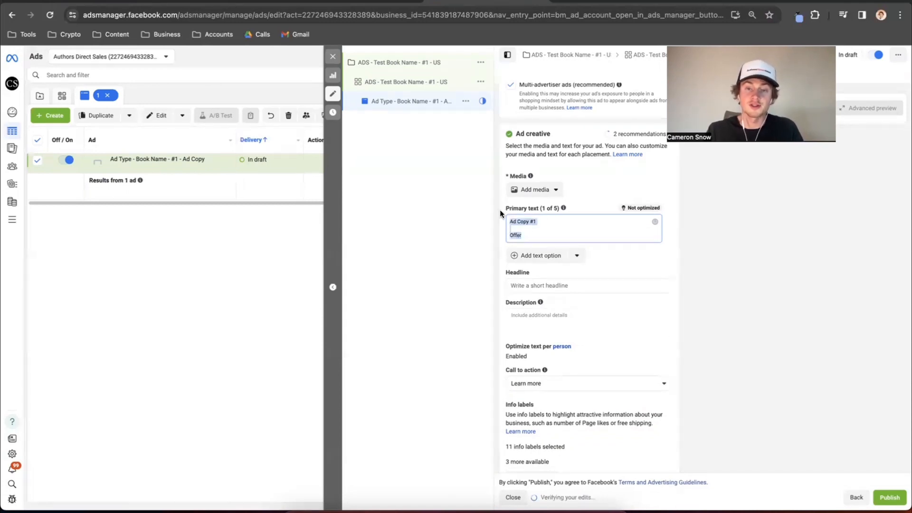
left_click(485, 218)
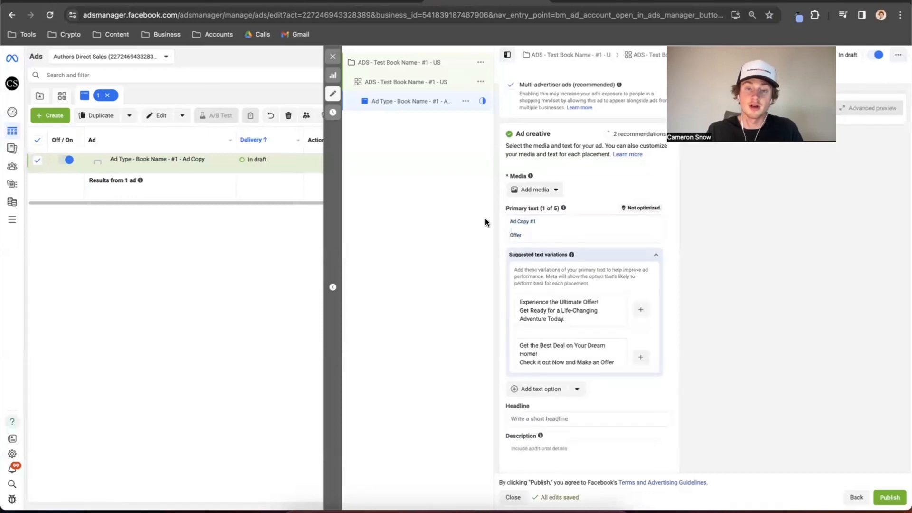
Add a second primary text option from the copied text, changed to "Ad Copy #2" above "Offer", and collapse the suggested text variations.
left_click(541, 390)
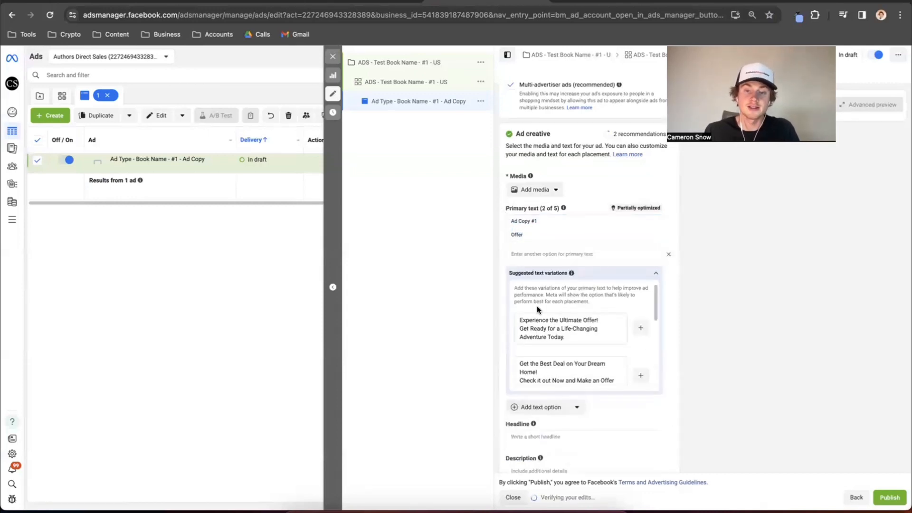
left_click(547, 253)
key("super+v")
left_click(550, 252)
key("BackSpace")
type("3")
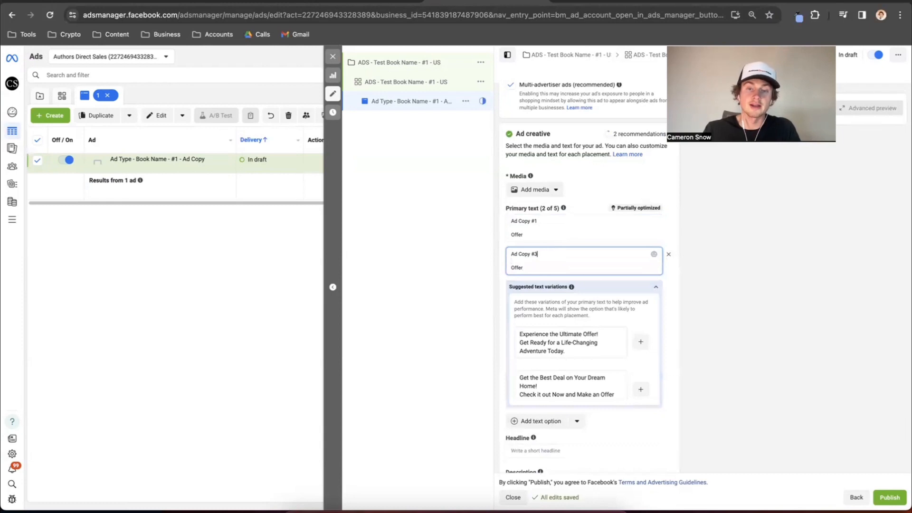
key("BackSpace")
type("2")
left_click(473, 239)
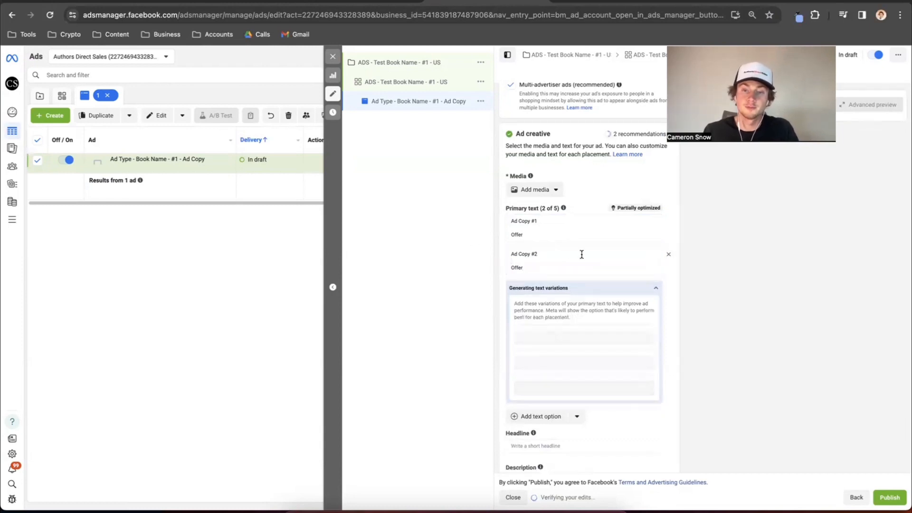
left_click(655, 288)
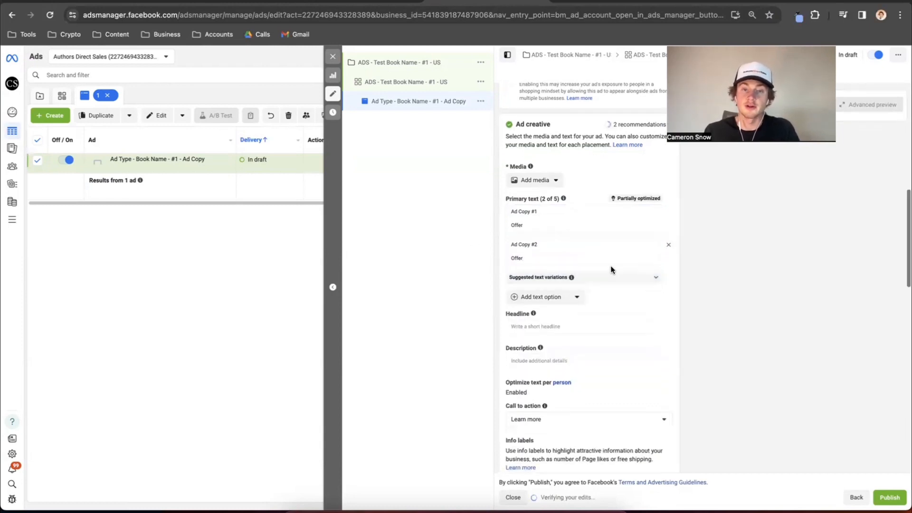
Write the ad's headline as "5 Books For 30% Off!".
scroll(563, 205, "down", 1)
left_click(578, 282)
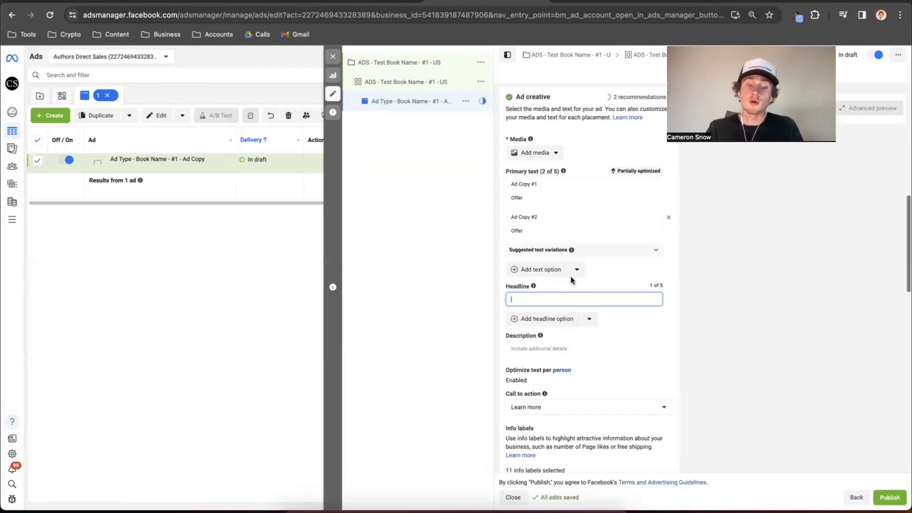
type("S Books F")
scroll(584, 285, "down", 1)
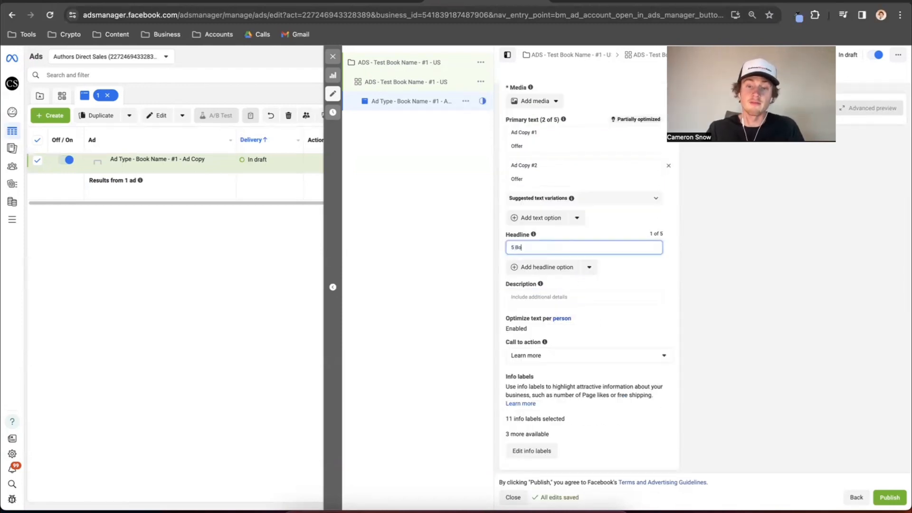
type("or 30% Off")
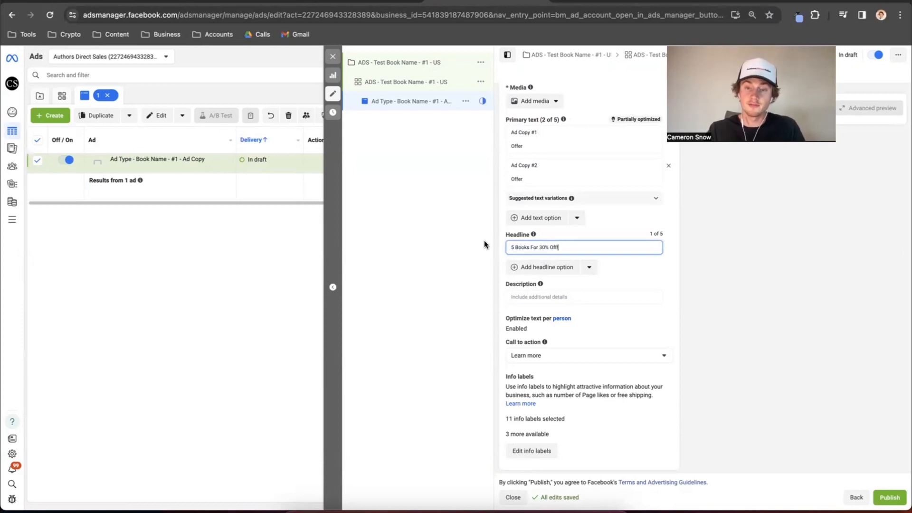
left_click(614, 225)
Fill the ad's description with the previously used text "USA Today Best Selling Author".
scroll(613, 225, "down", 1)
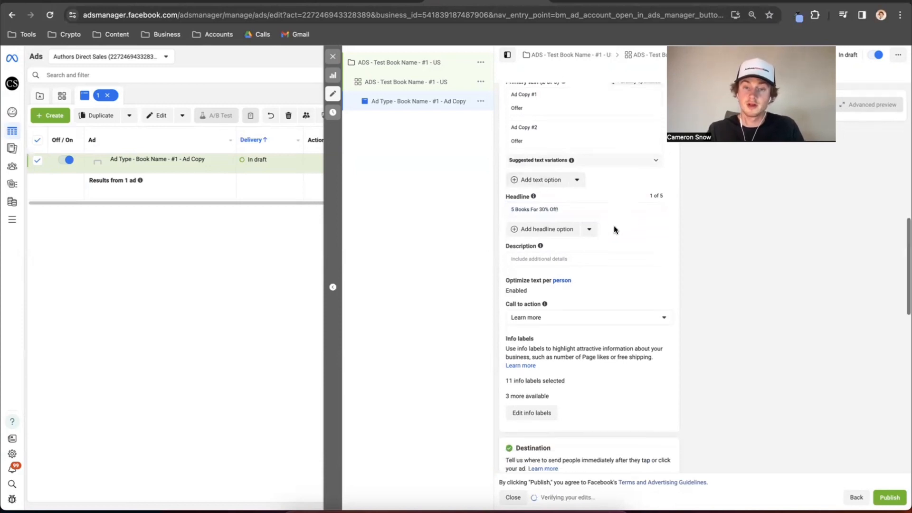
left_click(562, 244)
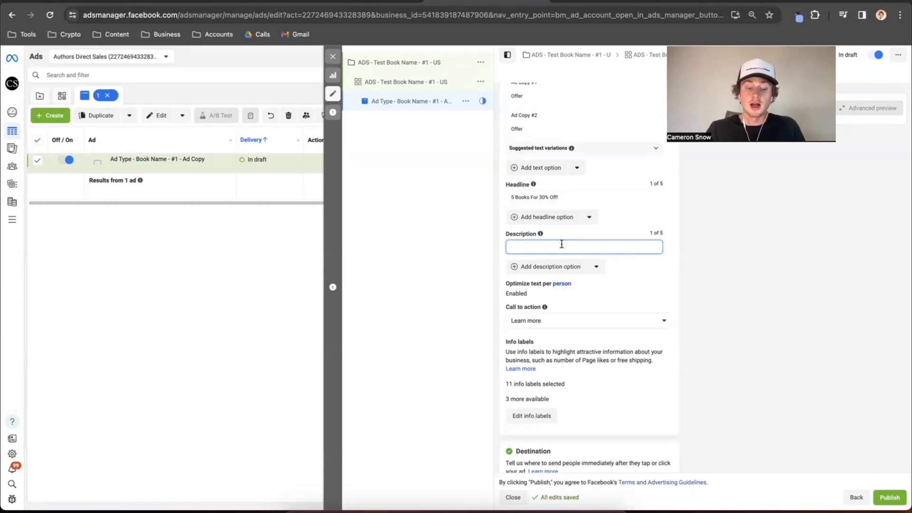
left_click(596, 268)
left_click(568, 291)
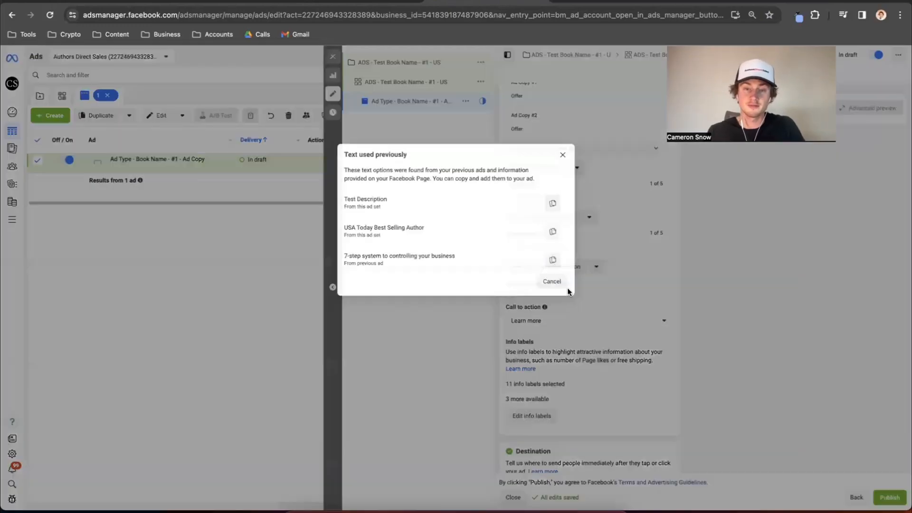
left_click(552, 232)
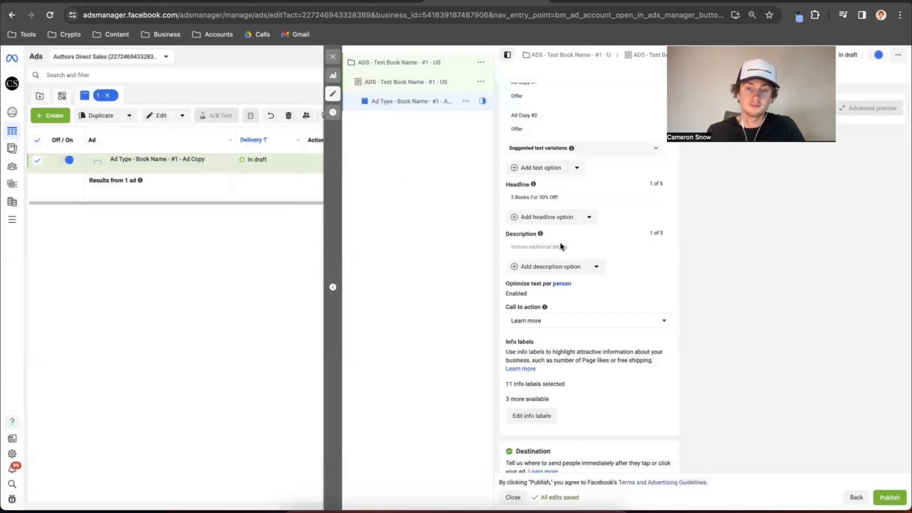
left_click(560, 244)
key("ctrl+v")
Set the ad's call to action to Shop now.
scroll(613, 229, "down", 2)
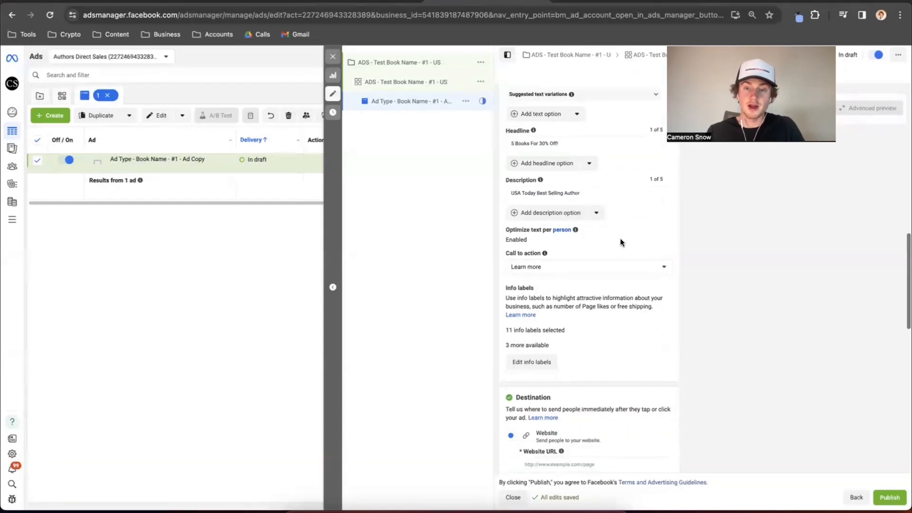
left_click(608, 267)
scroll(594, 332, "up", 3)
scroll(592, 331, "down", 5)
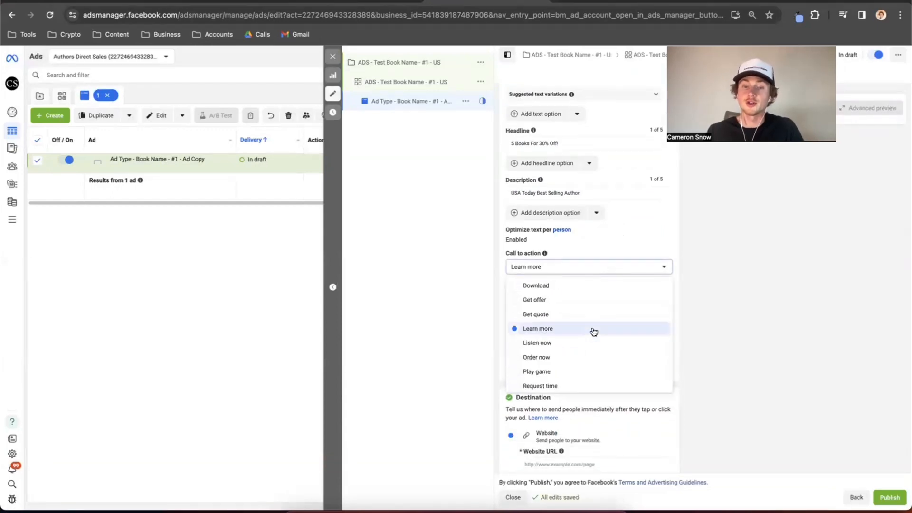
left_click(587, 343)
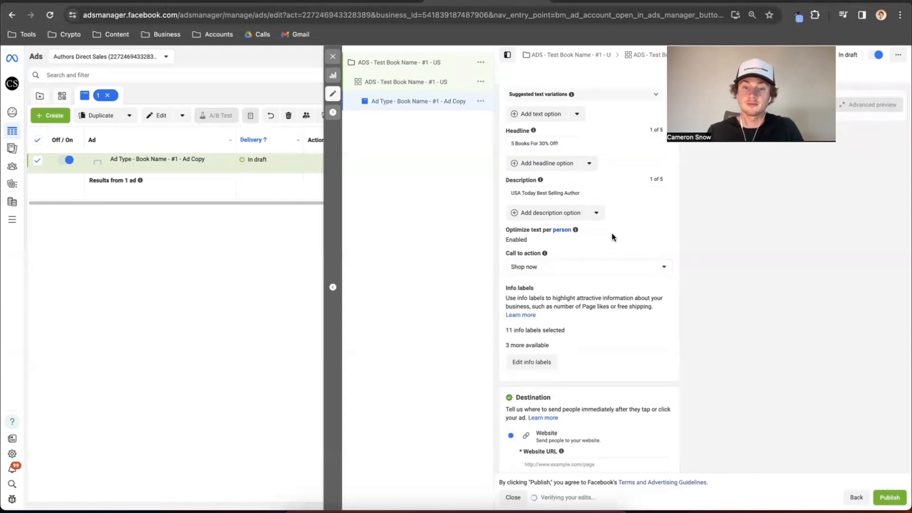
scroll(612, 236, "down", 5)
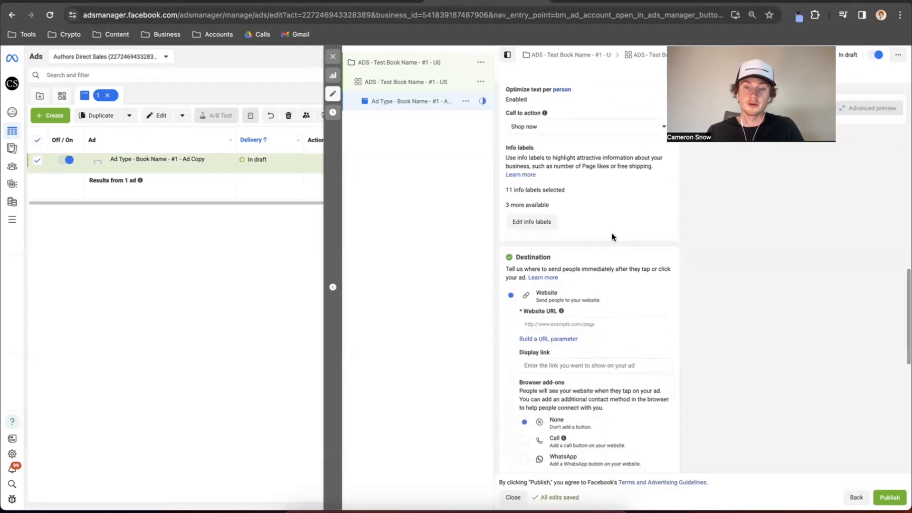
scroll(612, 236, "down", 2)
left_click(568, 275)
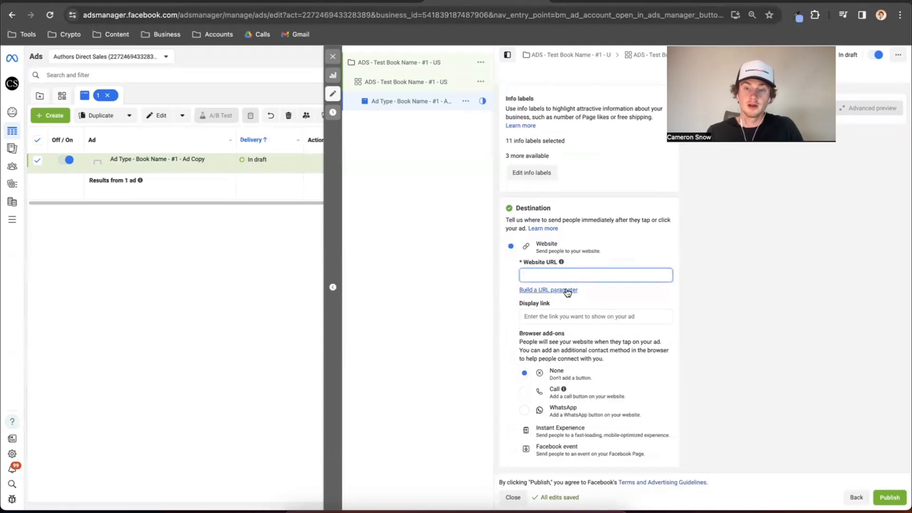
key("ctrl+v")
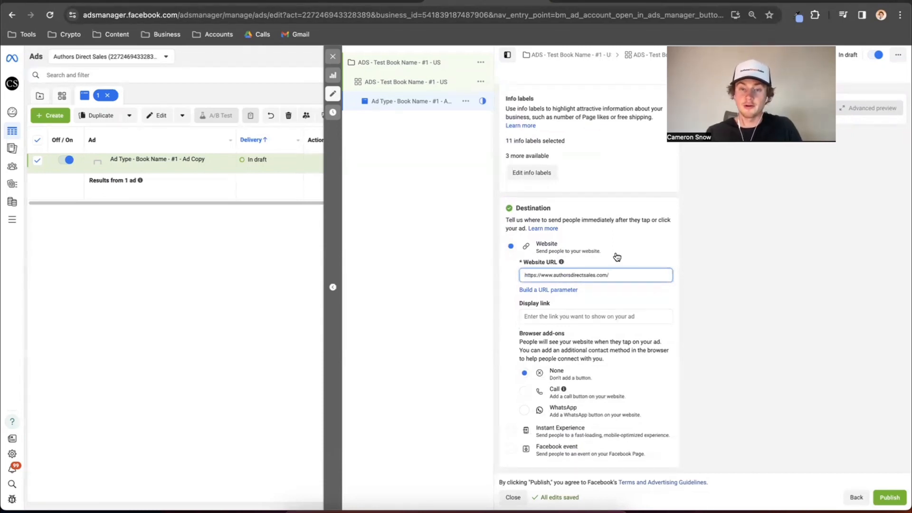
left_click(617, 248)
scroll(618, 248, "down", 1)
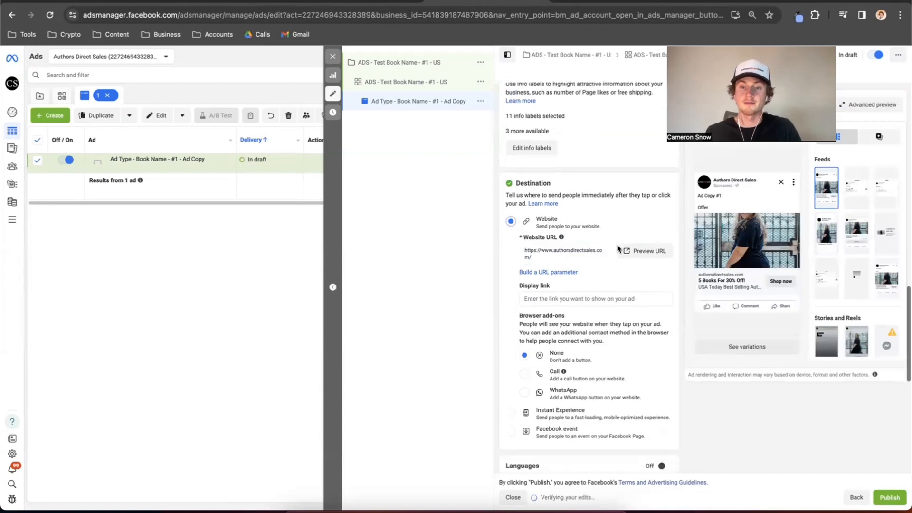
scroll(617, 244, "down", 1)
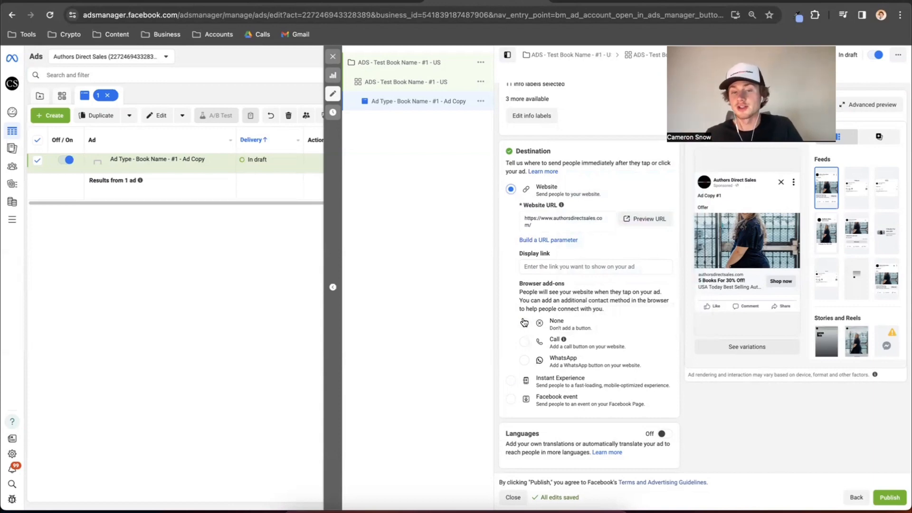
left_click(523, 323)
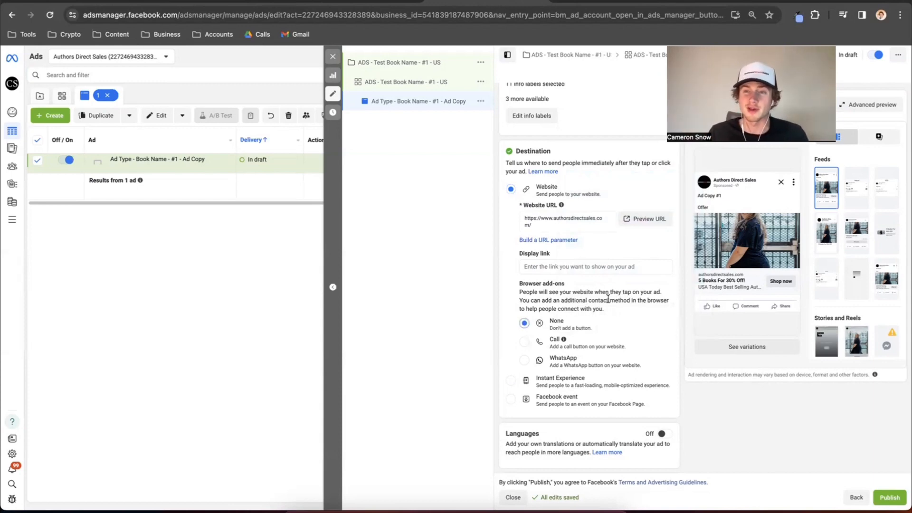
Start building the ad's tracking URL parameters with campaign source {{site_source_name}} and campaign medium {{adset.name}}.
scroll(608, 298, "down", 5)
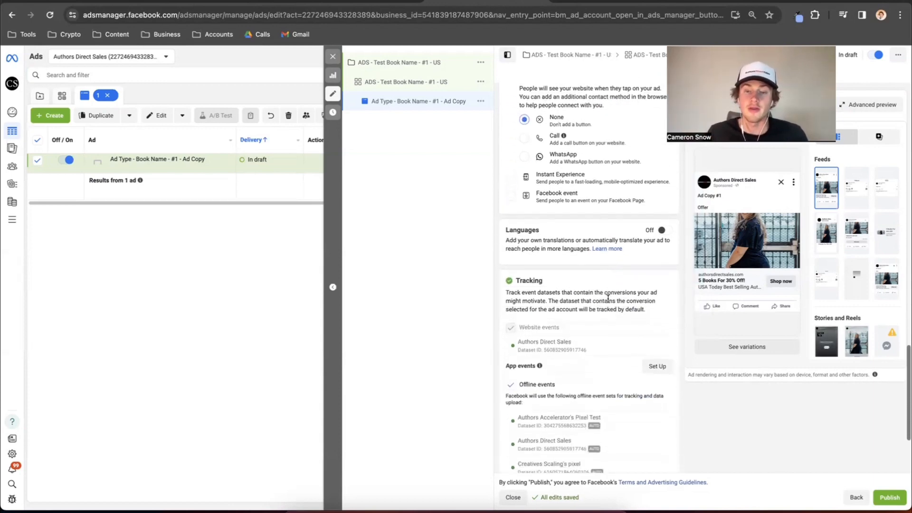
scroll(608, 298, "down", 3)
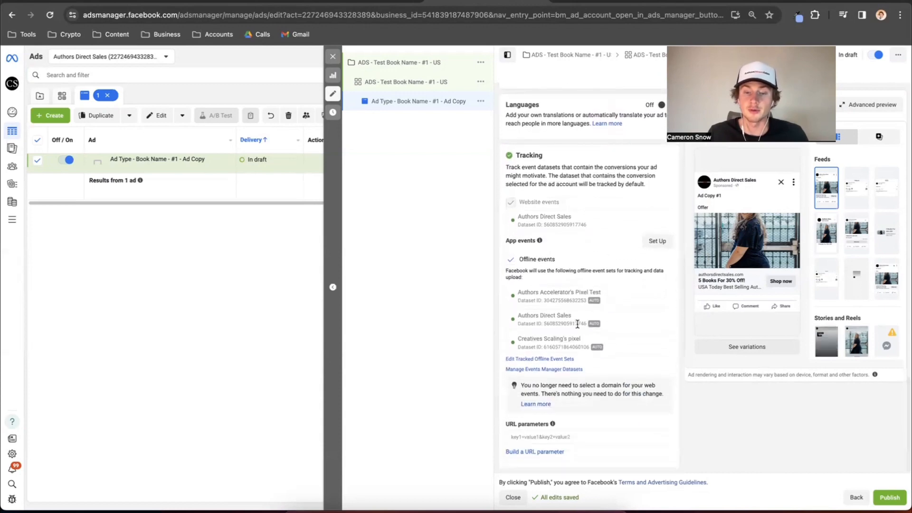
left_click(542, 452)
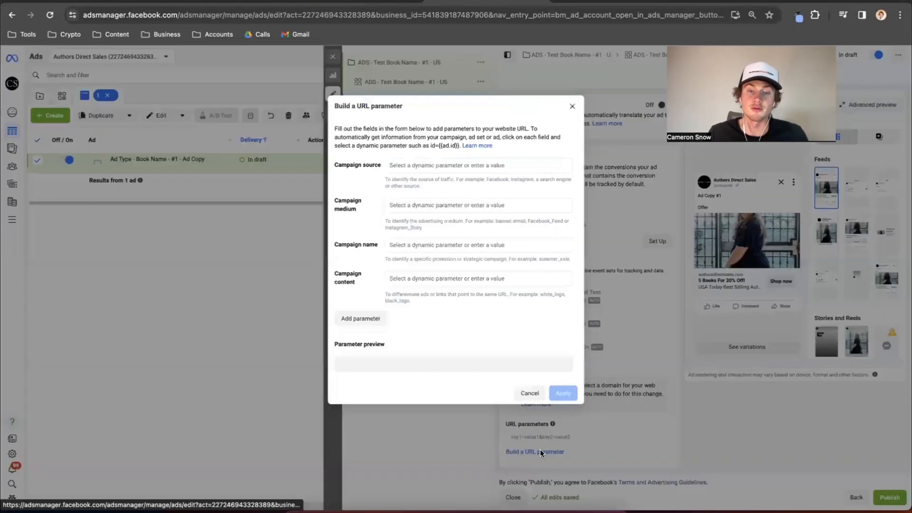
left_click(447, 166)
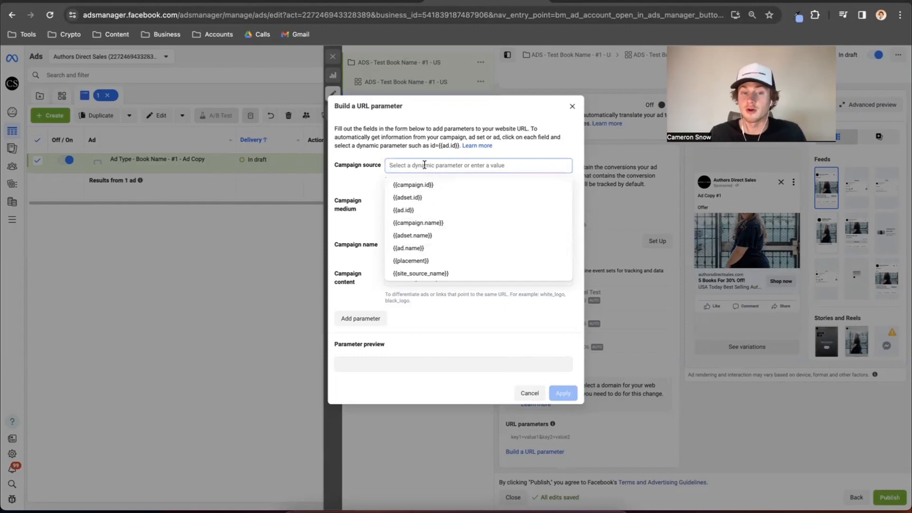
left_click(421, 273)
left_click(419, 208)
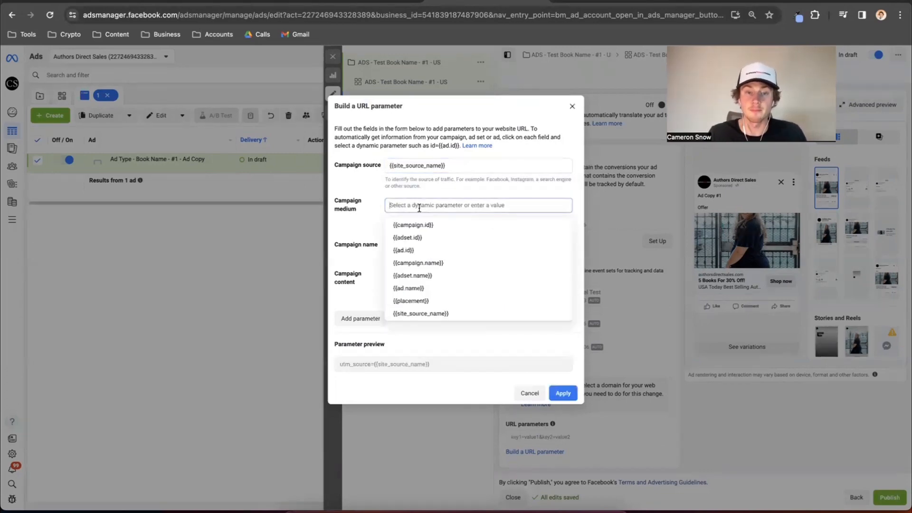
left_click(418, 275)
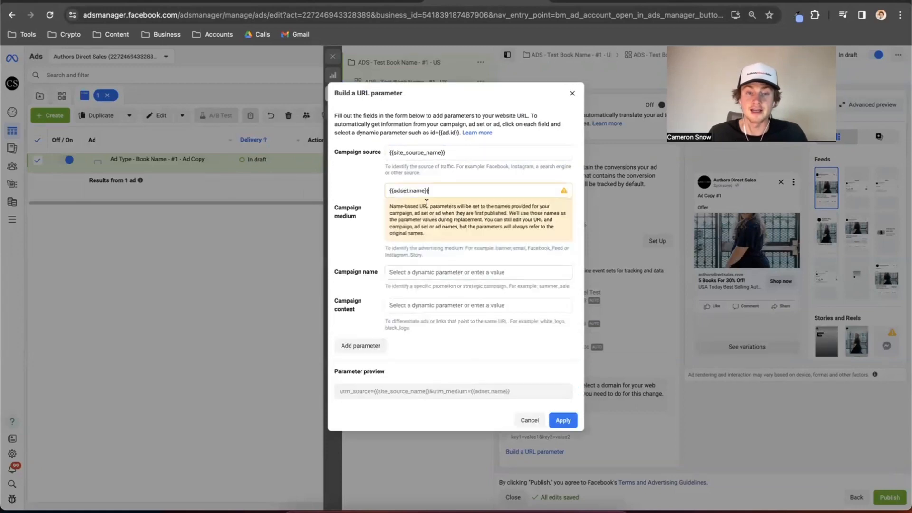
Set the campaign name parameter to {{campaign.name}} and campaign content to {{ad.name}}, and apply the URL parameters.
left_click(427, 271)
left_click(423, 329)
left_click(422, 339)
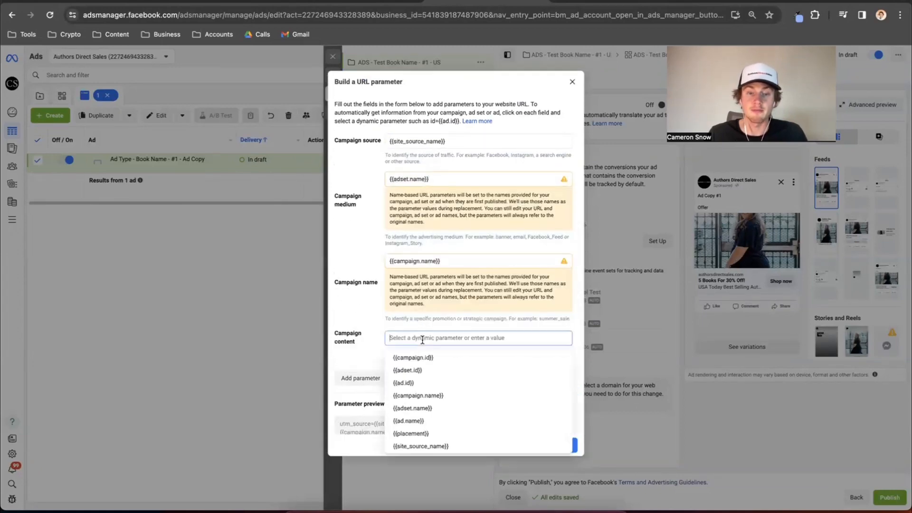
left_click(415, 421)
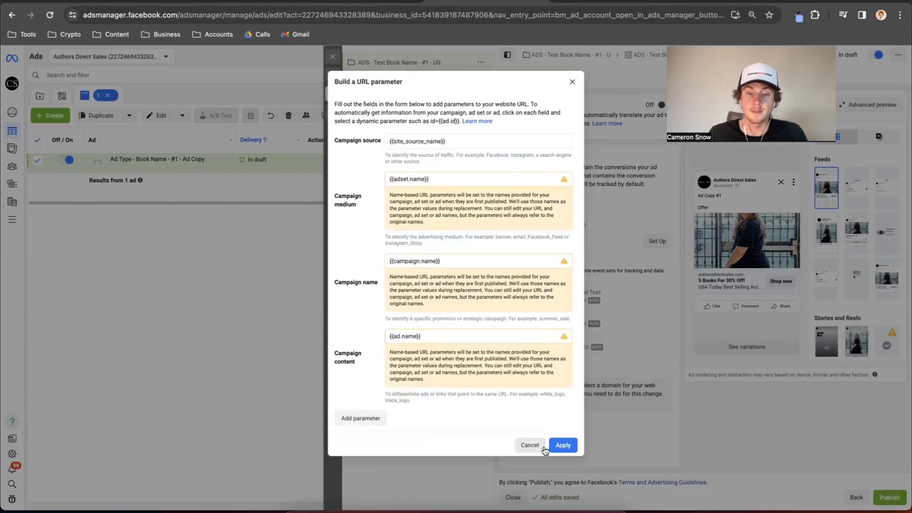
left_click(563, 446)
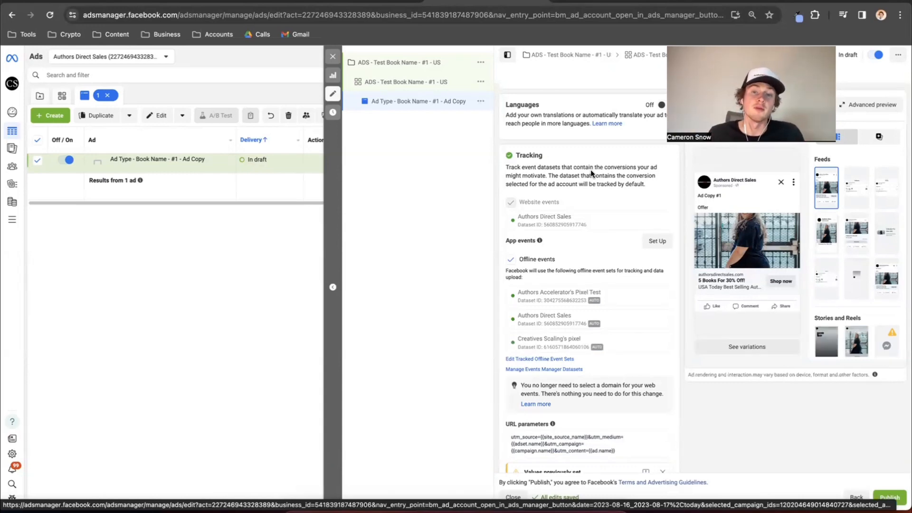
Review the applied URL parameters and the ad's settings from tracking back up to the ad name.
scroll(597, 345, "down", 2)
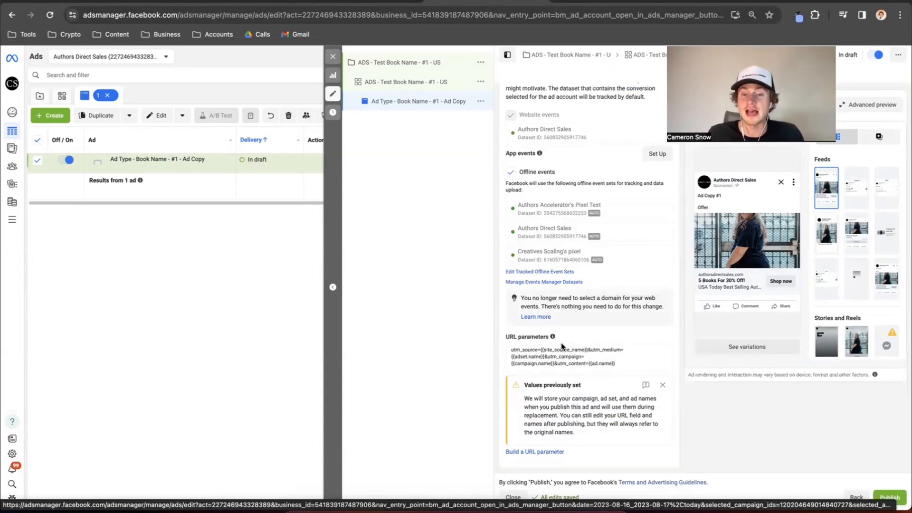
scroll(586, 361, "up", 1)
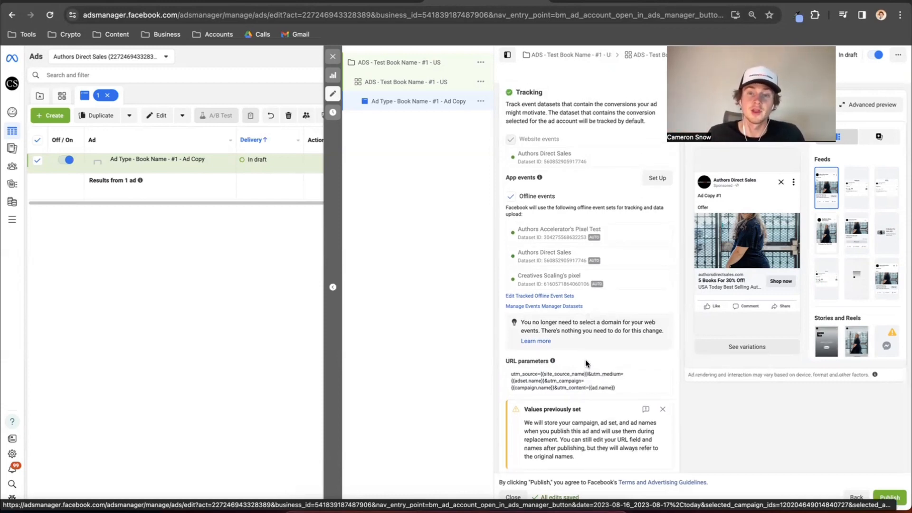
scroll(585, 360, "up", 4)
scroll(586, 360, "up", 12)
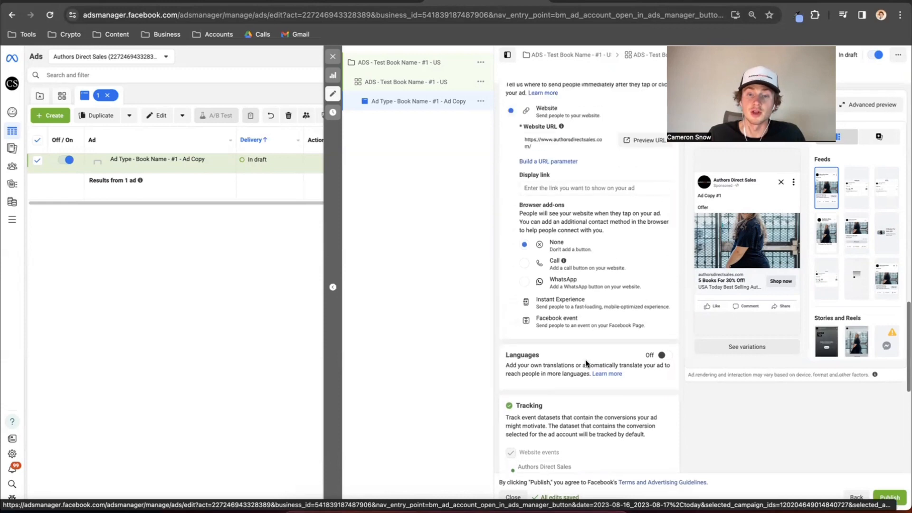
scroll(586, 361, "up", 3)
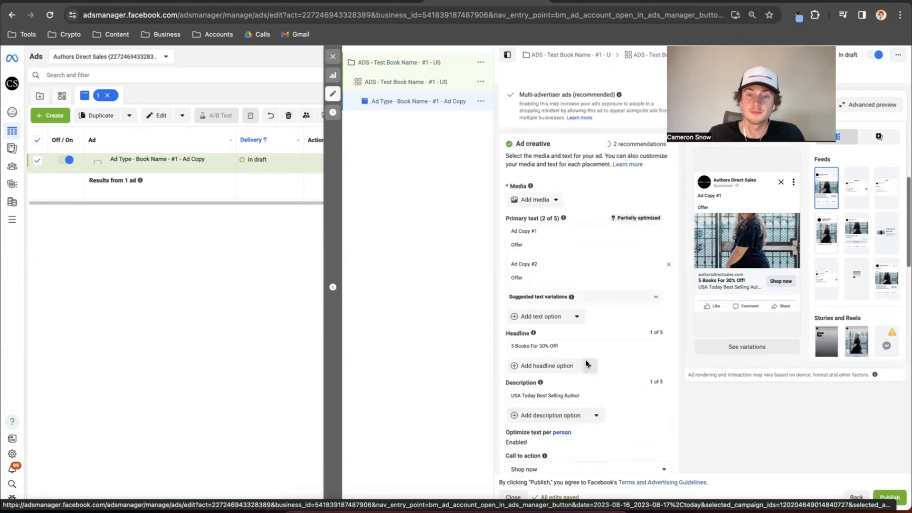
scroll(522, 164, "up", 5)
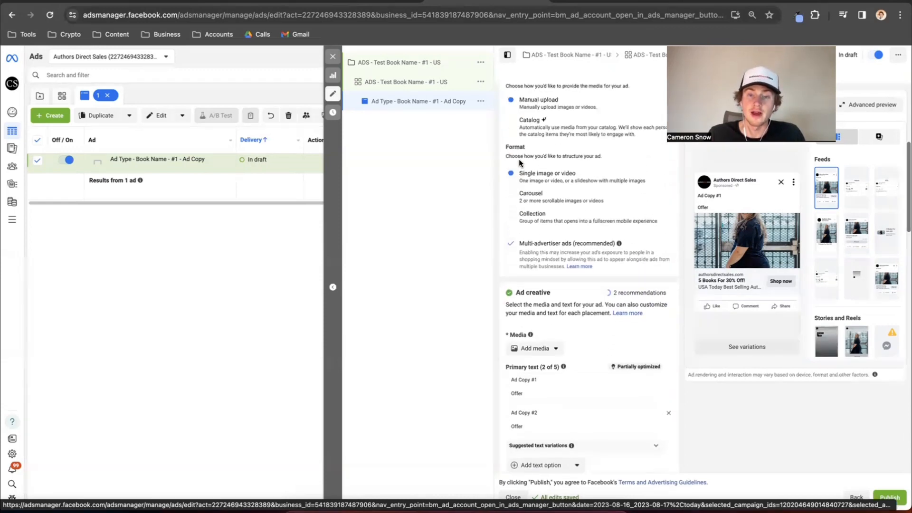
scroll(521, 164, "up", 1)
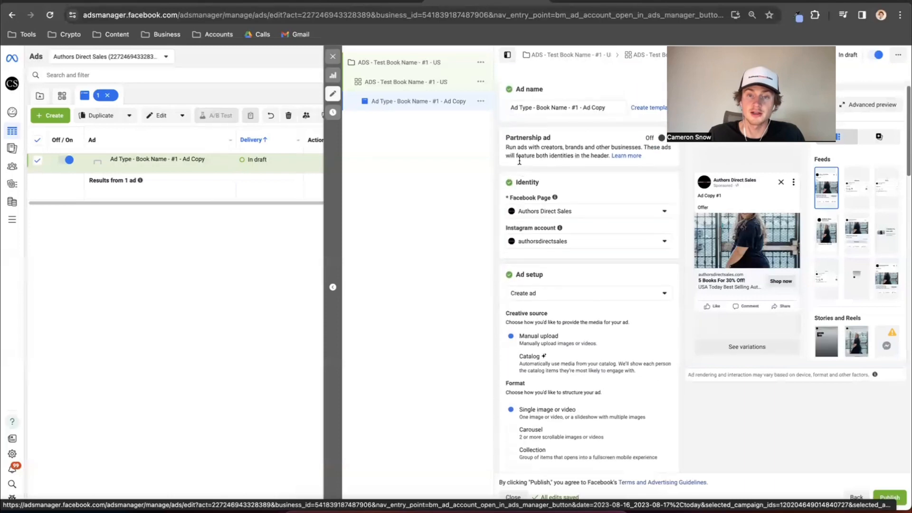
Duplicate the ad within its original campaign, making 5 copies and keeping existing reactions, comments and shares.
left_click(481, 102)
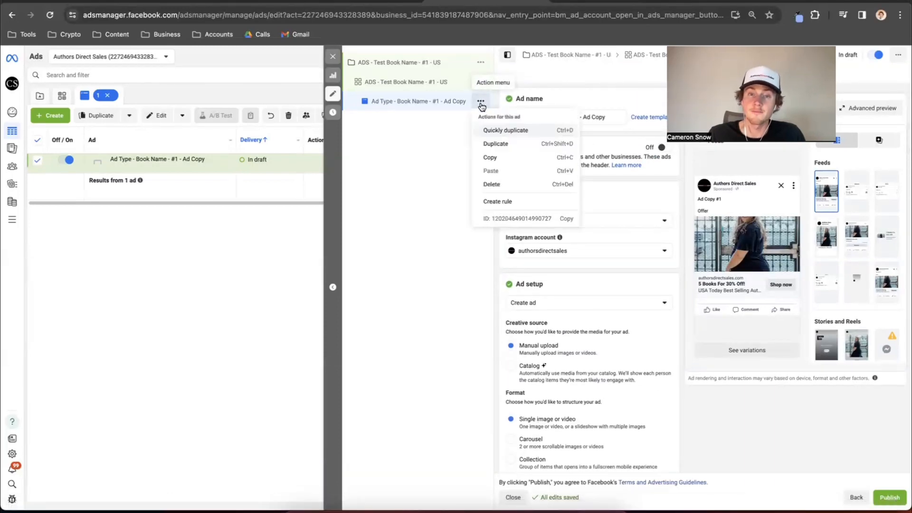
left_click(493, 145)
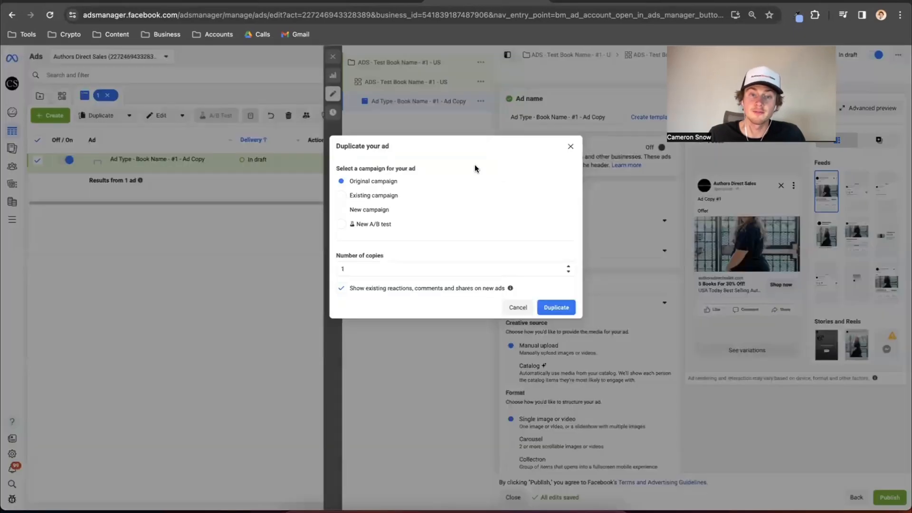
left_click(410, 269)
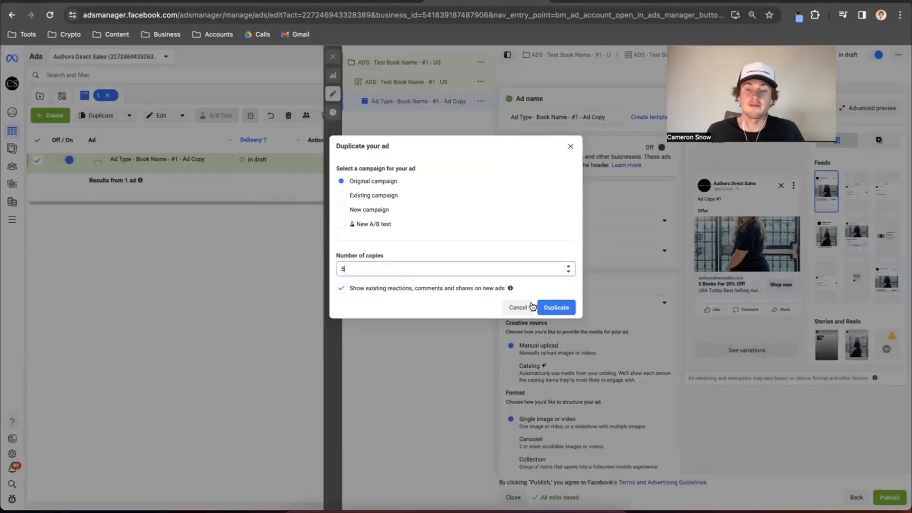
left_click(543, 307)
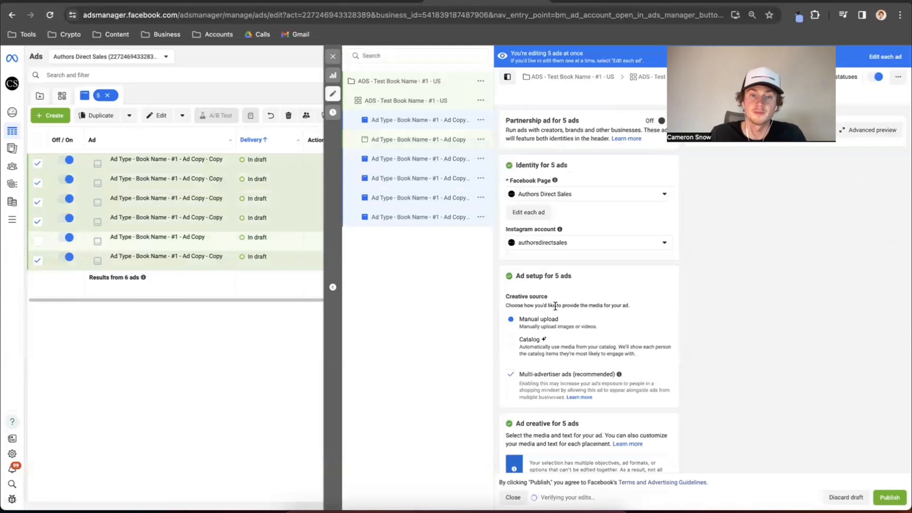
Rename the first ad in the ad set as "Image - Test Book Name - #1".
left_click(407, 125)
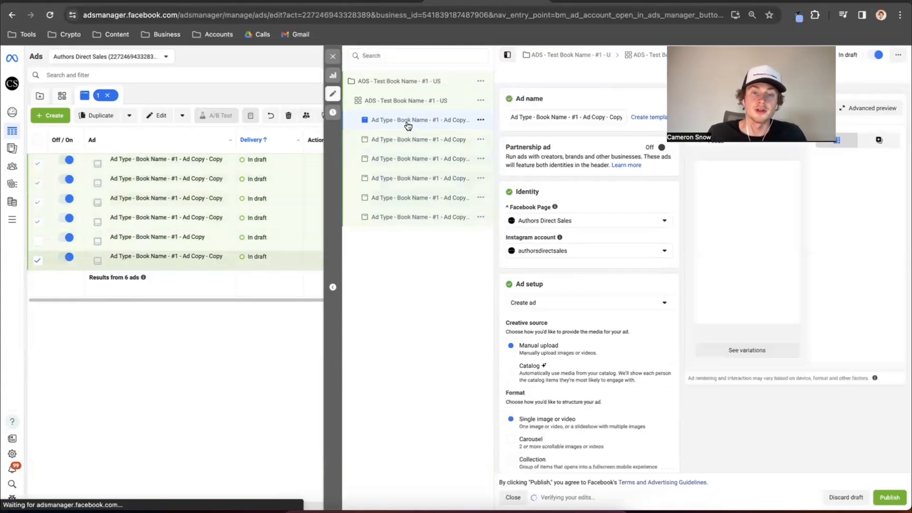
left_click(408, 124)
left_click_drag(396, 120, 361, 122)
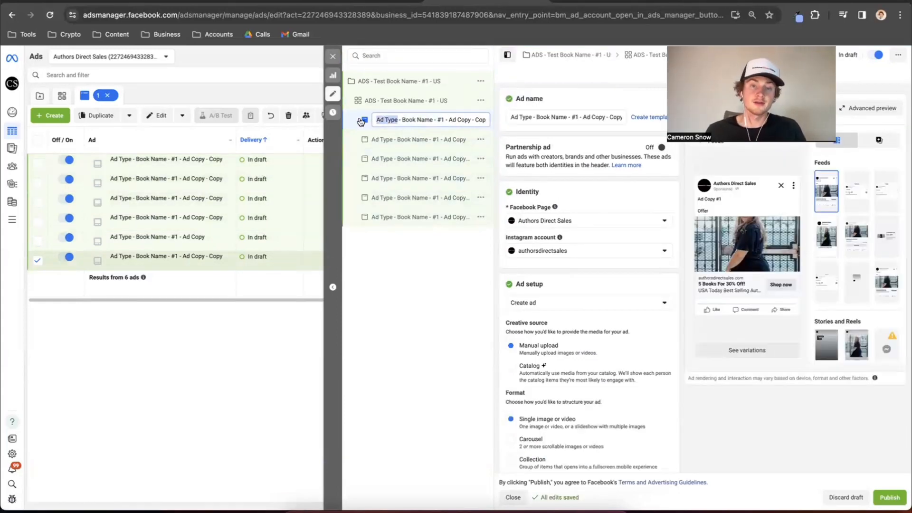
type("Image")
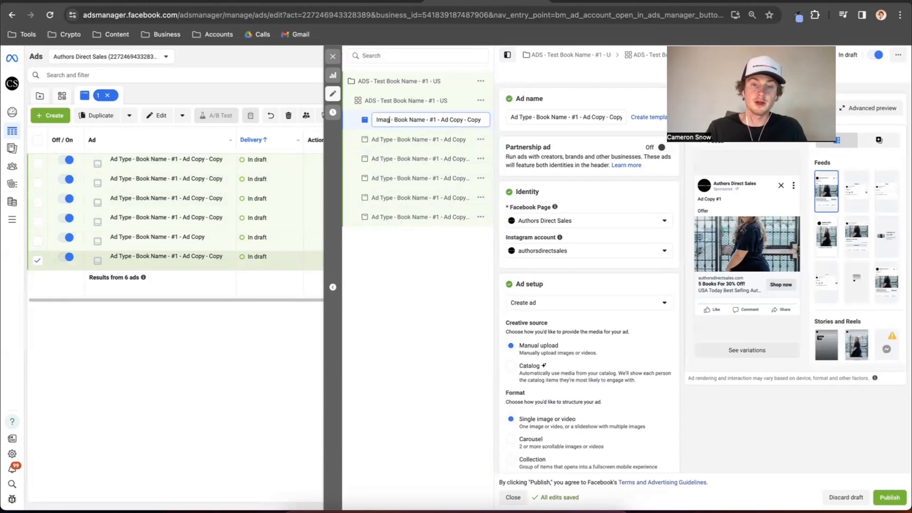
left_click_drag(399, 120, 426, 120)
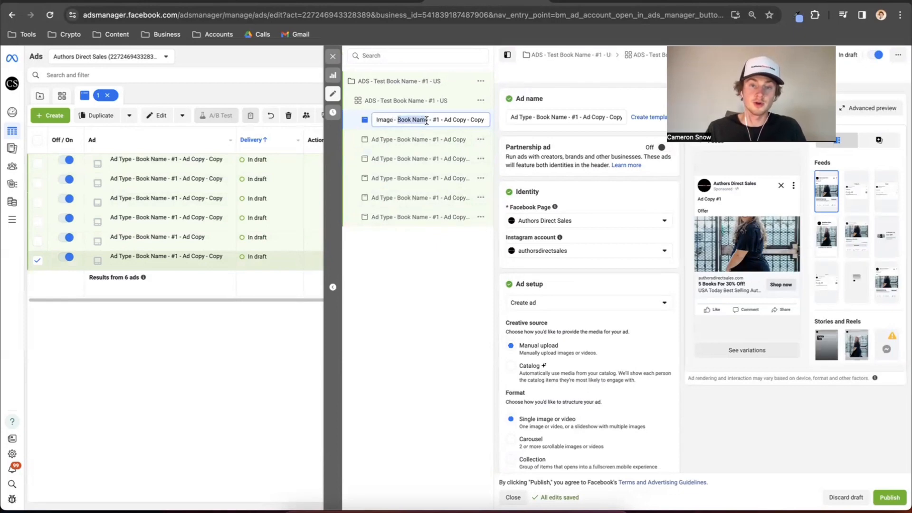
left_click(396, 120)
type("Test")
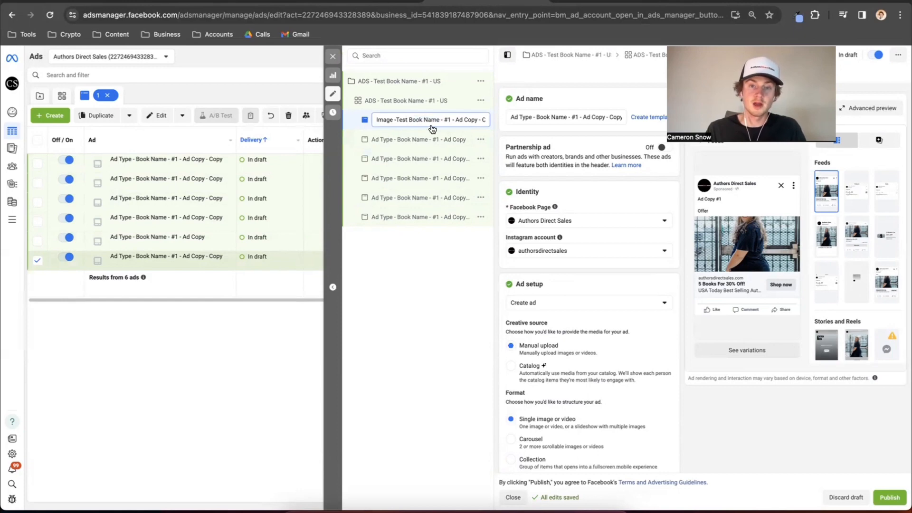
left_click(396, 121)
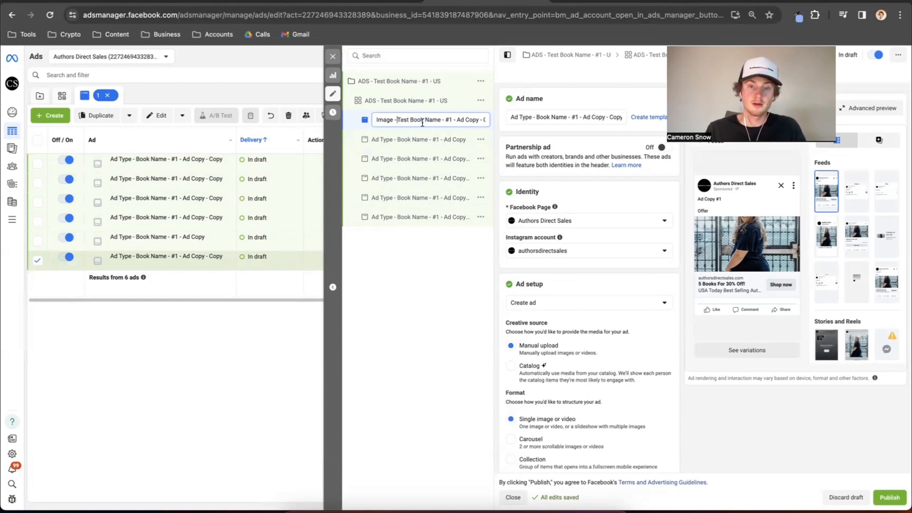
left_click(449, 120)
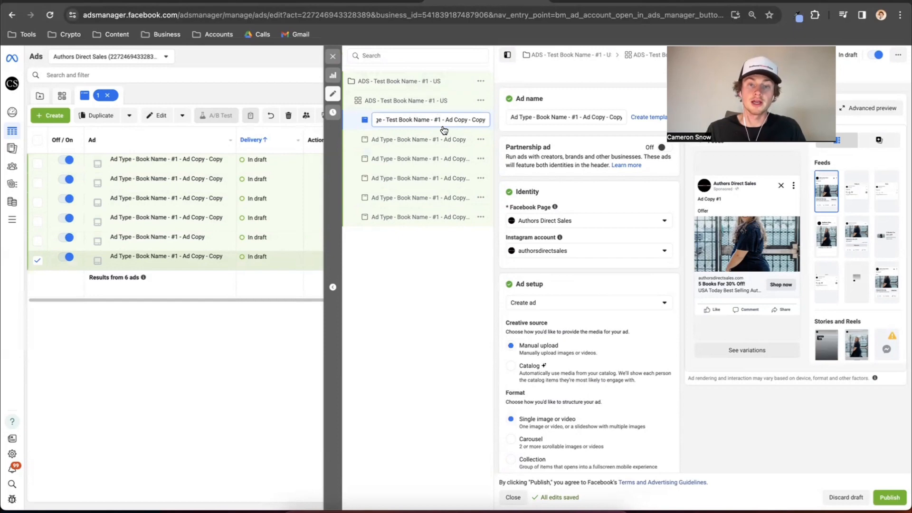
left_click_drag(442, 119, 487, 119)
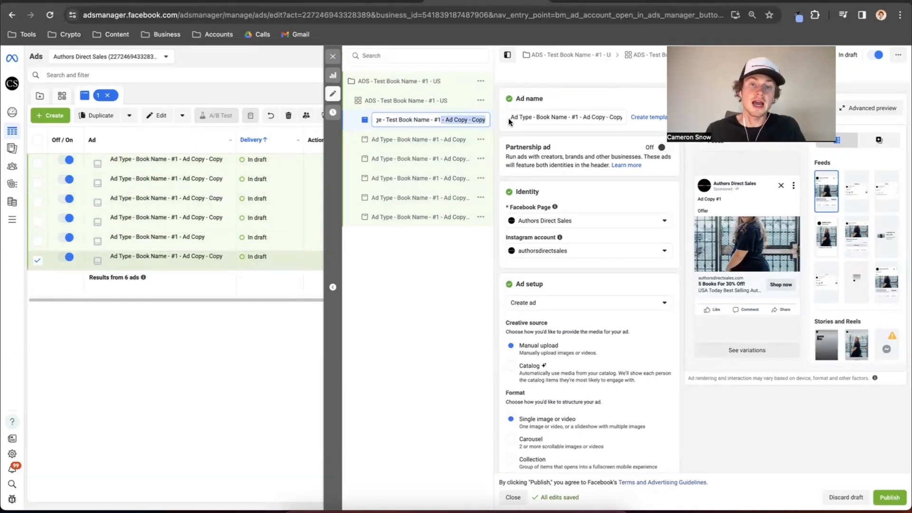
key("BackSpace")
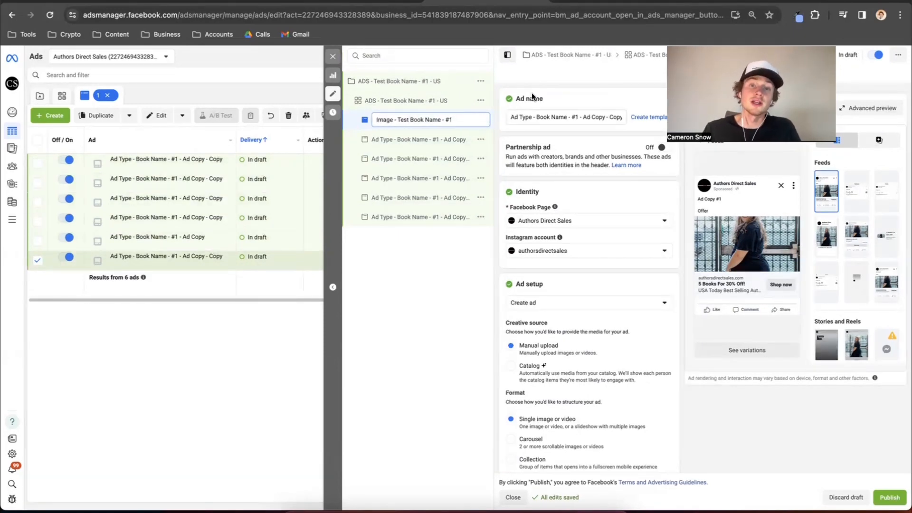
key("Return")
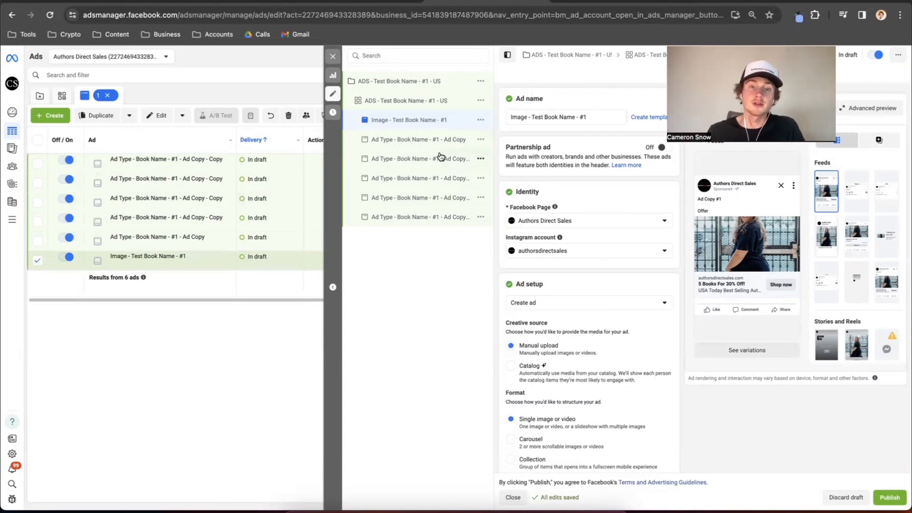
Reuse the first ad's name for the second ad and number it, giving "Image #2 - Test Book Name - #1".
left_click(432, 139)
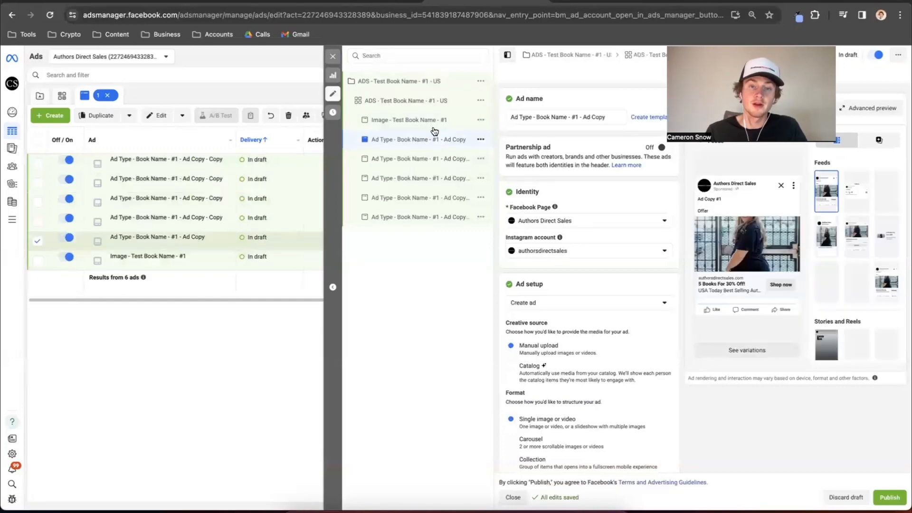
left_click(433, 120)
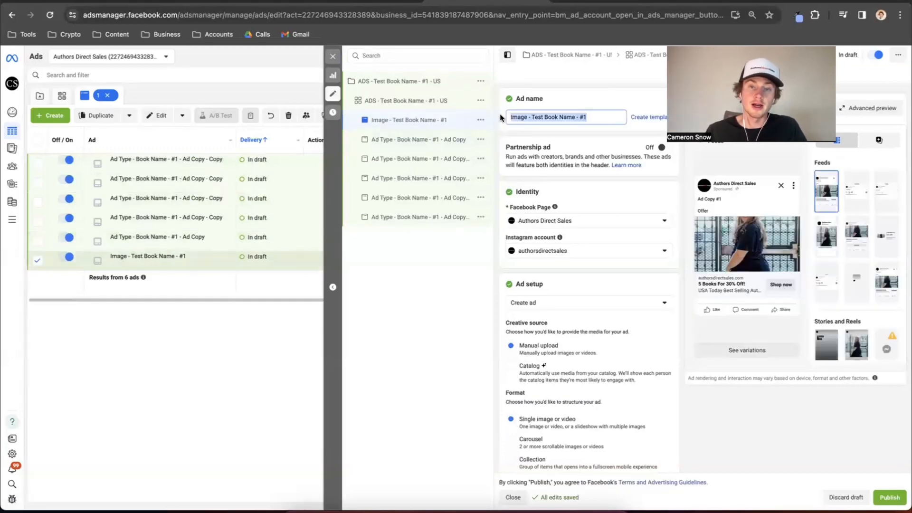
left_click(423, 138)
double_click(423, 137)
key("ctrl+a")
type("Image - Test Book Name - #1")
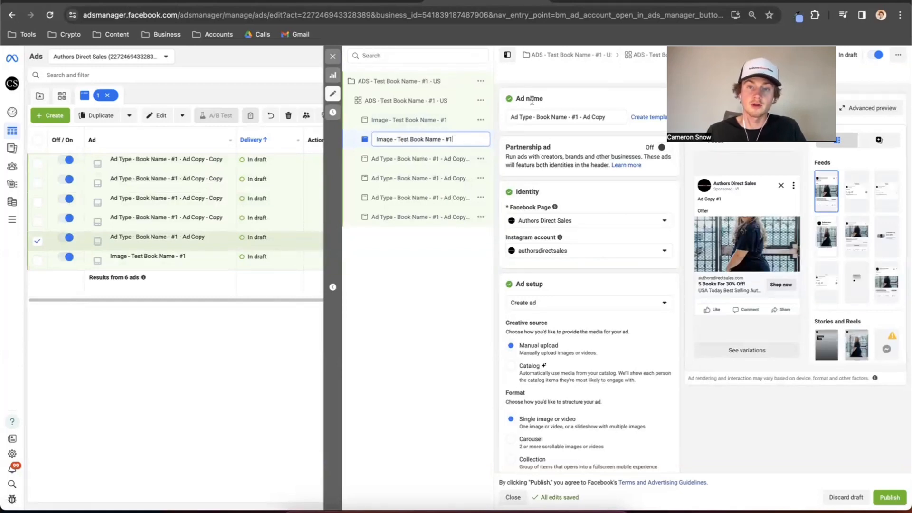
left_click(547, 94)
left_click(415, 138)
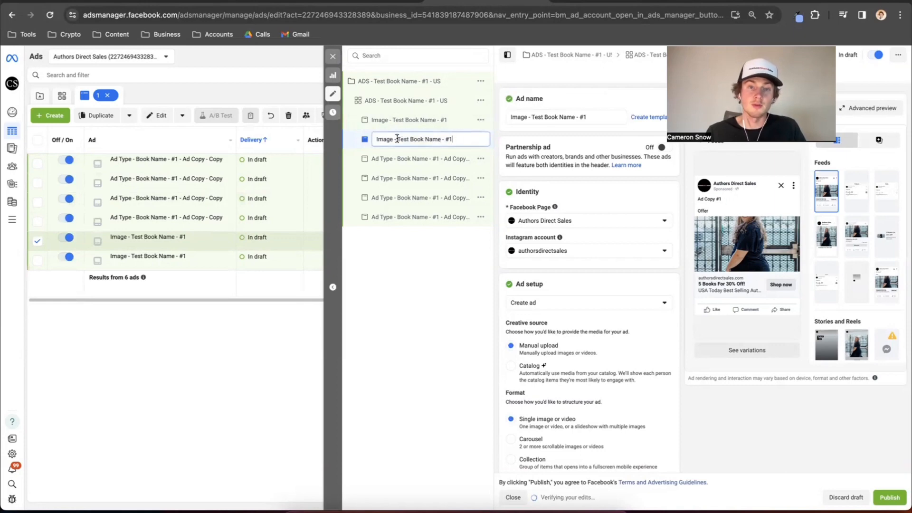
left_click(394, 139)
type("#2")
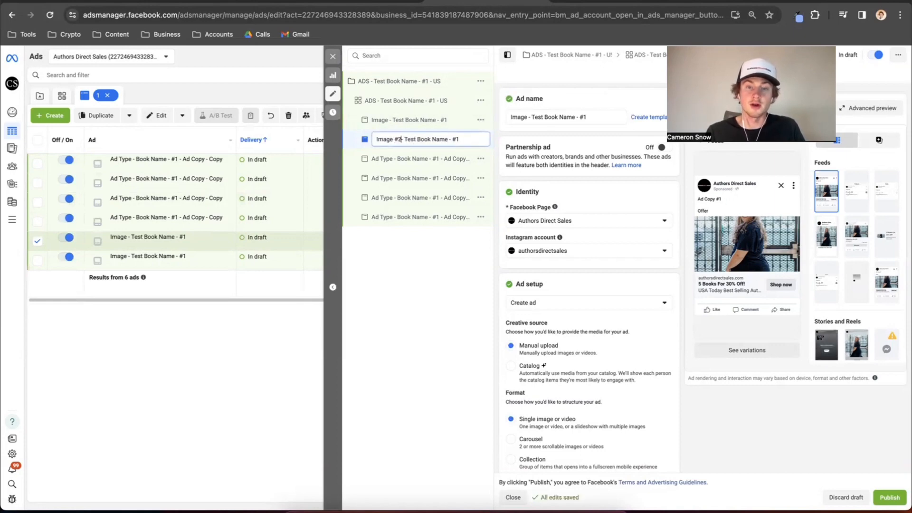
left_click(544, 90)
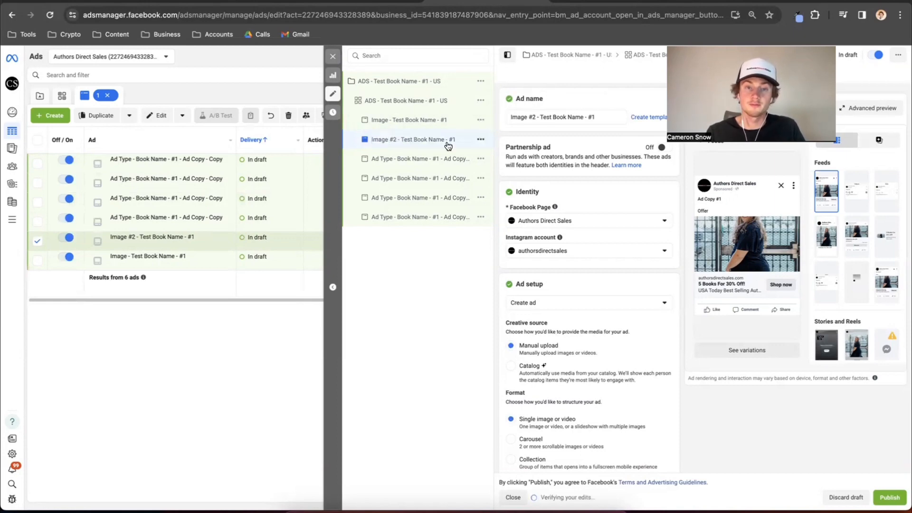
Rename the third ad as "Carousel - Test Book Name - #1 - Ad Copy #1".
left_click(416, 156)
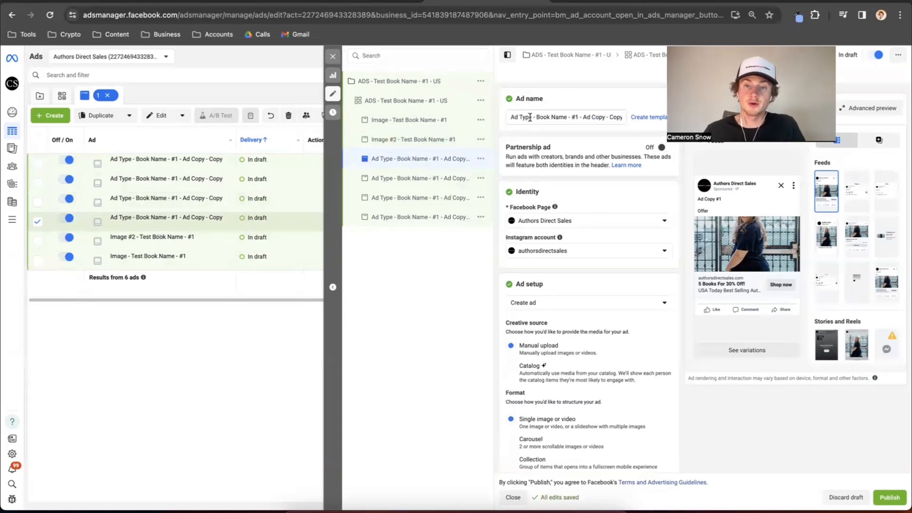
left_click_drag(532, 117, 510, 117)
type("Carousel")
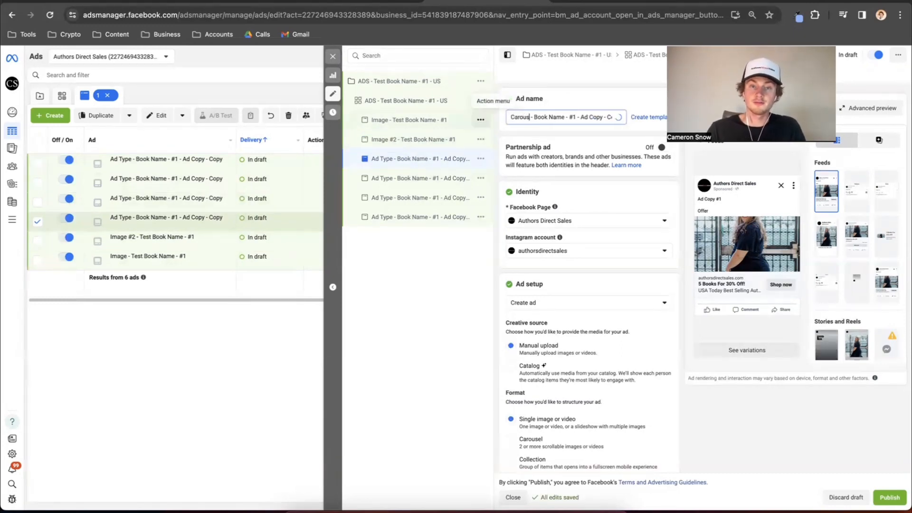
left_click(538, 117)
type("Test")
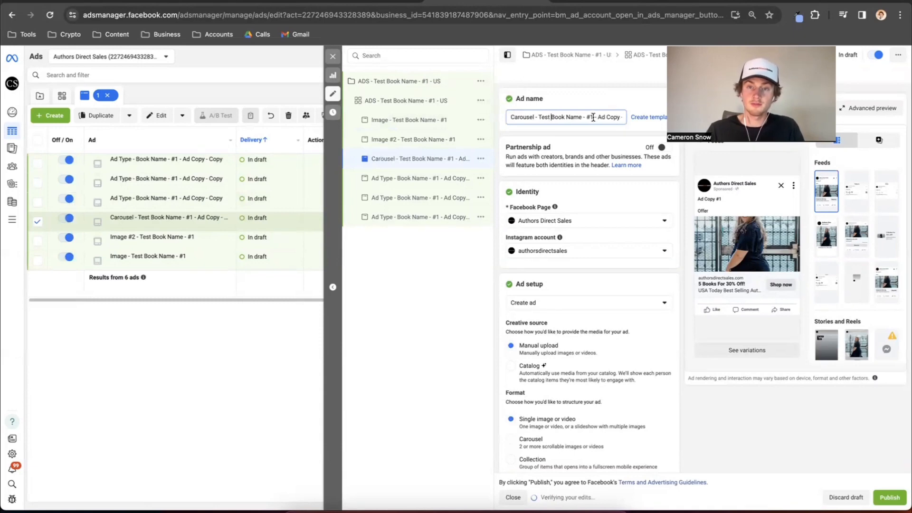
left_click_drag(598, 116, 639, 118)
type("A")
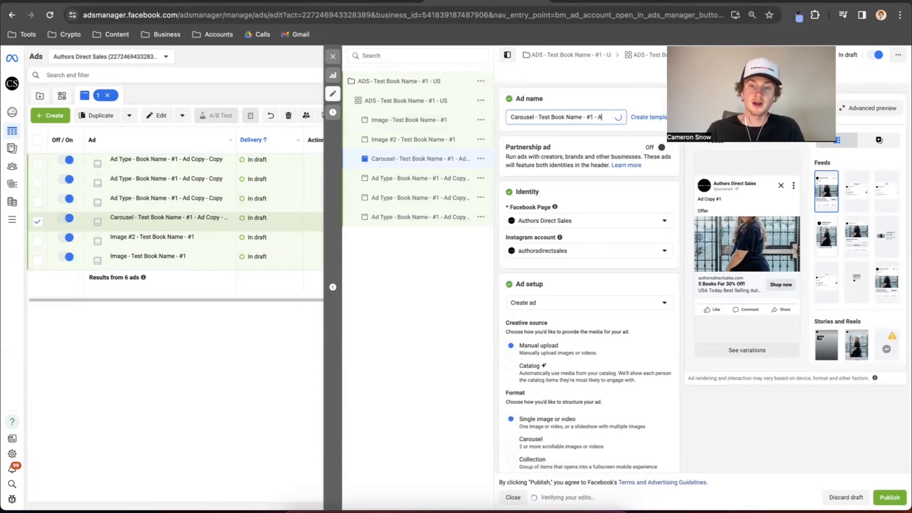
type("d Copy #1")
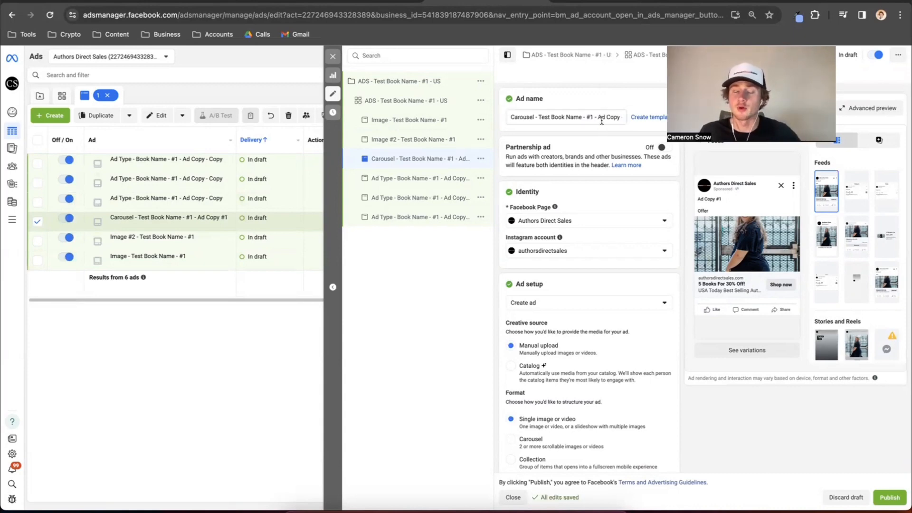
left_click_drag(602, 121, 639, 117)
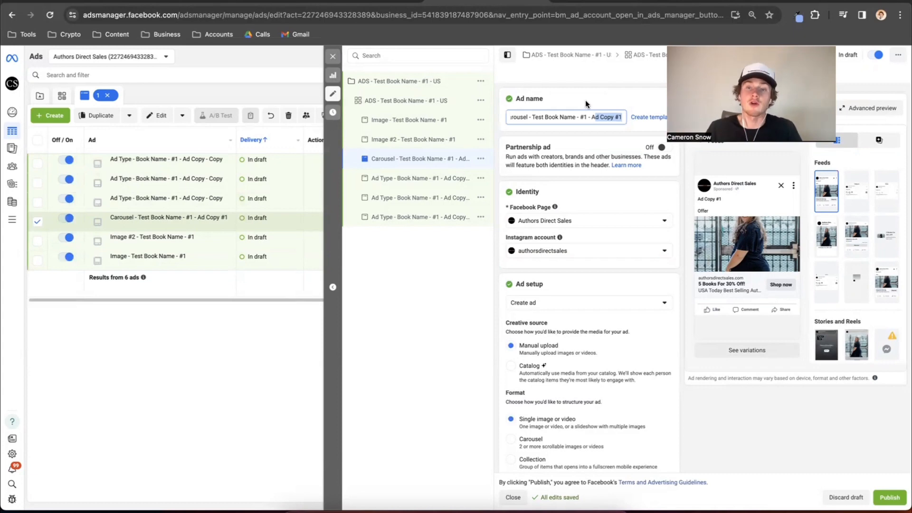
double_click(594, 117)
left_click_drag(608, 120, 617, 117)
left_click(581, 88)
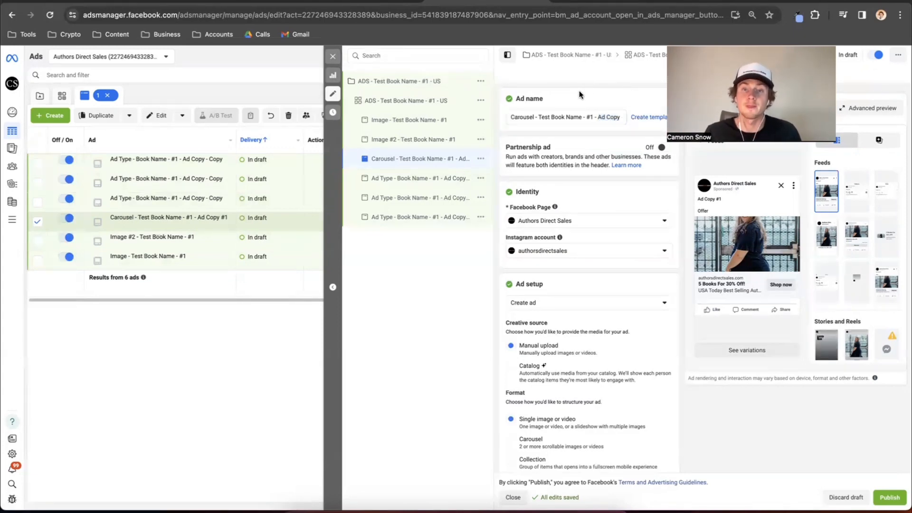
Copy the carousel ad's name to the fourth ad and change its ending to "Ad Copy #2".
triple_click(571, 115)
double_click(422, 178)
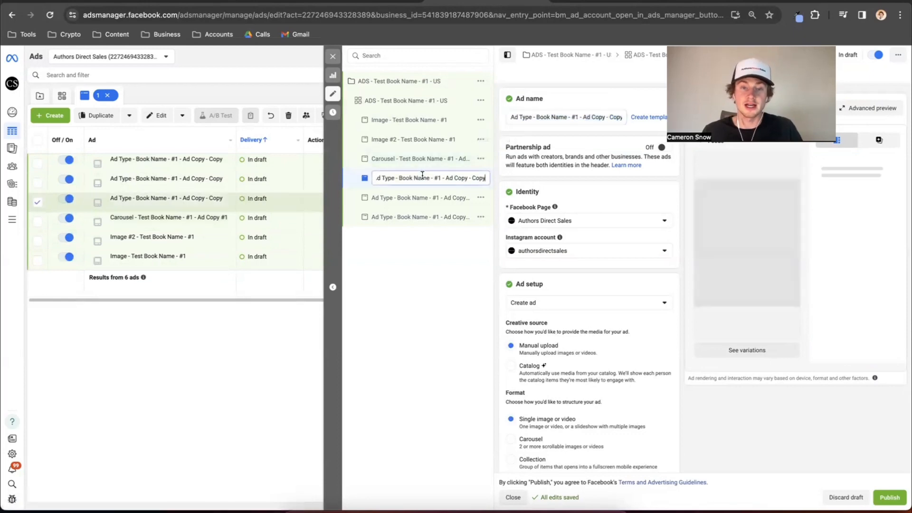
key("ctrl+v")
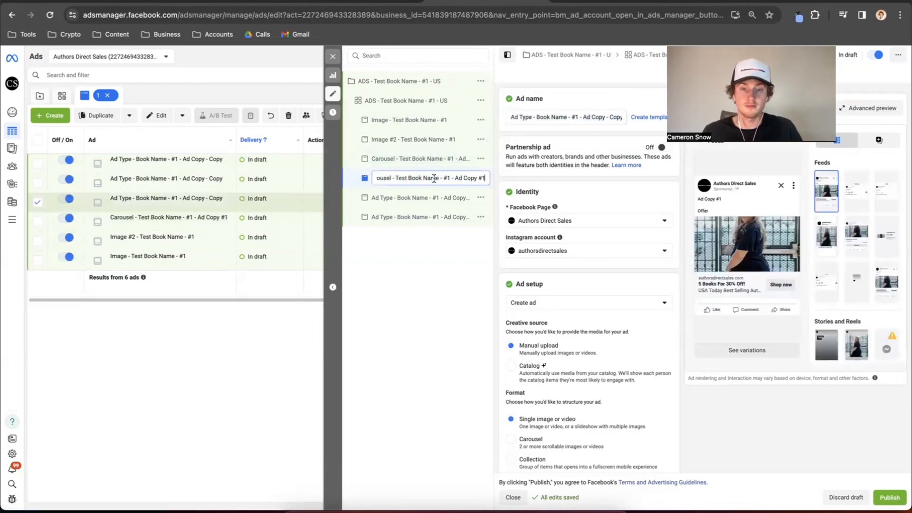
key("BackSpace")
type("2")
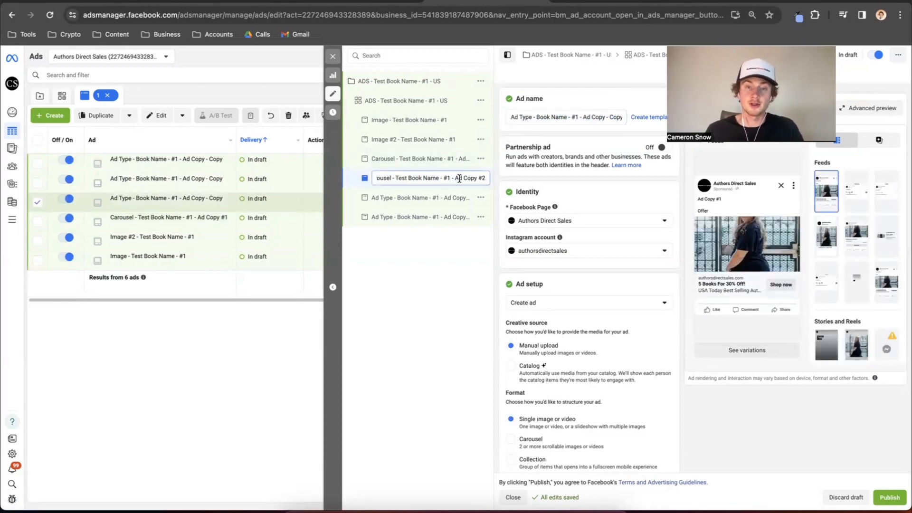
key("Return")
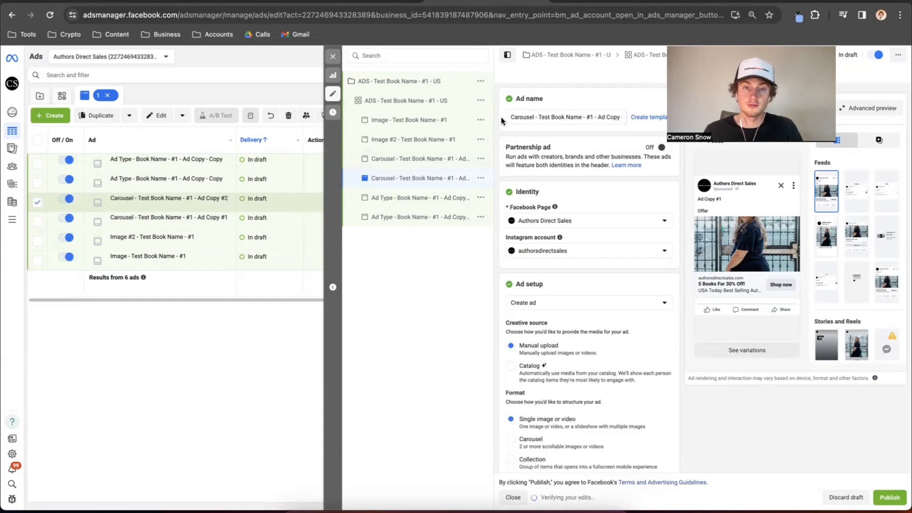
Rename the fifth ad in the ad set as "Video - Test Book Name - #1 - Ad Copy #1".
left_click(418, 198)
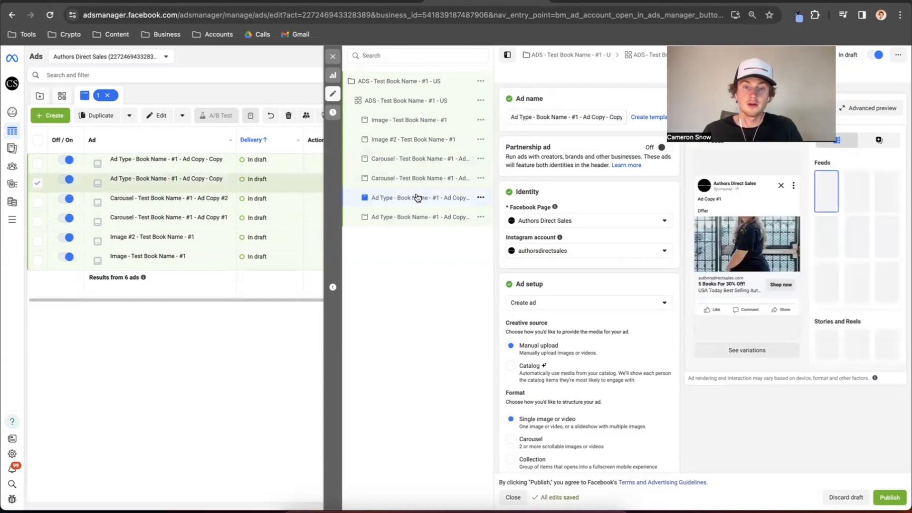
triple_click(533, 116)
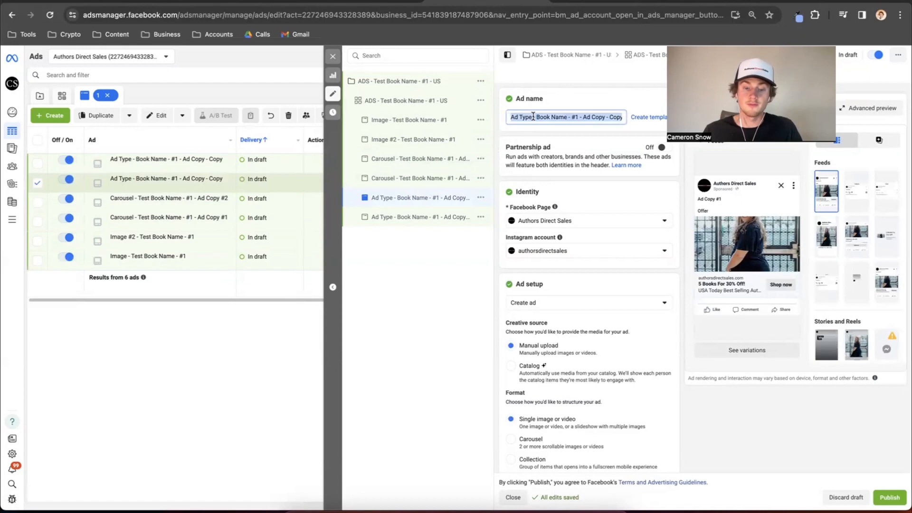
left_click(534, 116)
left_click_drag(533, 117, 510, 116)
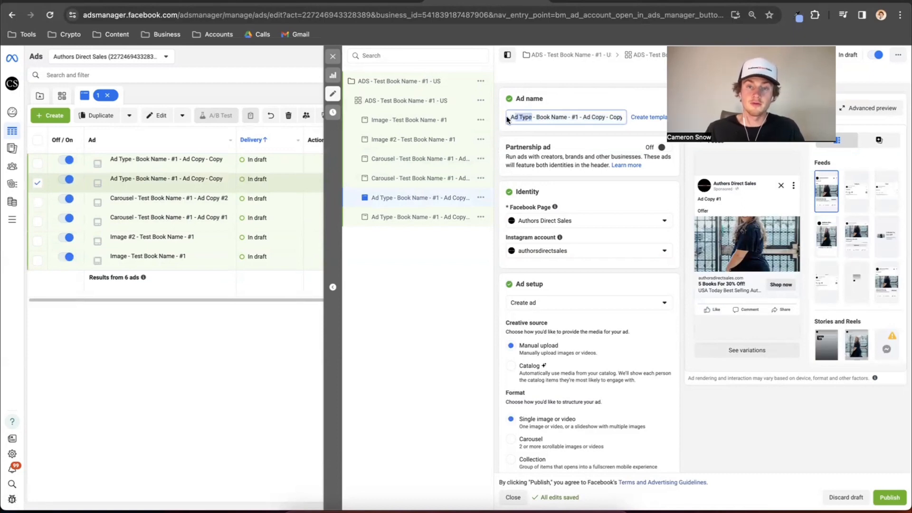
type("Video")
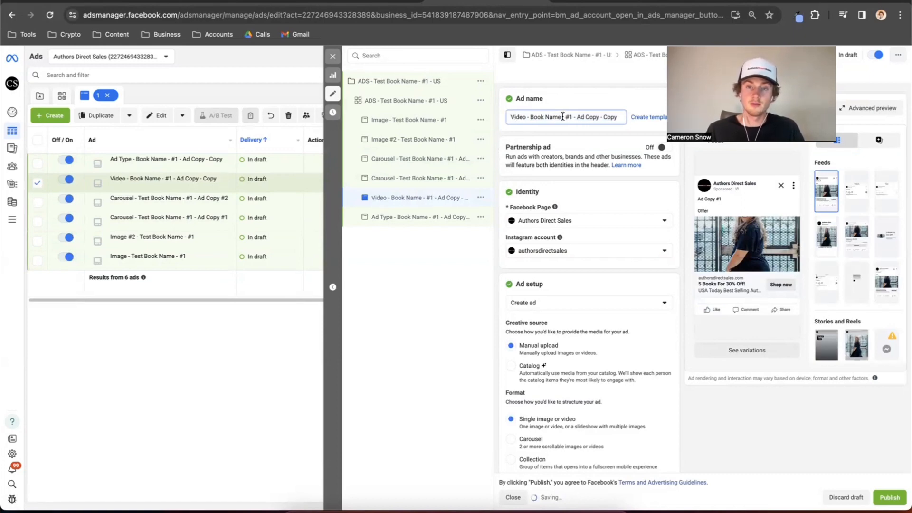
left_click(530, 118)
type("Test")
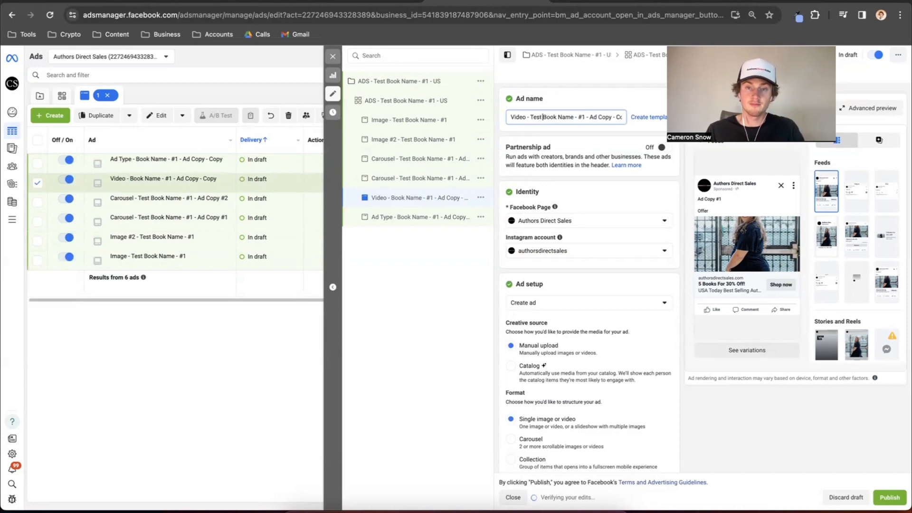
left_click_drag(589, 117, 648, 118)
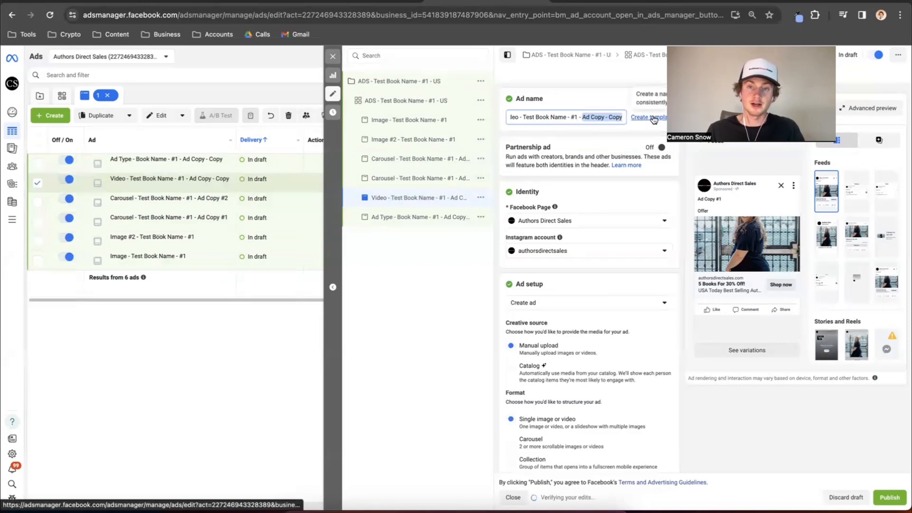
type("Ad Copy")
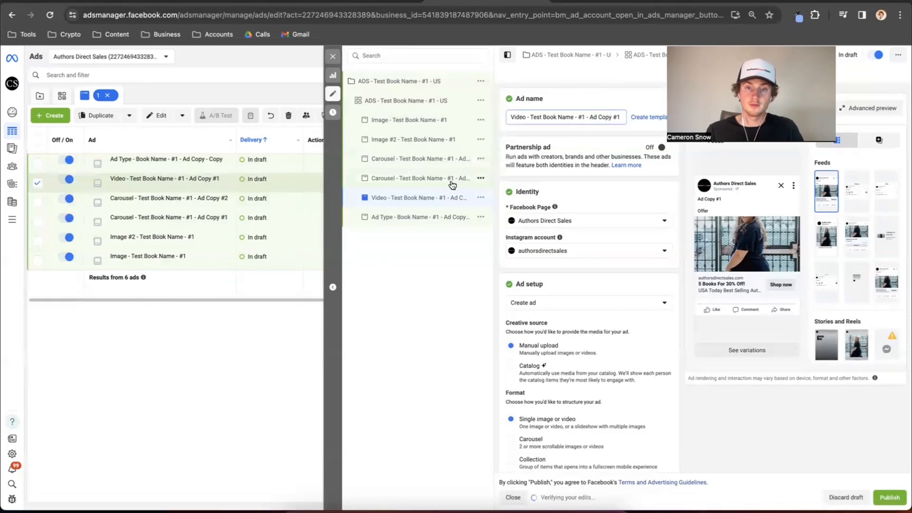
Reuse the video ad's name for the sixth ad and change its ending to "Ad Copy #2".
double_click(433, 217)
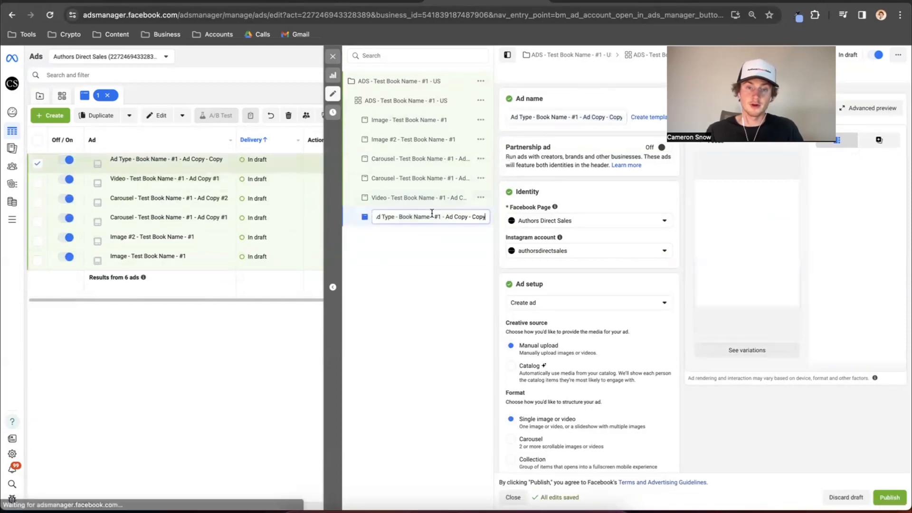
left_click(547, 115)
key("super+v")
key("super+a")
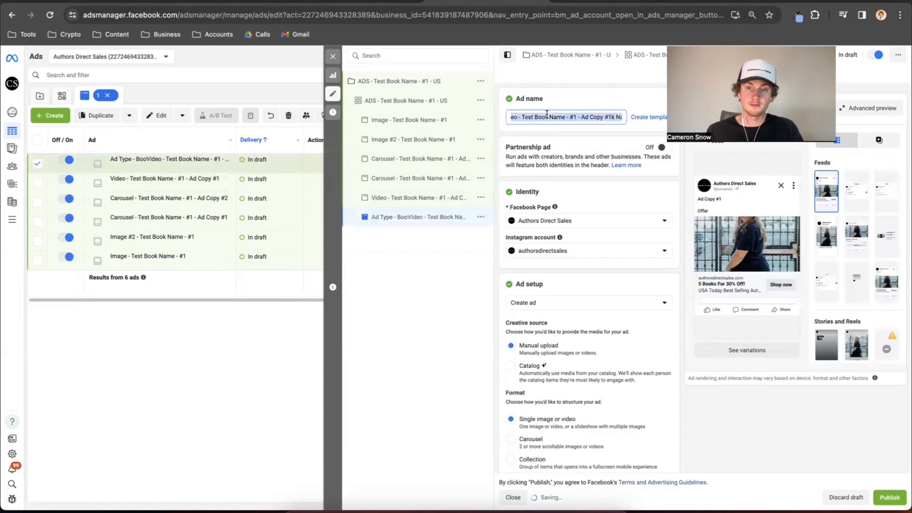
key("super+v")
key("BackSpace")
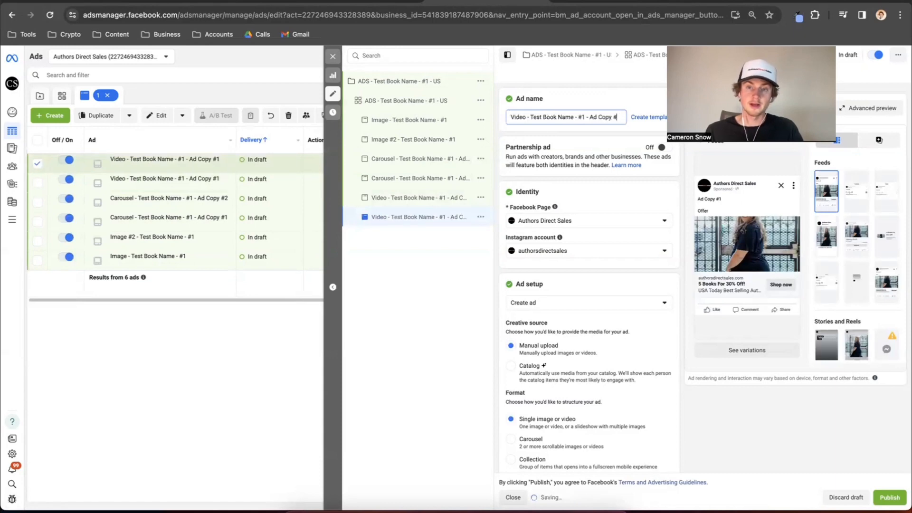
type("2")
left_click(589, 87)
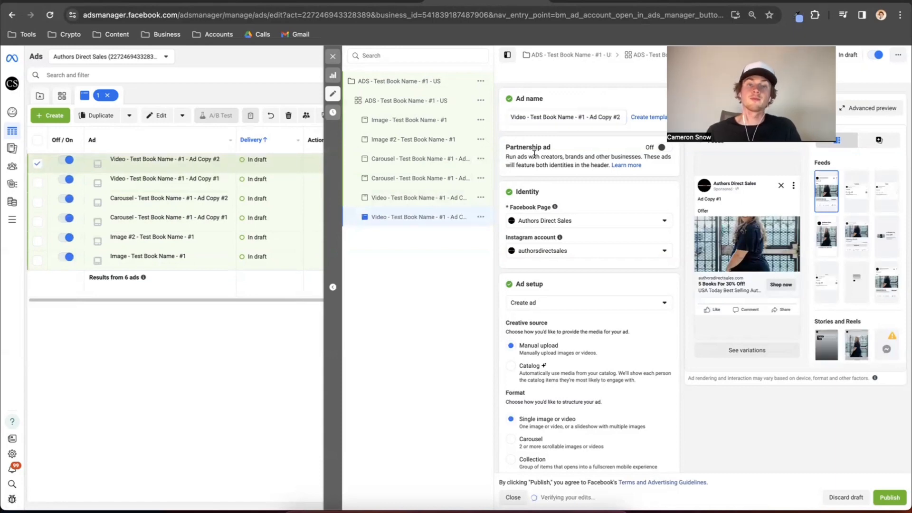
Add the yellow 1080 × 1080 moon book cover from the account images as media for the "Image - Test Book Name - #1" ad.
left_click(430, 121)
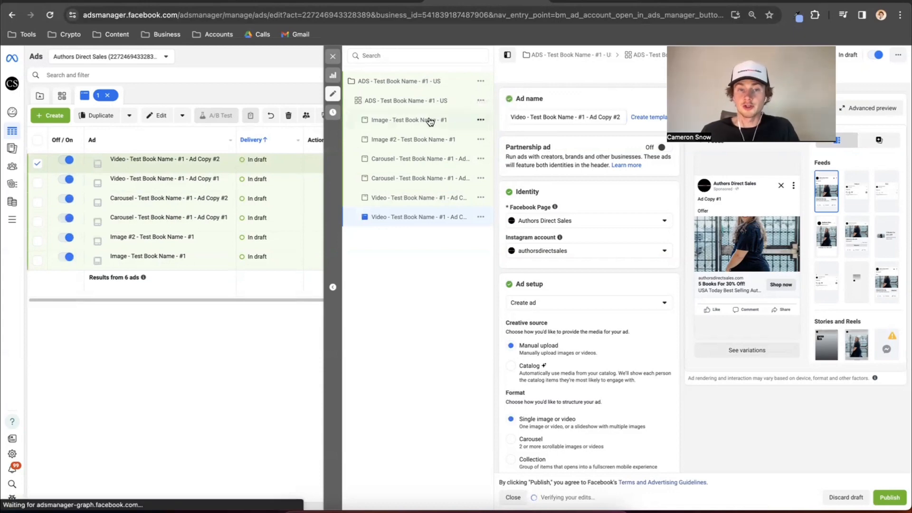
scroll(608, 203, "down", 6)
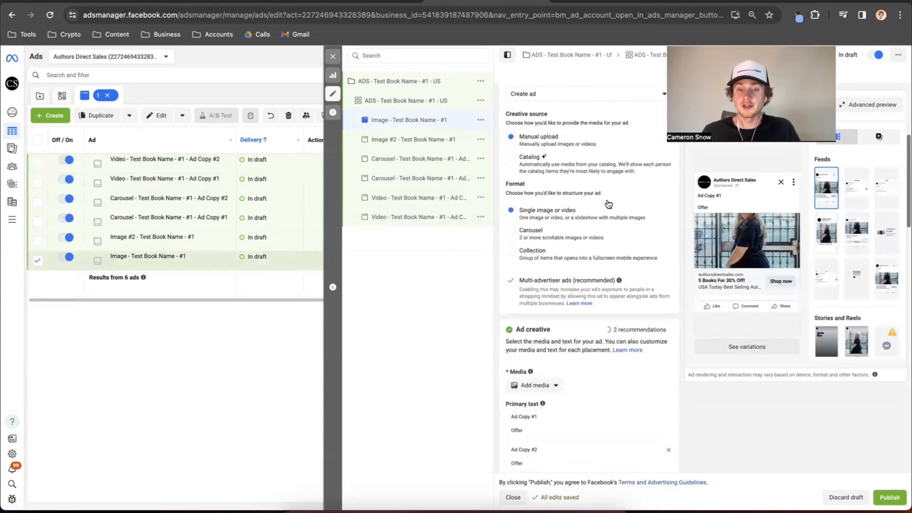
left_click(537, 240)
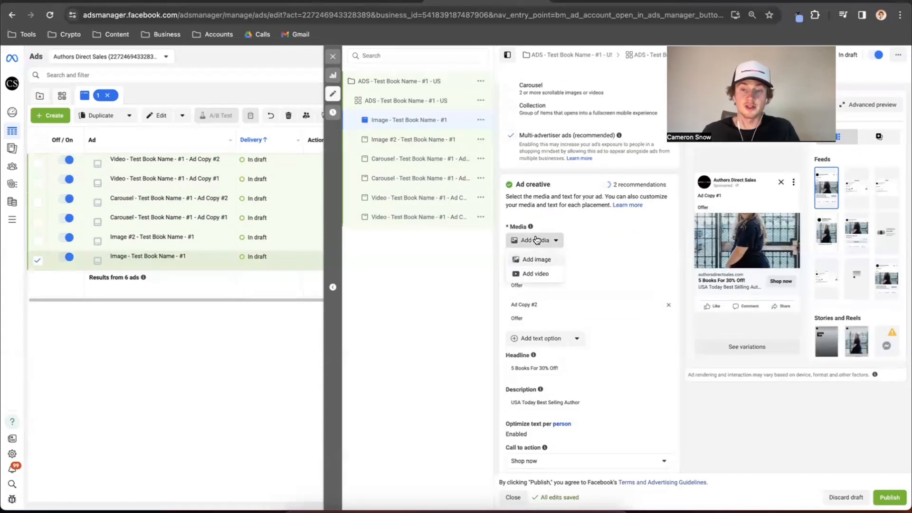
left_click(528, 259)
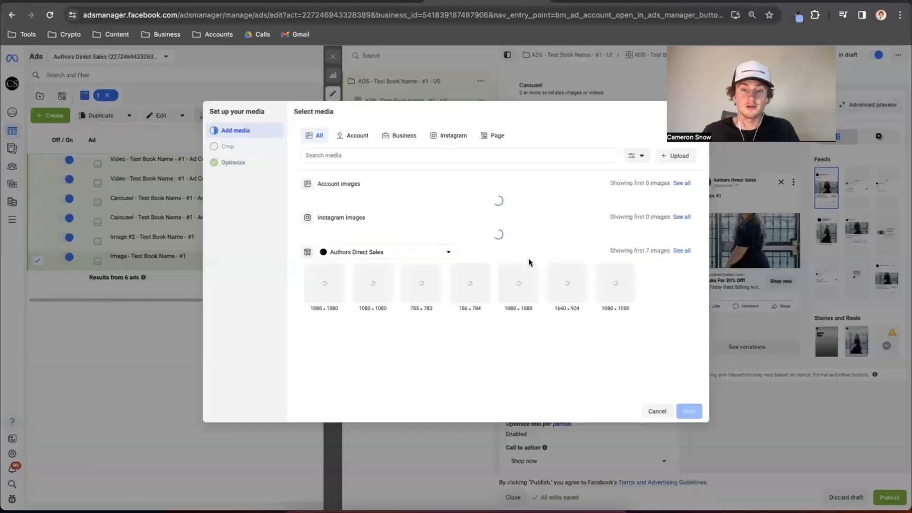
left_click(681, 183)
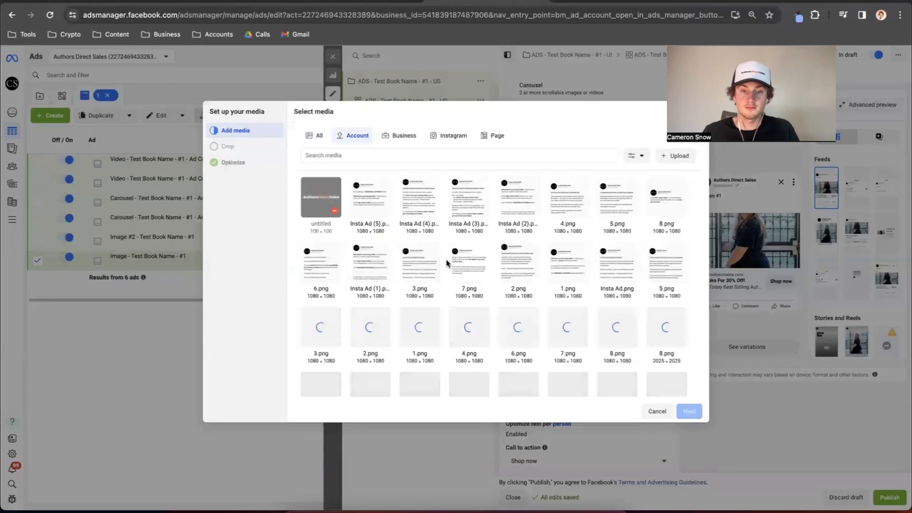
scroll(446, 260, "down", 3)
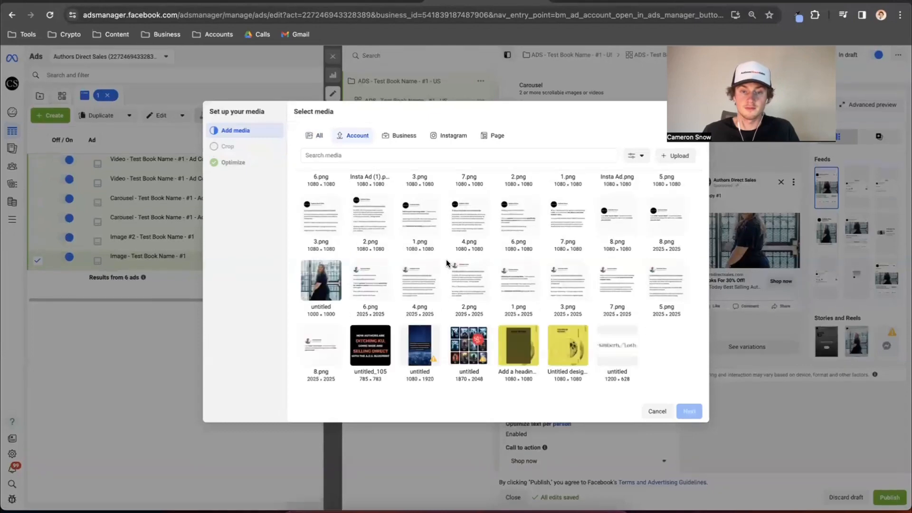
left_click(568, 346)
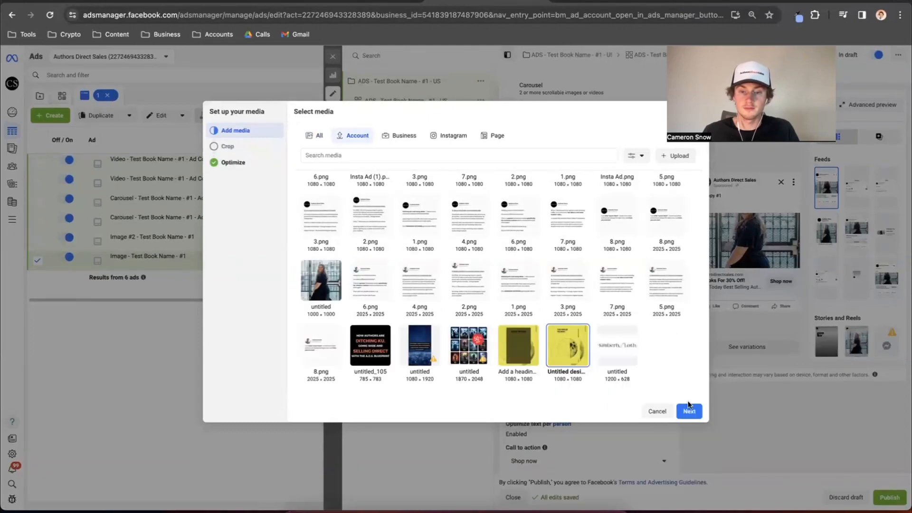
left_click(689, 411)
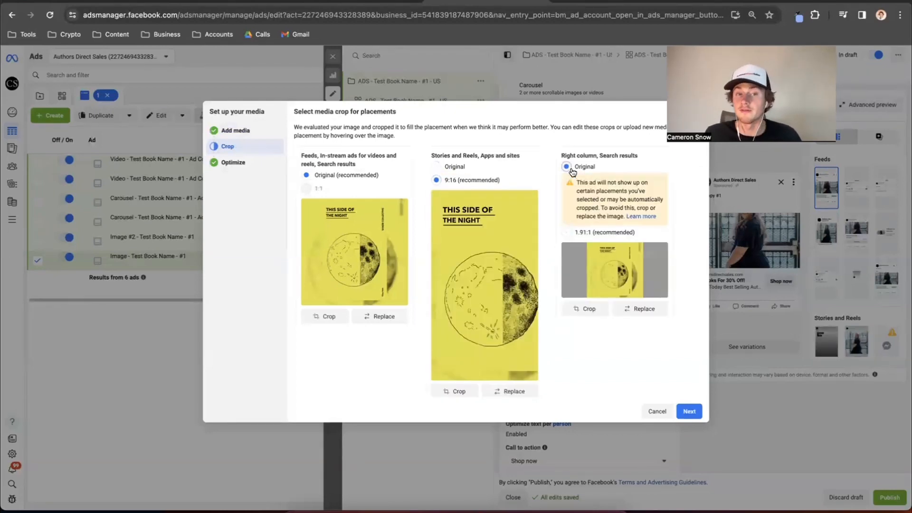
Shift the 9:16 crop for Stories and Reels so the cover's title, moon and side text all fit inside the frame.
left_click(451, 389)
mouse_move(420, 238)
left_mouse_down()
mouse_move(433, 236)
mouse_move(401, 235)
mouse_move(421, 235)
left_mouse_up()
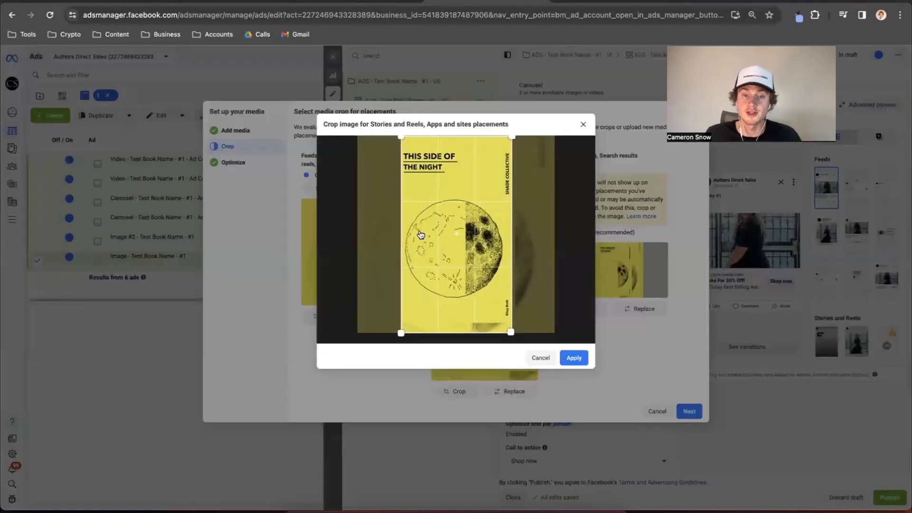
left_click(571, 355)
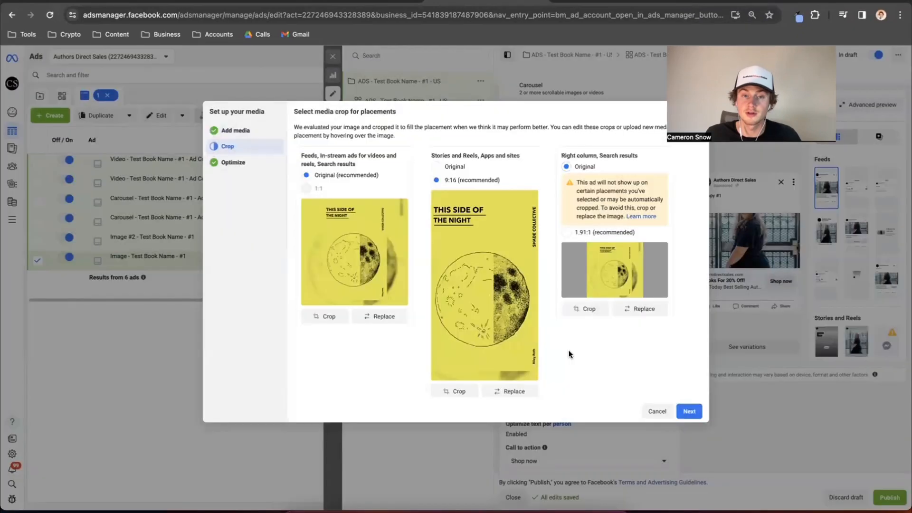
Review and accept the Advantage+ creative optimizations for the first image ad, and switch to the "Image #2" ad.
left_click(248, 164)
scroll(536, 209, "down", 4)
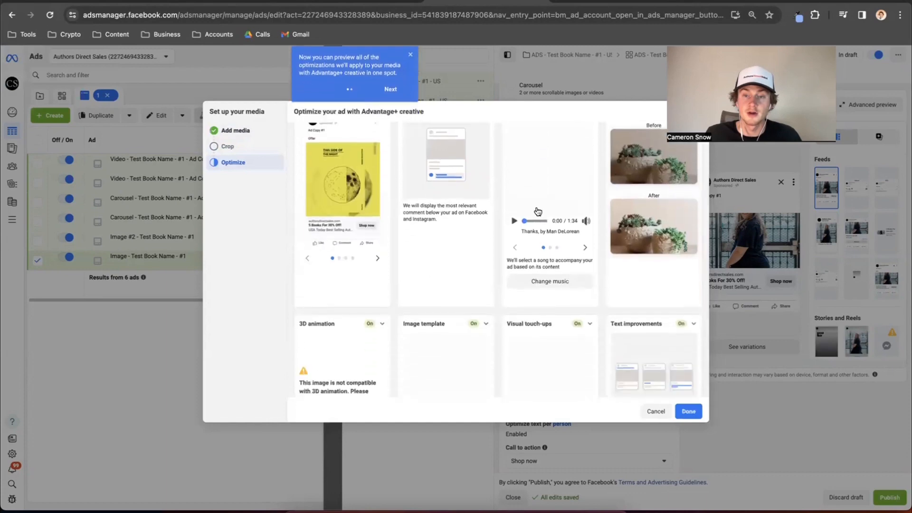
scroll(601, 253, "up", 1)
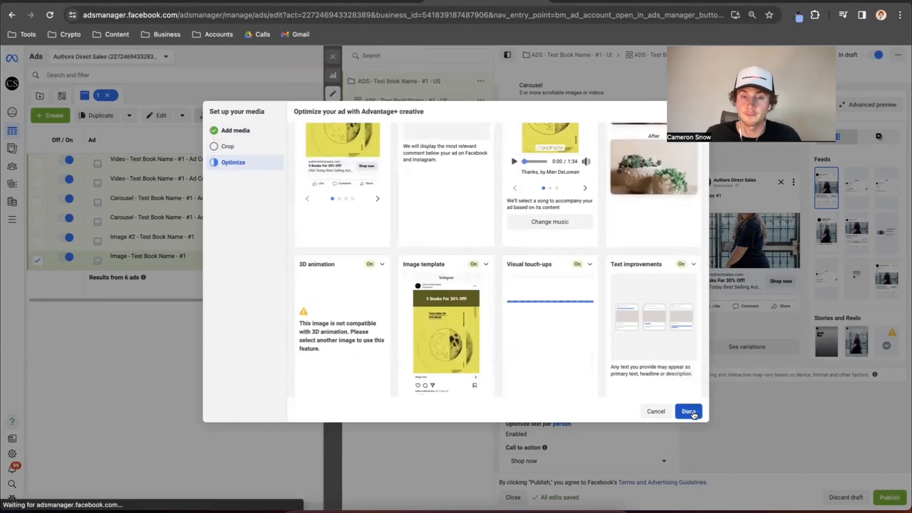
left_click(689, 411)
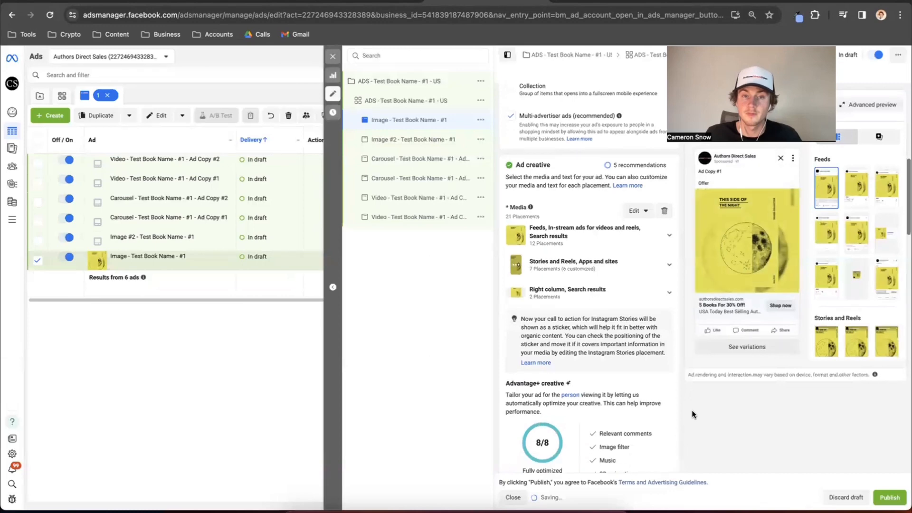
left_click(432, 143)
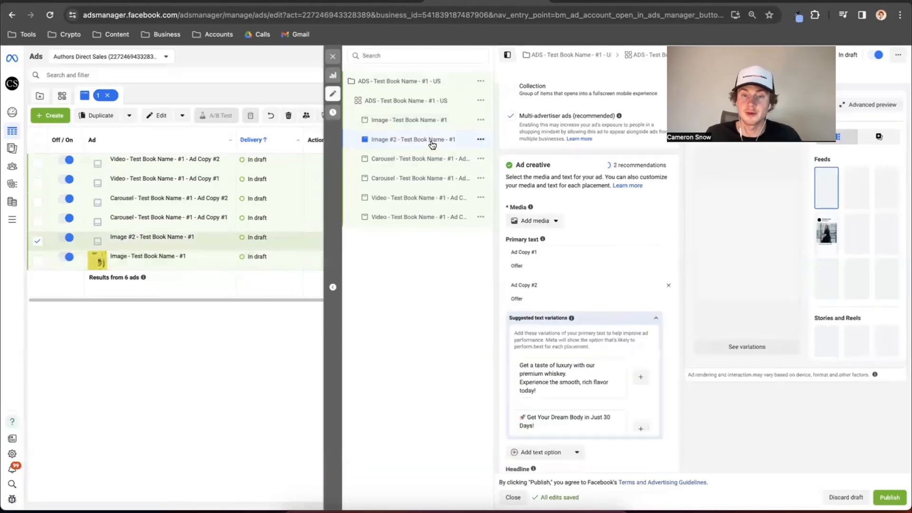
left_click(532, 222)
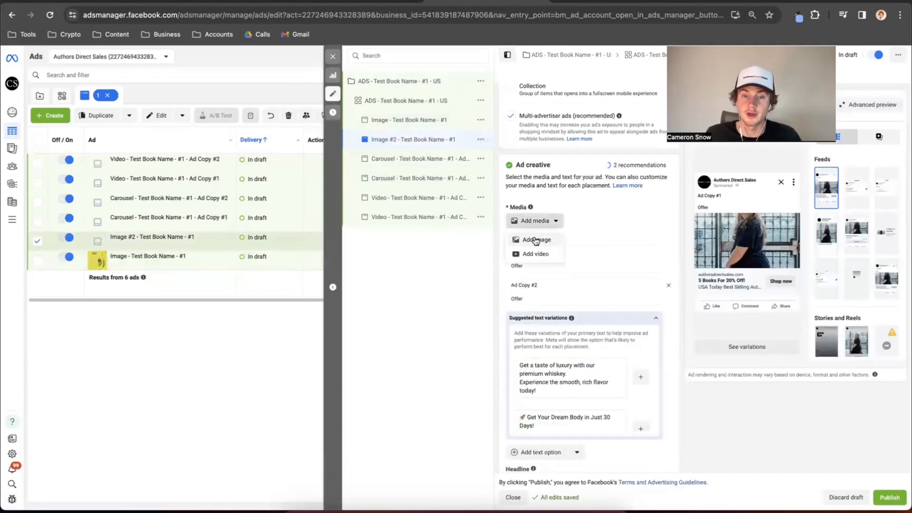
left_click(535, 240)
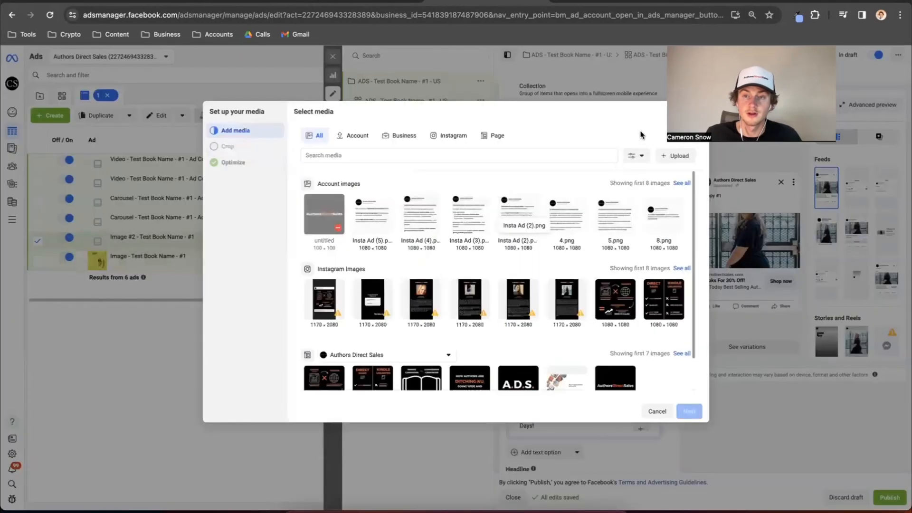
left_click(698, 111)
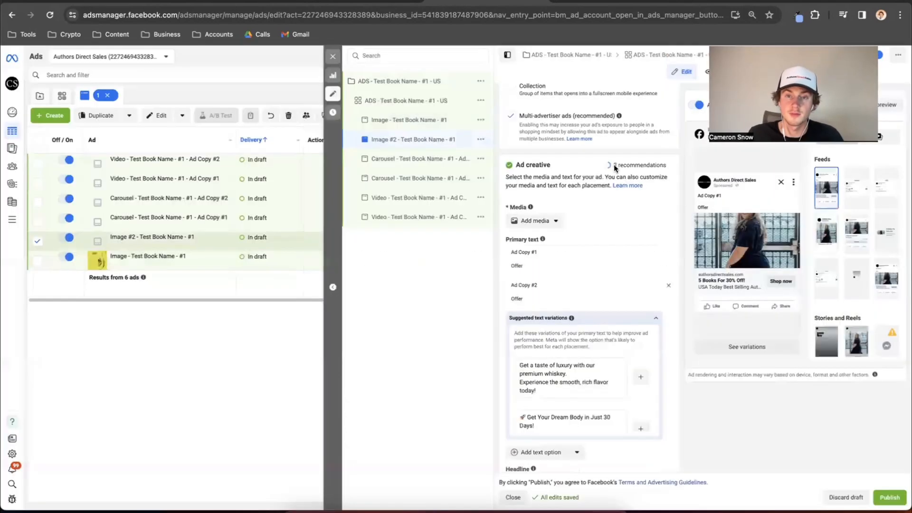
Add the "BEST BOOK" account image to the "Image #2" ad, keeping the recommended crops and all Advantage+ optimizations.
left_click(536, 224)
left_click(531, 240)
left_click(534, 238)
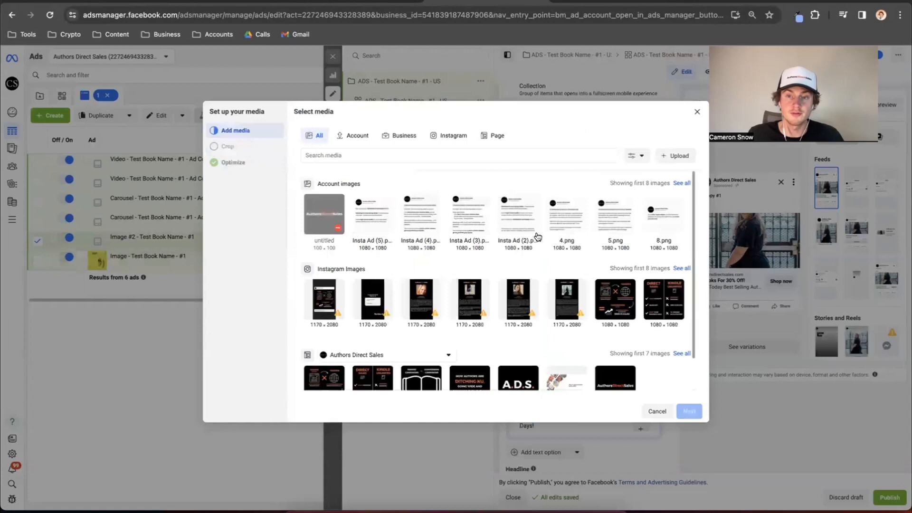
left_click(689, 410)
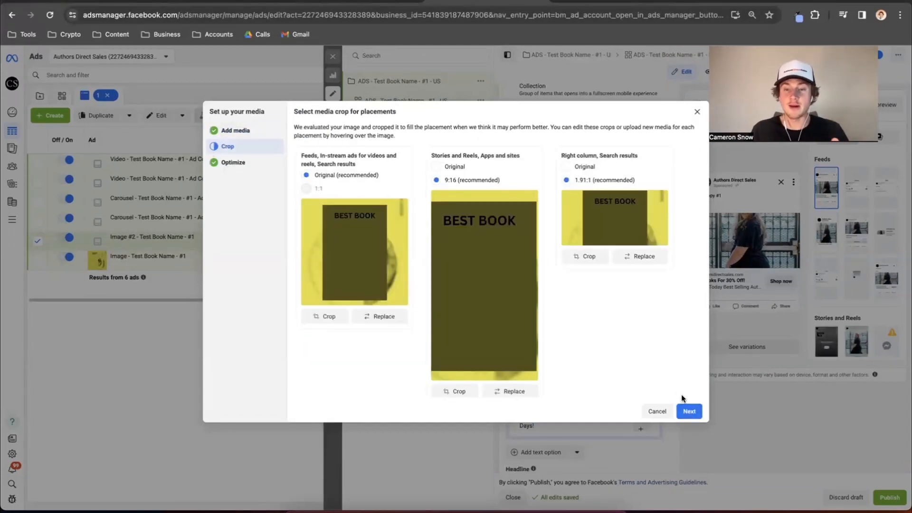
left_click(689, 411)
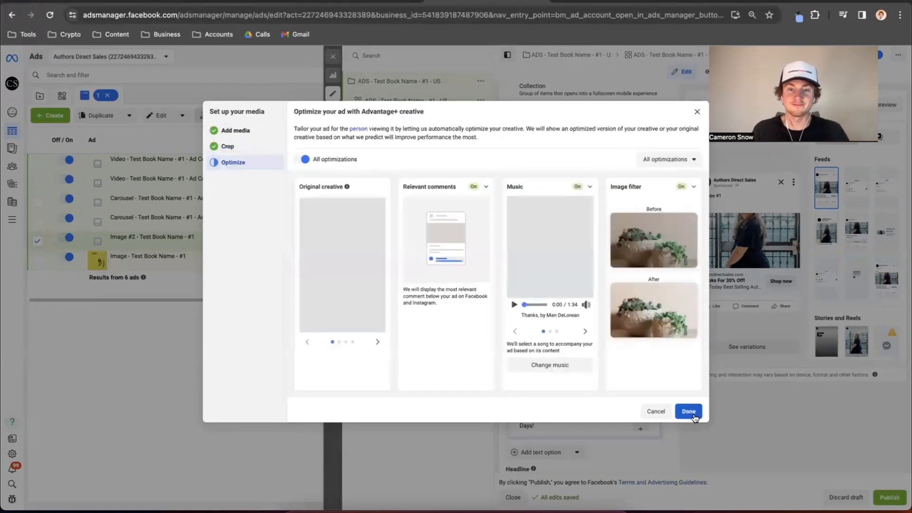
left_click(690, 412)
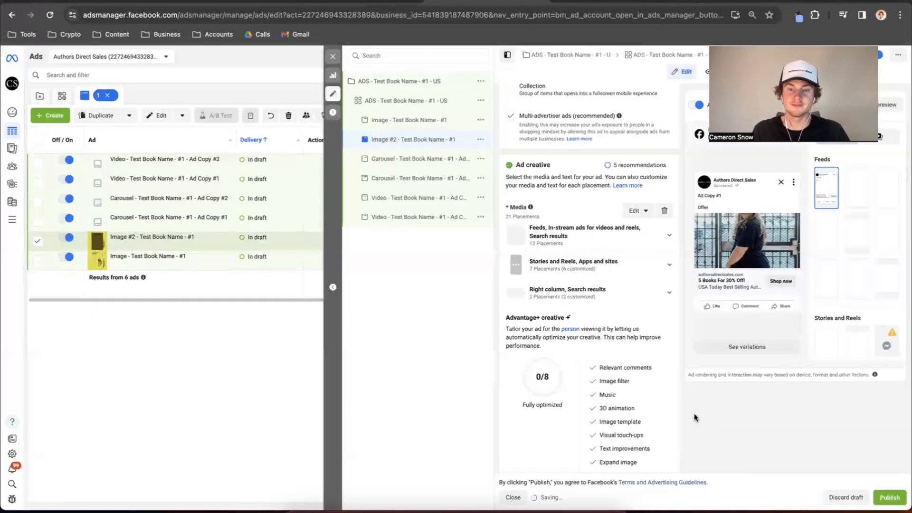
Change the format of the "Carousel - Test Book Name - #1 - Ad Copy #1" ad to Carousel and go to its carousel cards.
left_click(393, 161)
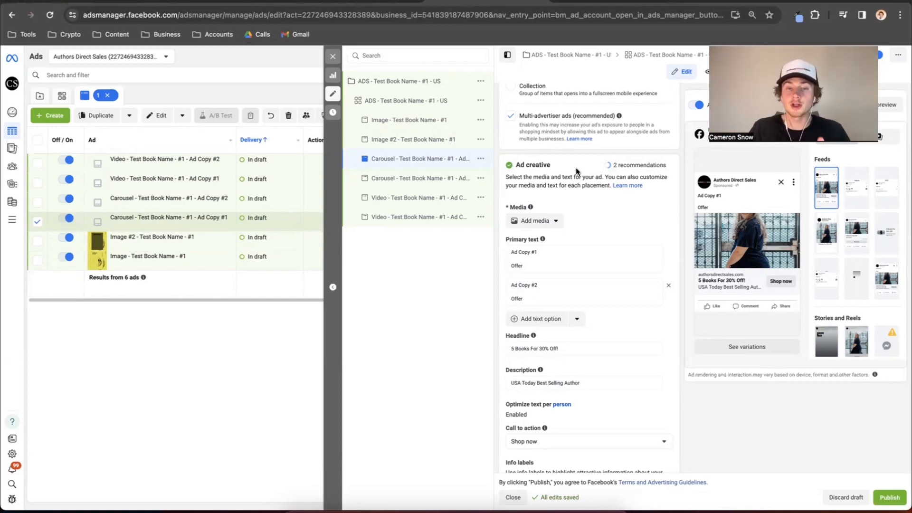
scroll(576, 168, "up", 3)
scroll(576, 168, "up", 1)
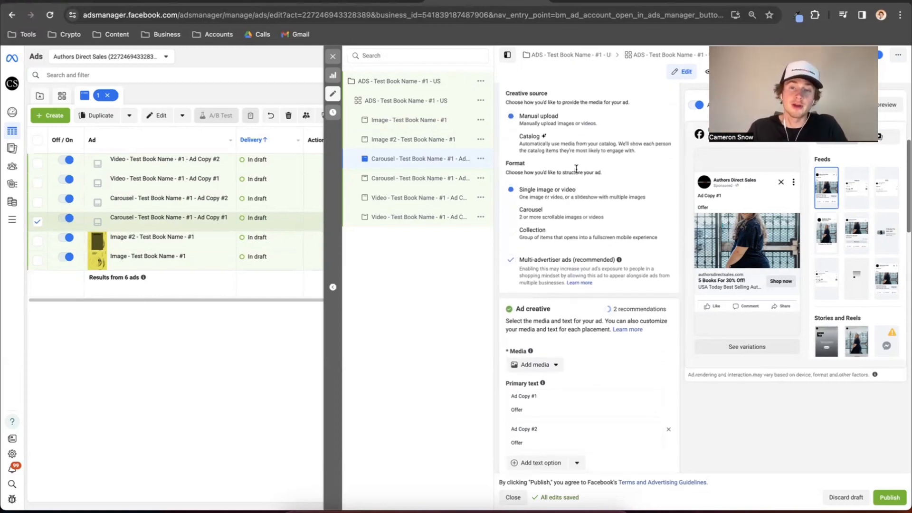
left_click(512, 210)
scroll(513, 215, "down", 5)
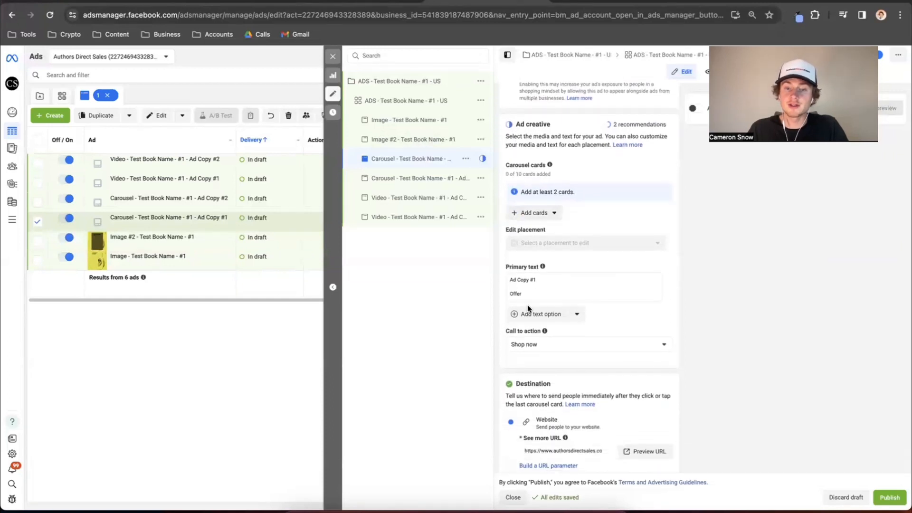
Add a second primary text option to the carousel ad, reading "Ad Copy #2" with "Offer" below it.
left_click(536, 314)
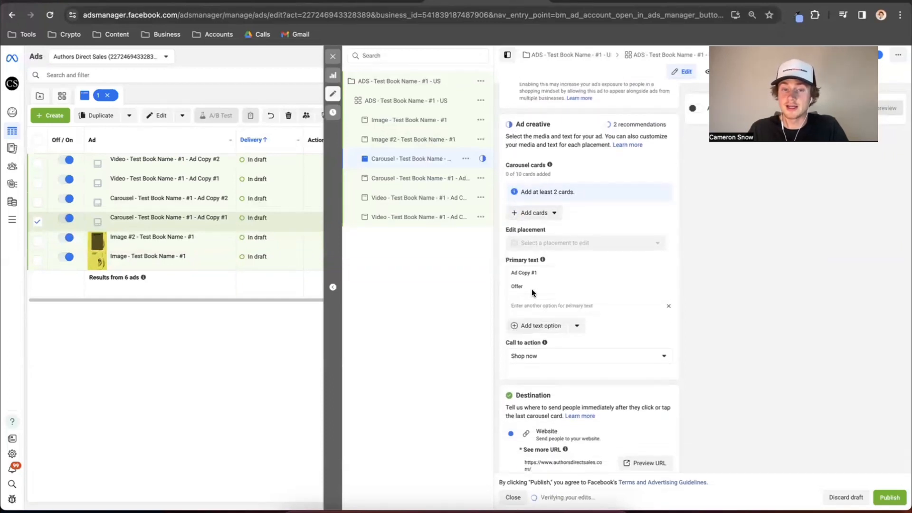
left_click(532, 289)
left_click_drag(527, 288, 506, 266)
key("ctrl+c")
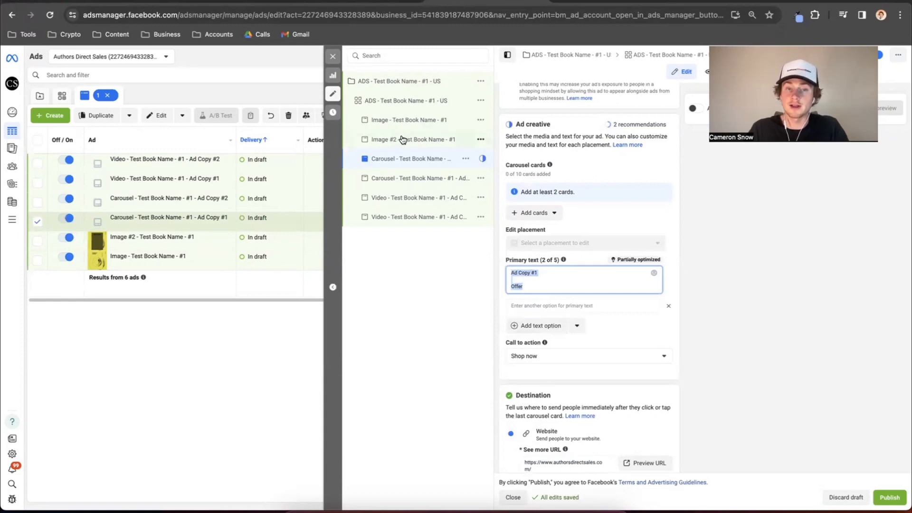
left_click(520, 304)
key("ctrl+v")
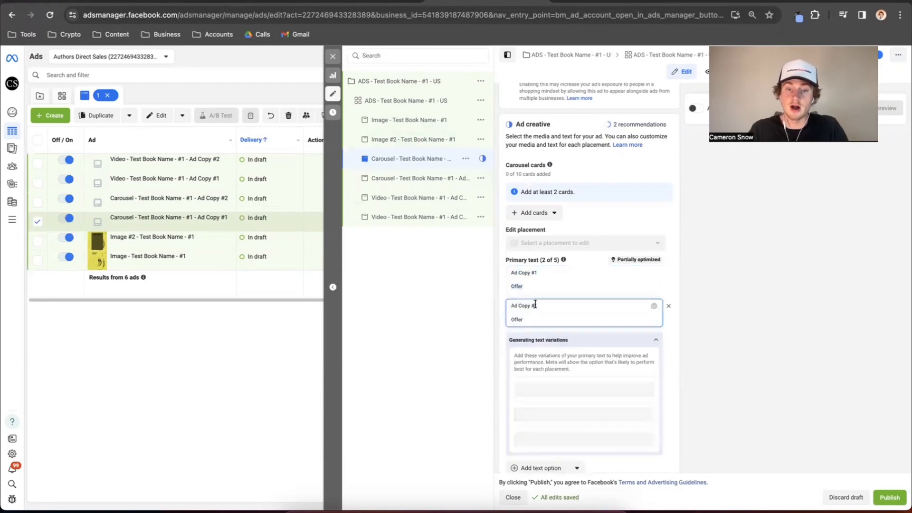
key("BackSpace")
type("2")
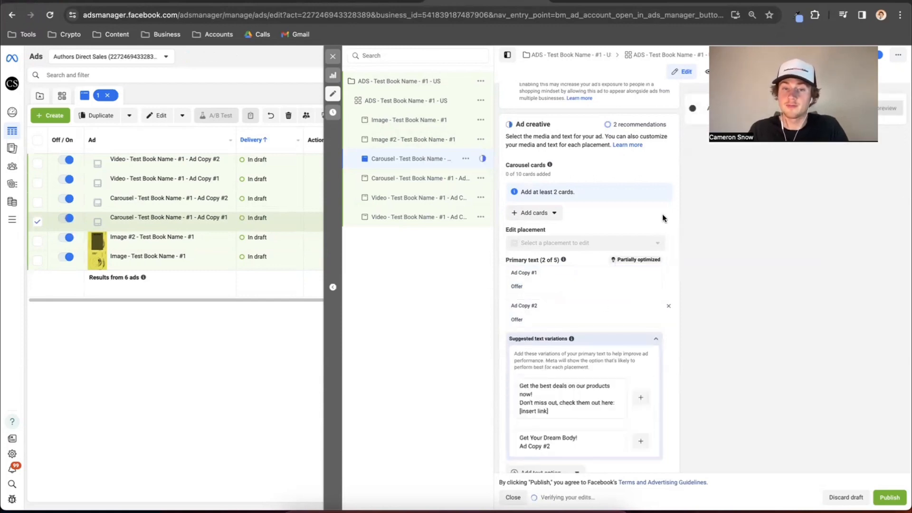
left_click(546, 217)
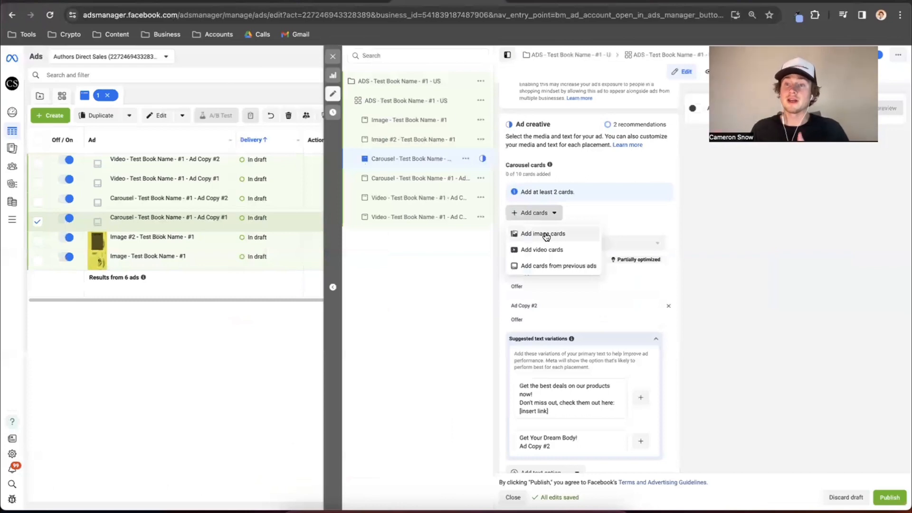
left_click(546, 235)
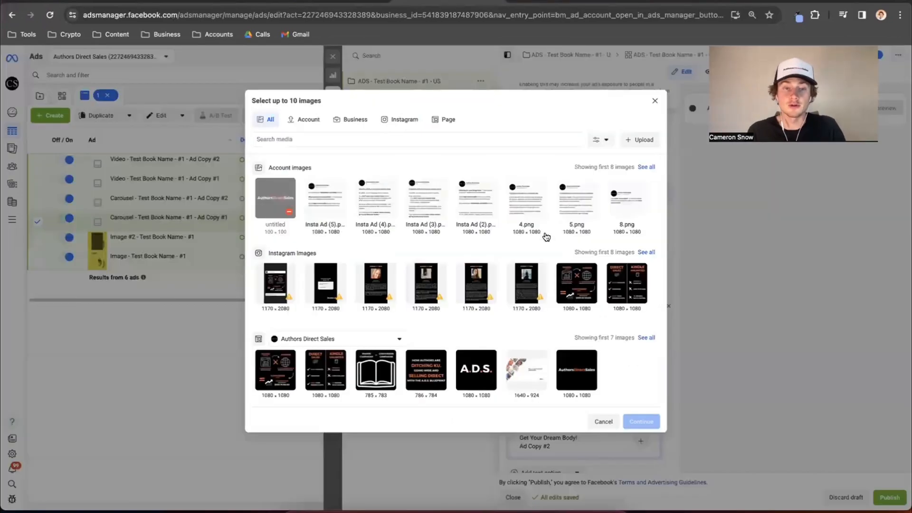
left_click(655, 101)
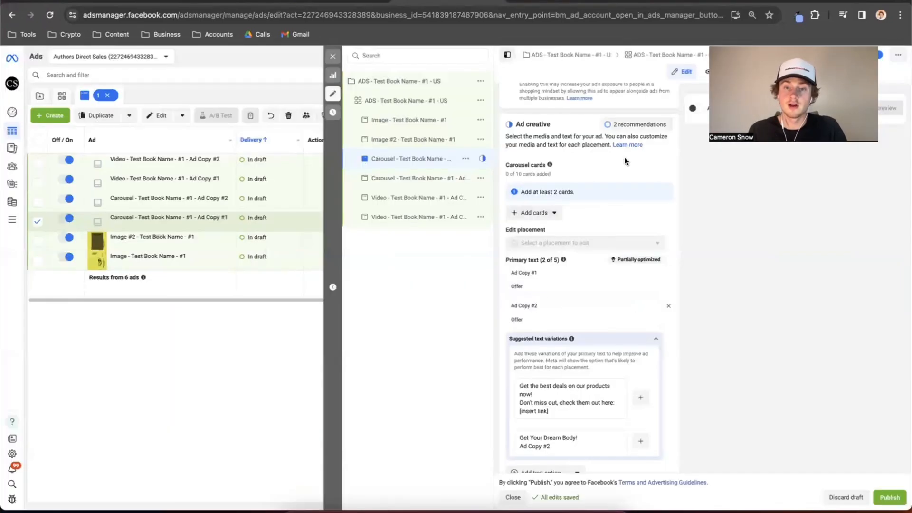
Upload 1.png through 9.png from the "Add a heading" folder as images for the carousel's cards.
left_click(537, 219)
left_click(547, 233)
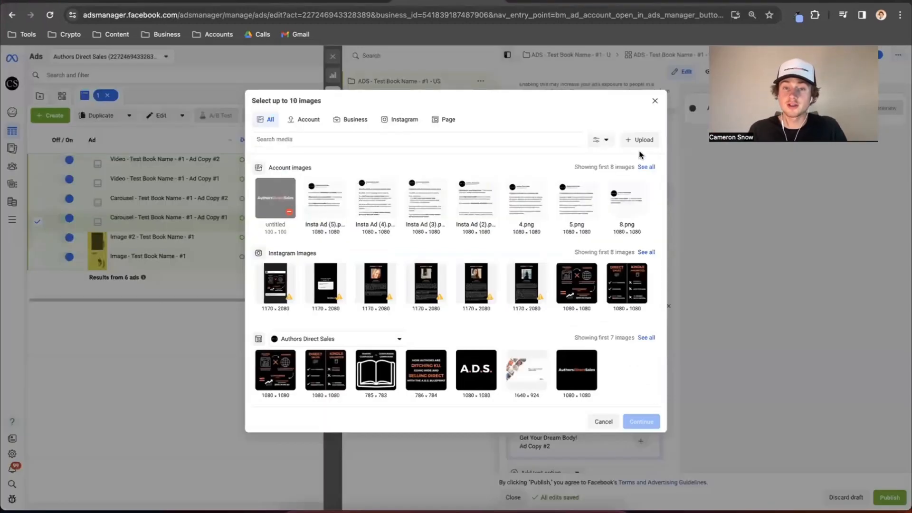
left_click(642, 141)
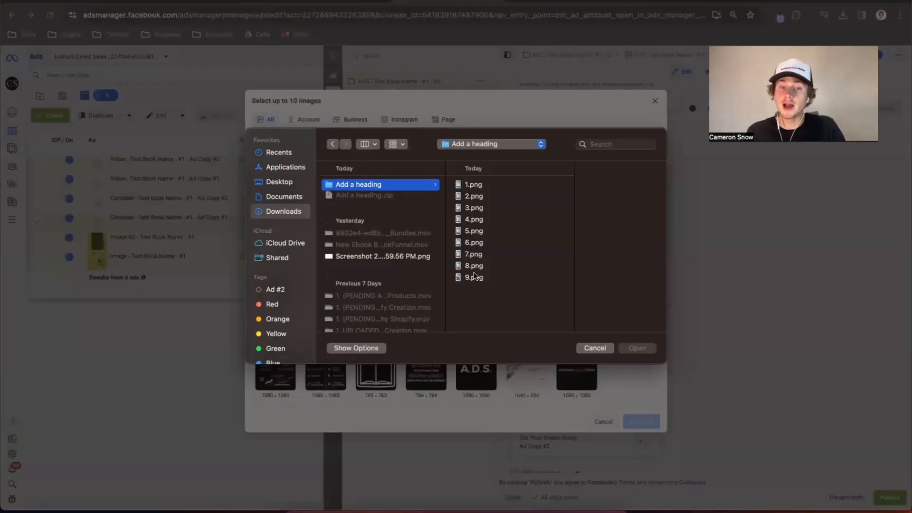
left_click(475, 184)
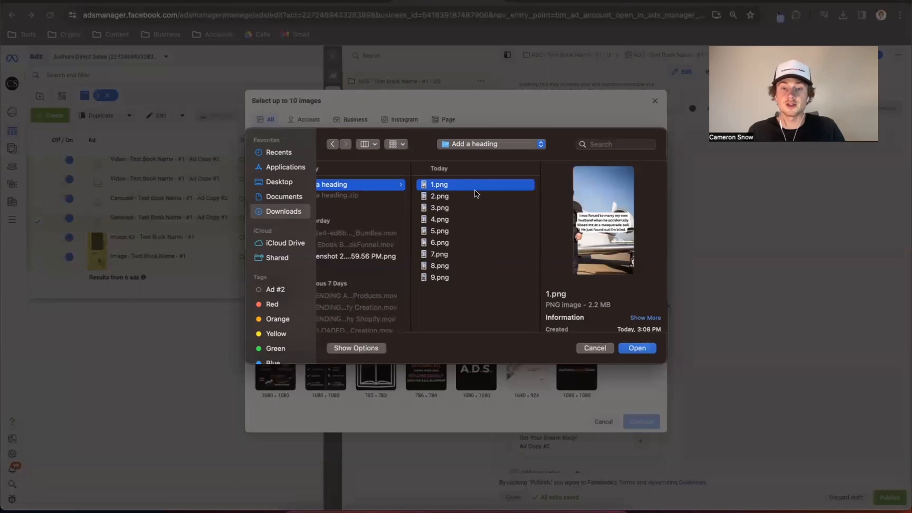
left_click(462, 275, "shift")
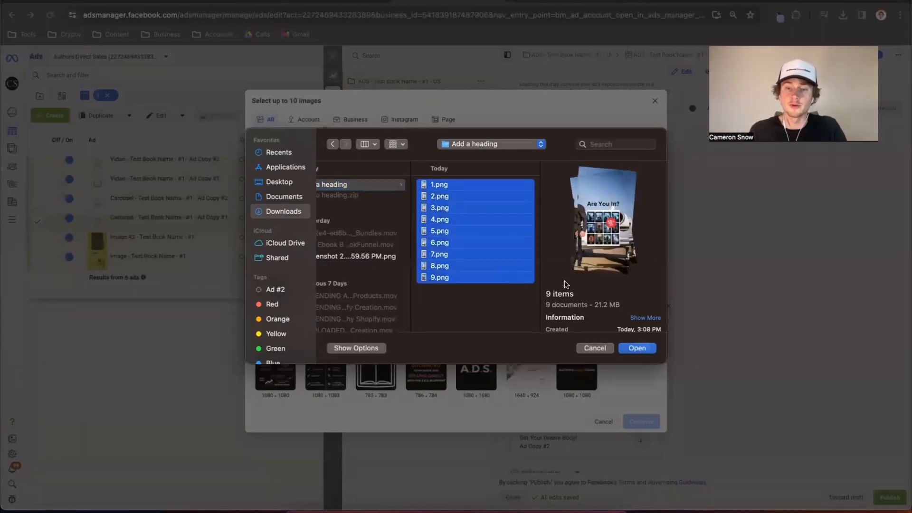
left_click(638, 349)
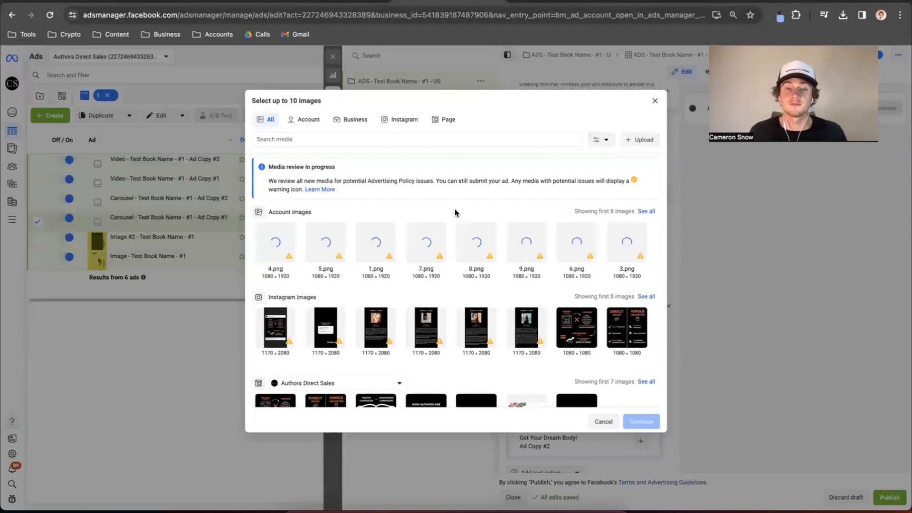
Add the uploaded 1080 × 1920 account images 1.png through 9.png to the carousel as cards in numerical order.
left_click(647, 212)
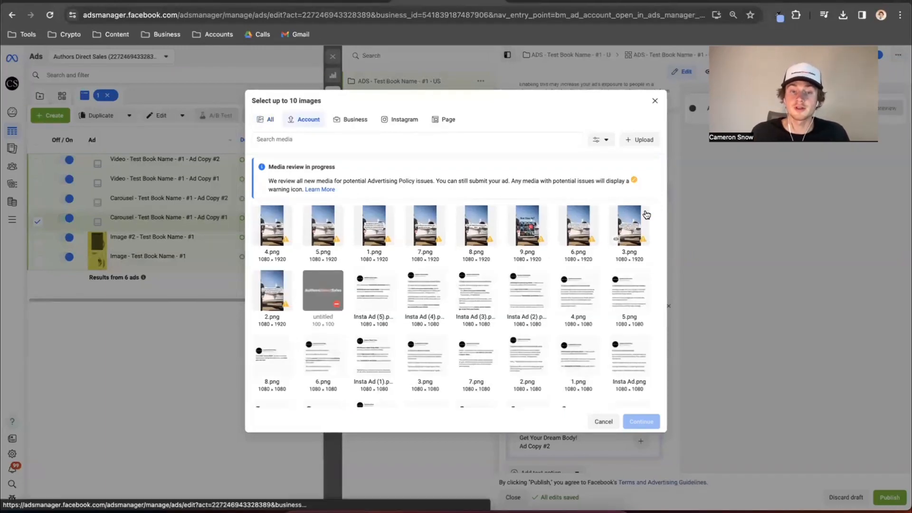
left_click(371, 221)
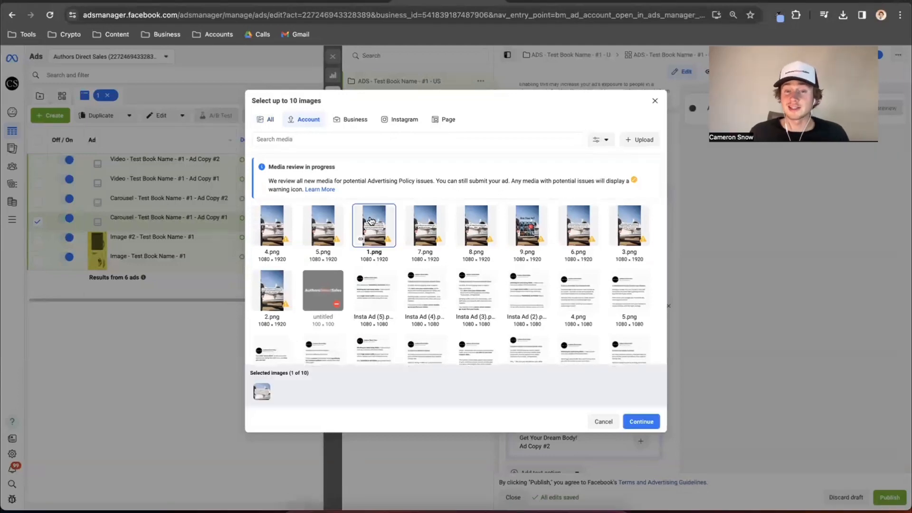
left_click(275, 285)
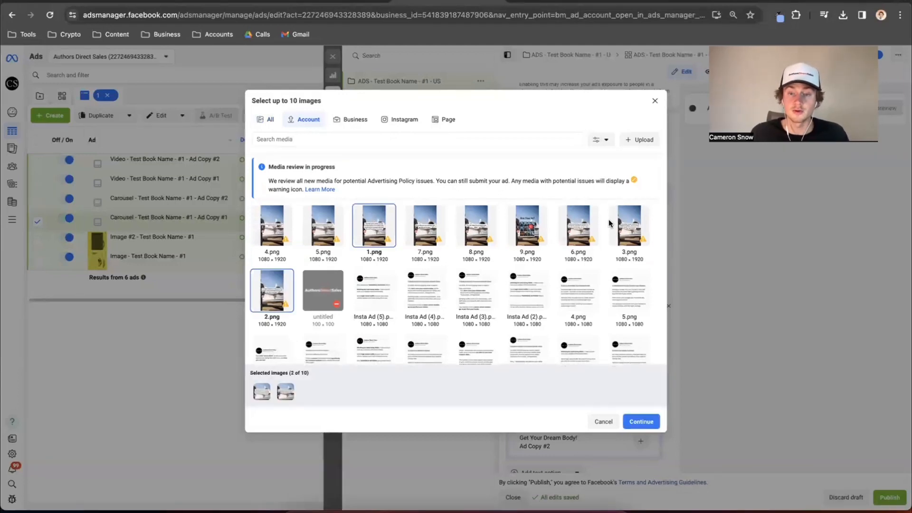
left_click(629, 223)
left_click(273, 224)
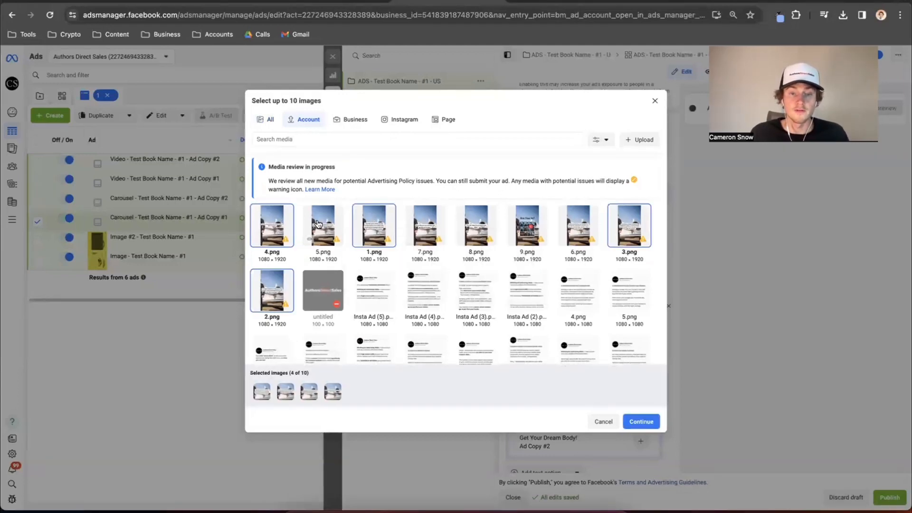
left_click(319, 225)
left_click(567, 221)
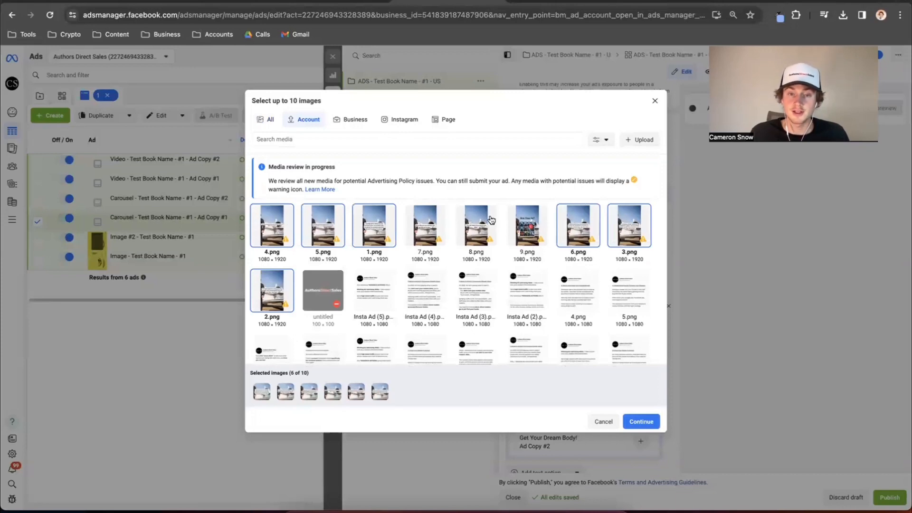
left_click(431, 221)
left_click(467, 220)
left_click(527, 219)
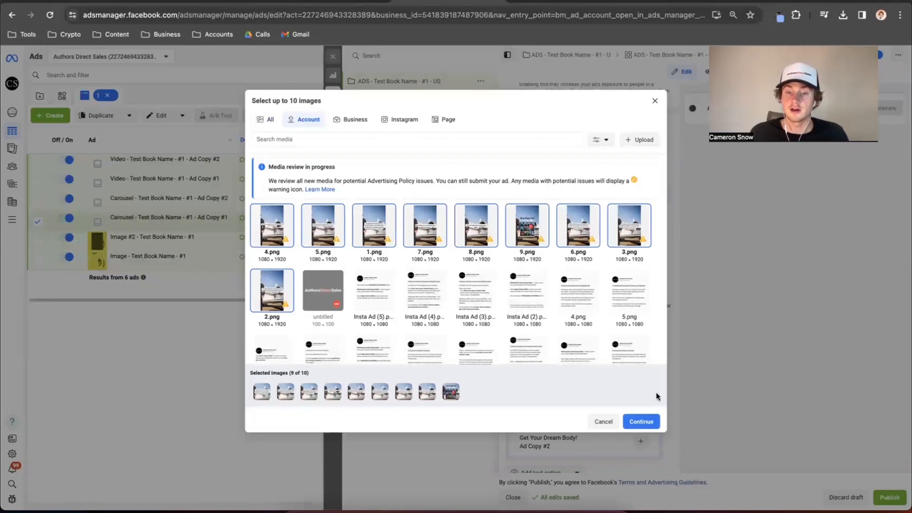
left_click(641, 421)
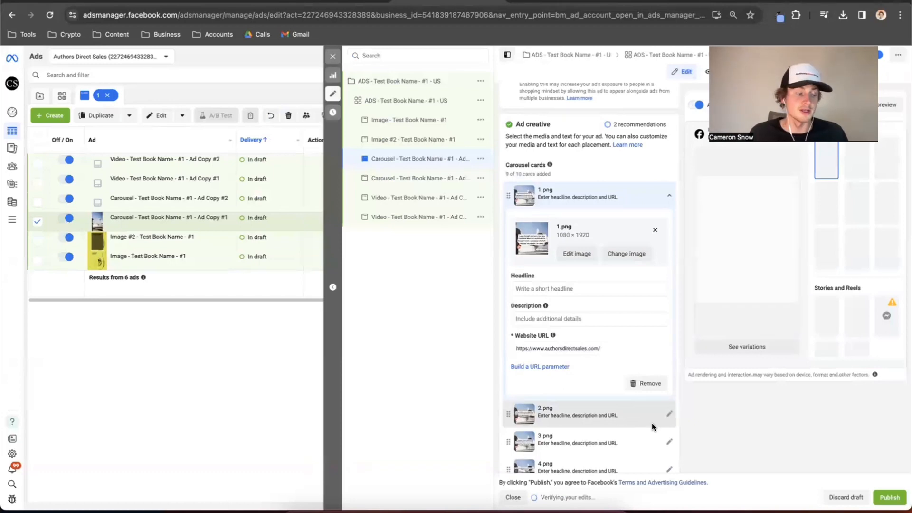
Give the 1.png card the headline "5 Books For 50% Off!" and apply it to all carousel cards.
left_click(599, 288)
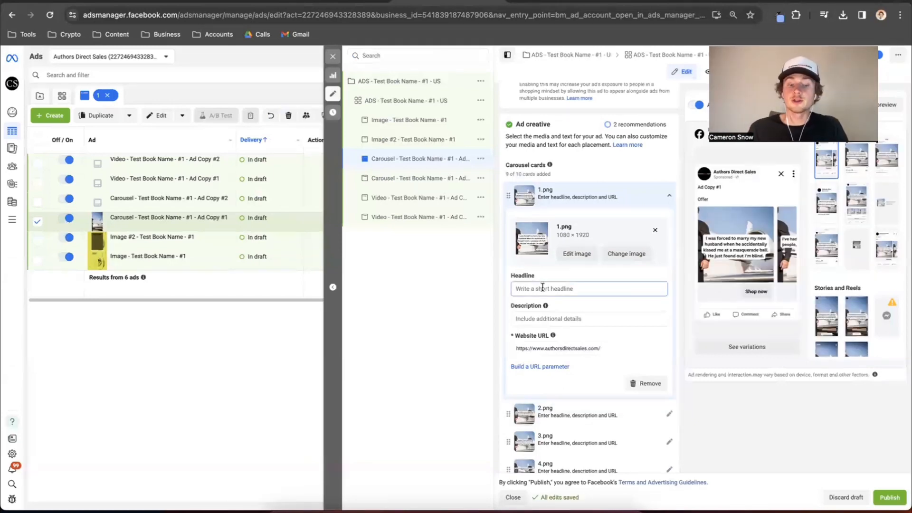
type("5")
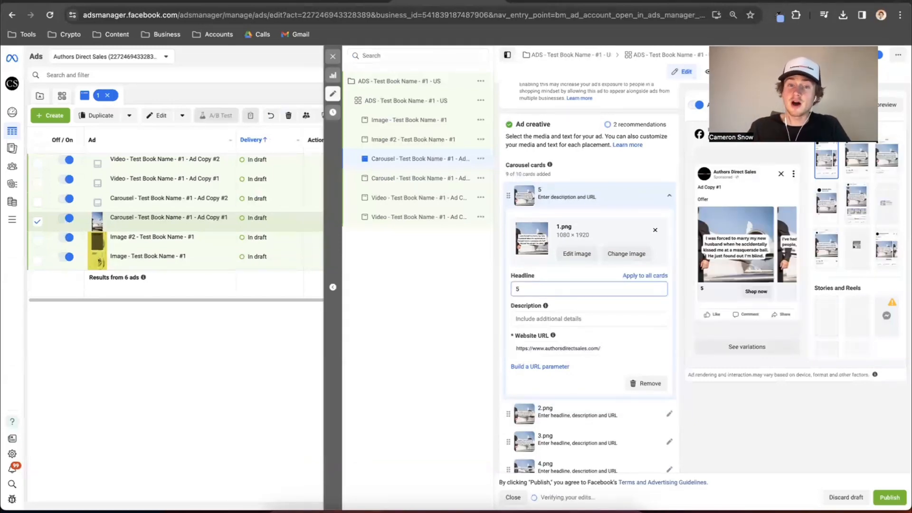
type("Books")
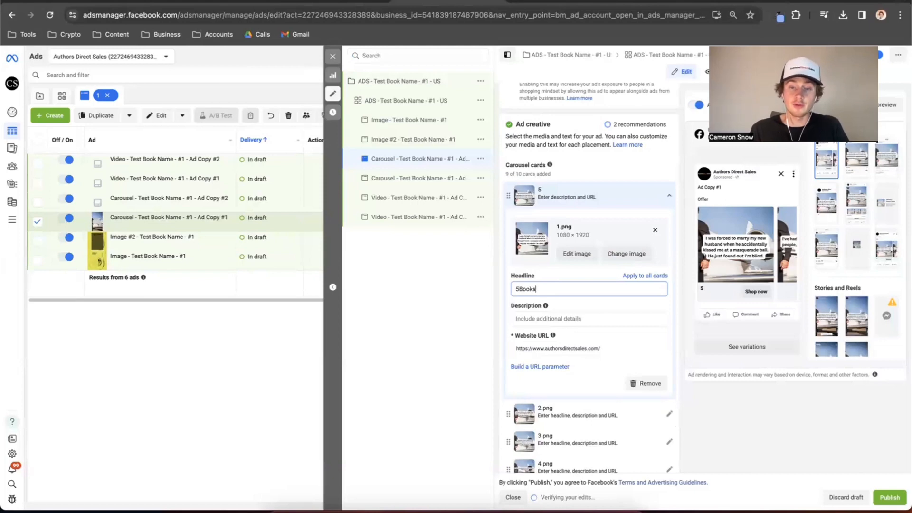
key("BackSpace")
key("BackSpace")
key("BackSpace")
key("BackSpace")
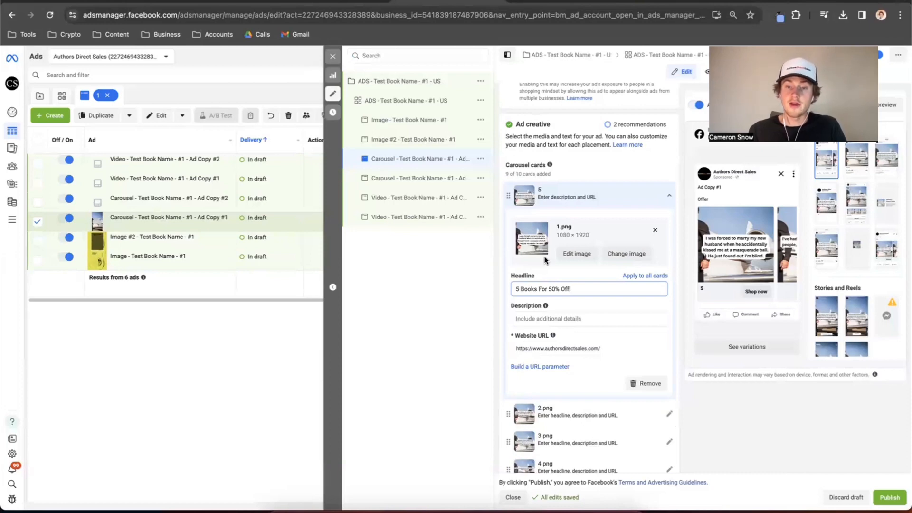
left_click(634, 276)
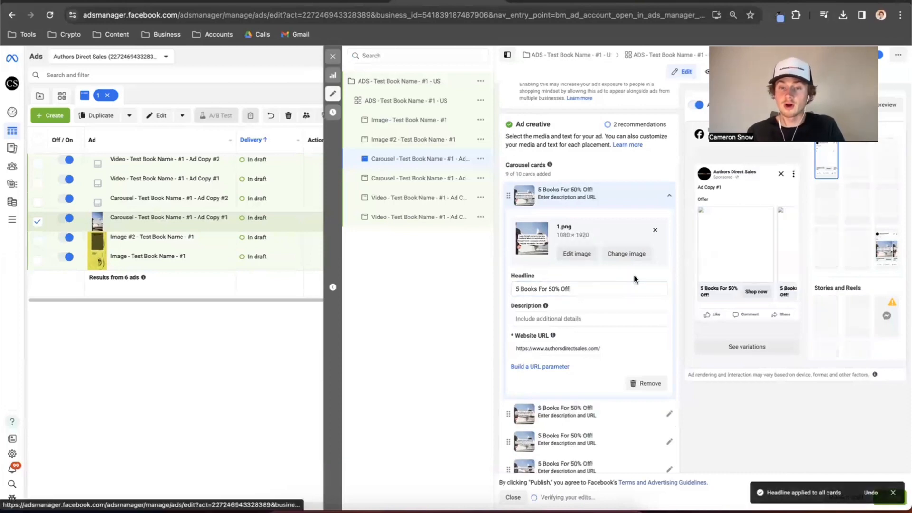
Set the first card's description to "Billionaire Romance Bundle" and apply it to all carousel cards.
scroll(634, 278, "down", 1)
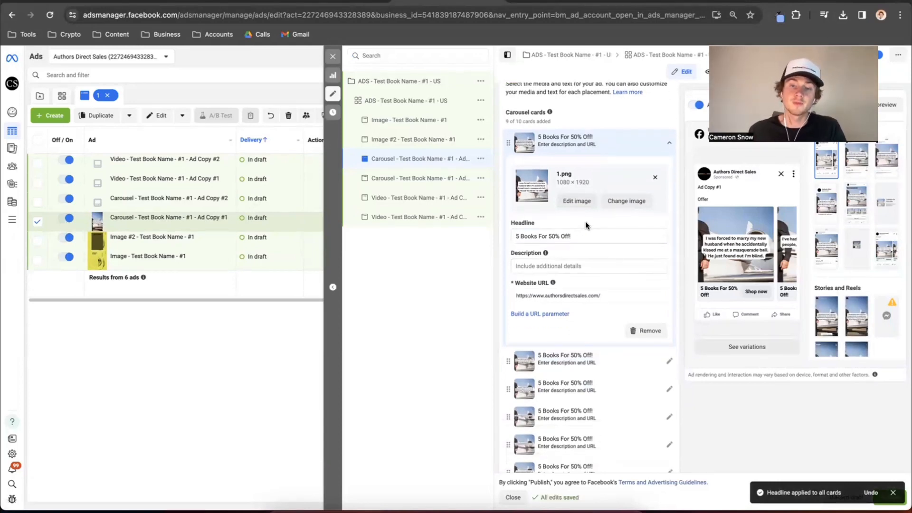
scroll(585, 221, "up", 2)
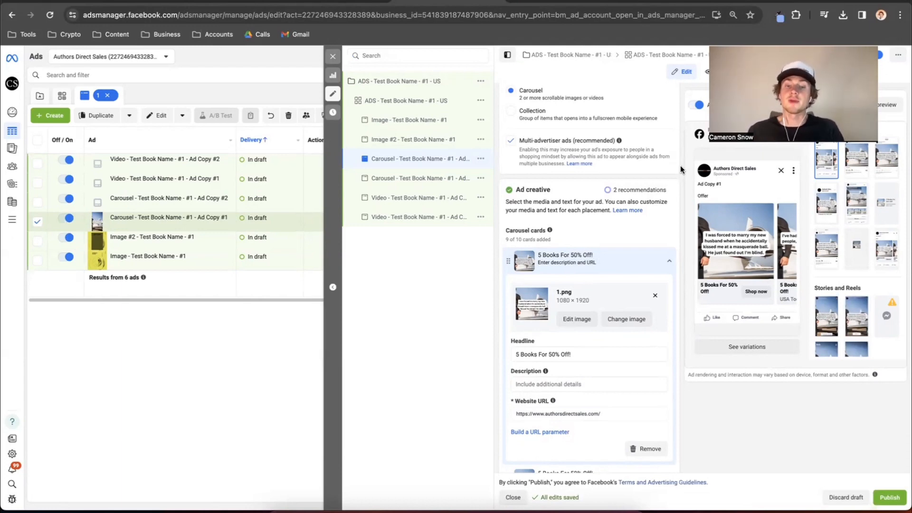
left_click(525, 384)
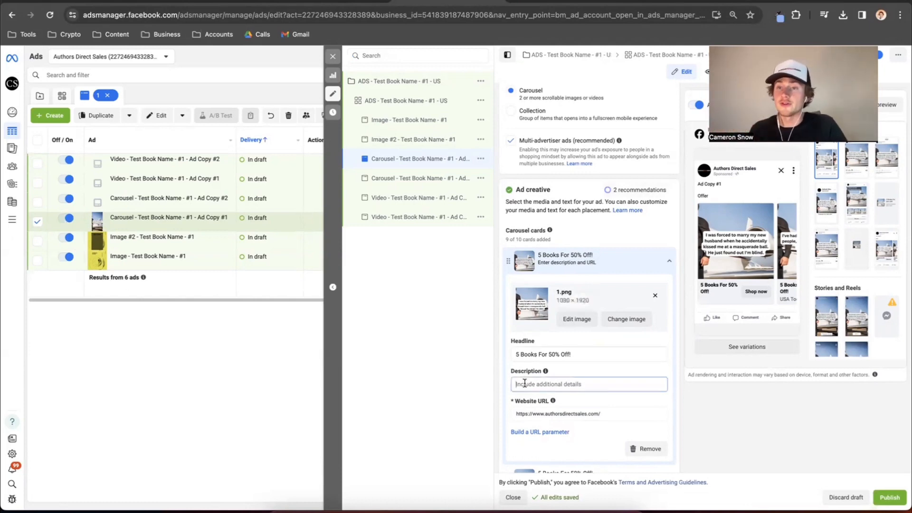
type("B")
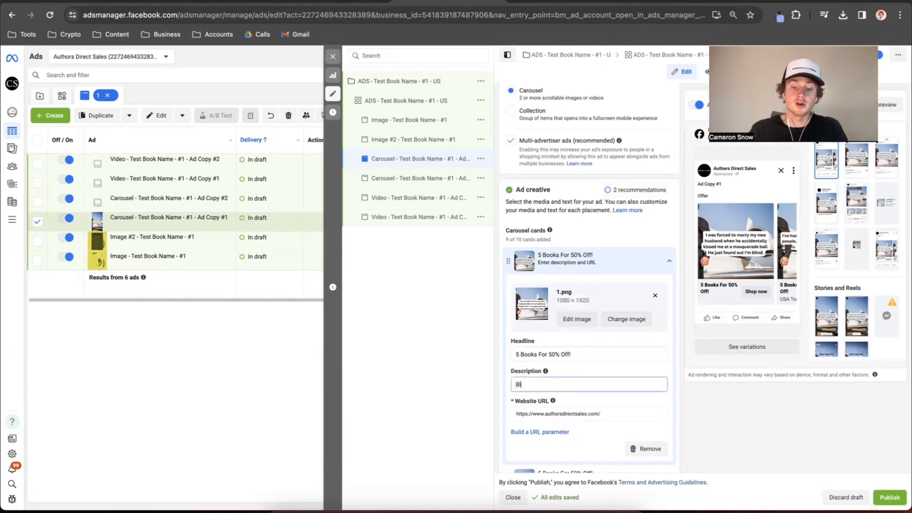
type("illionaire ")
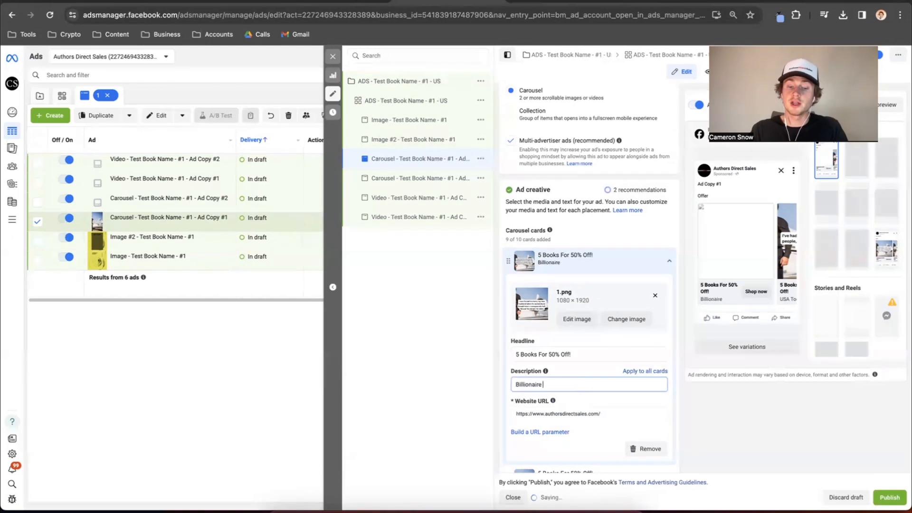
type("Romance Bundle")
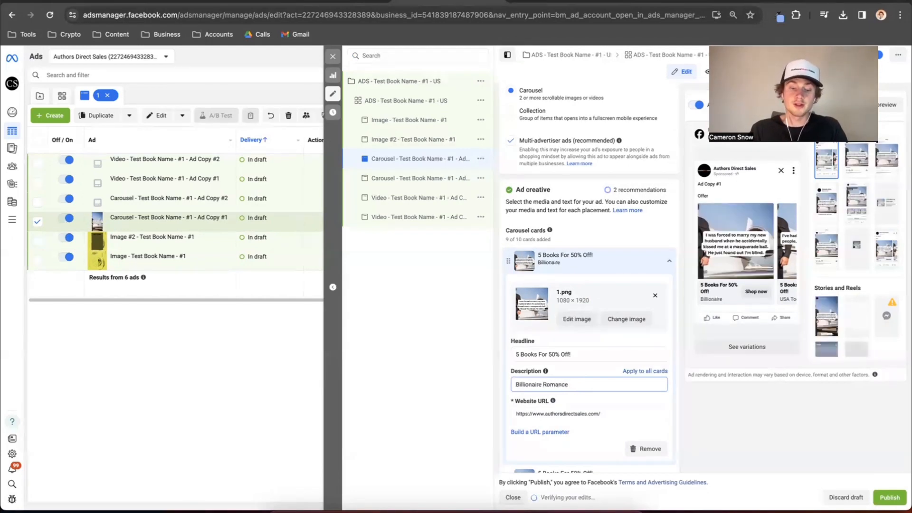
left_click(561, 373)
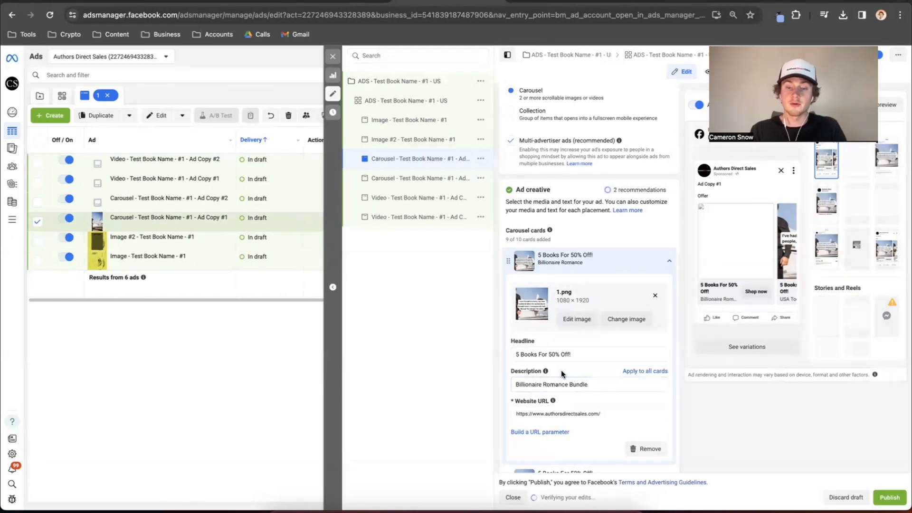
left_click(641, 371)
Build URL parameters for the first carousel card, with campaign source {{site_source_name}} and campaign medium {{adset.name}}.
scroll(640, 373, "down", 2)
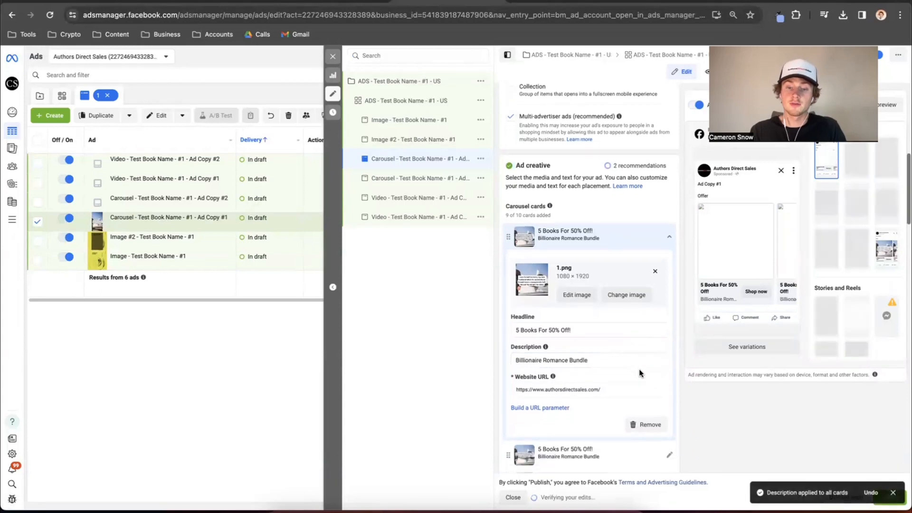
scroll(640, 373, "down", 3)
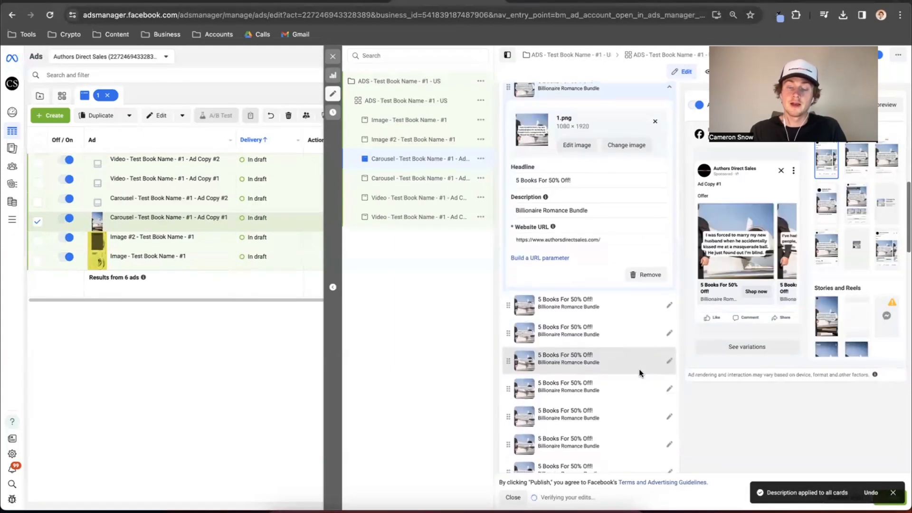
left_click(547, 259)
left_click(420, 192)
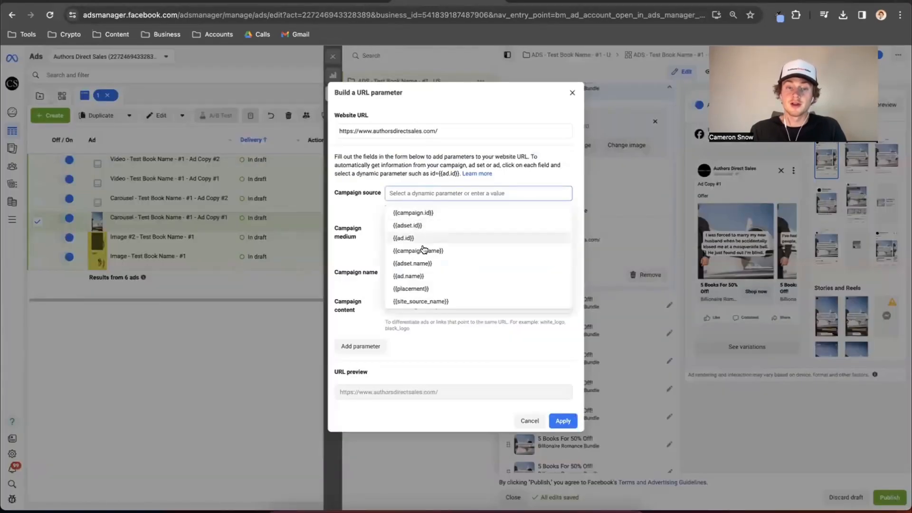
left_click(420, 301)
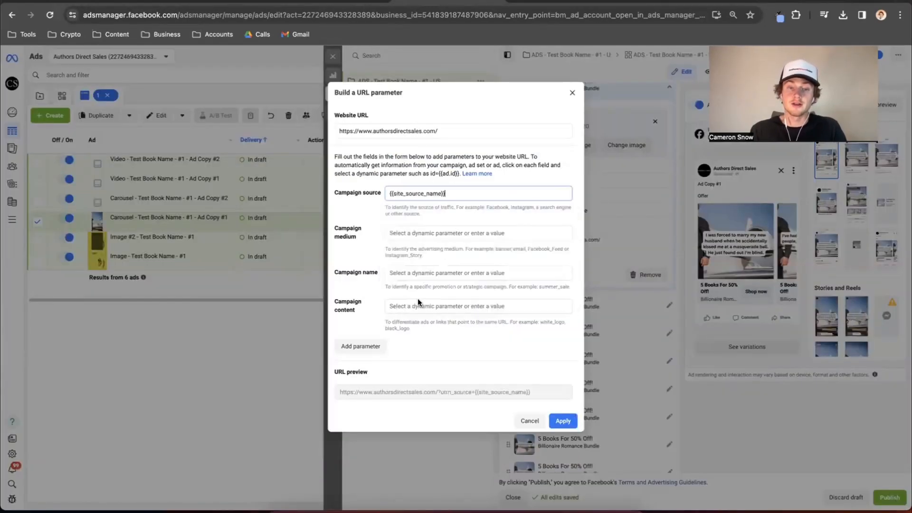
left_click(419, 233)
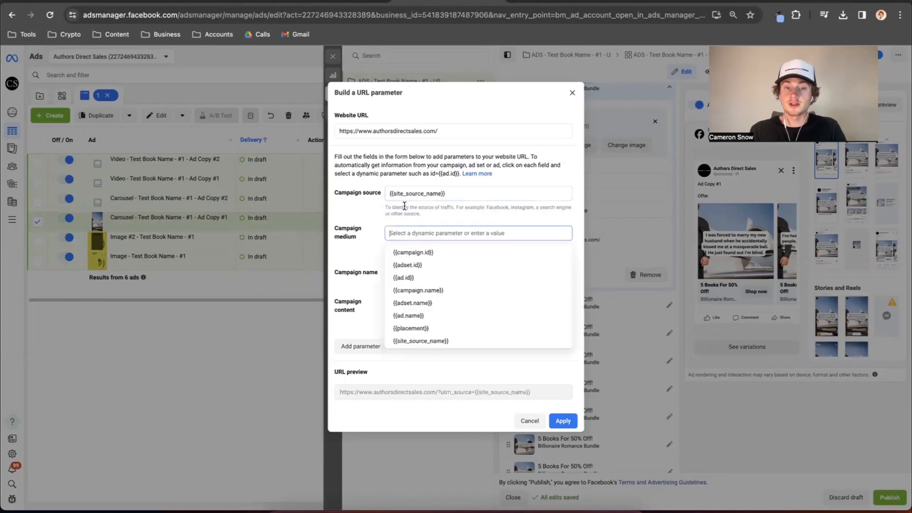
left_click(426, 304)
Set the card URL's campaign name to {{campaign.name}} and campaign content to {{ad.name}}, and apply the parameters.
left_click(426, 302)
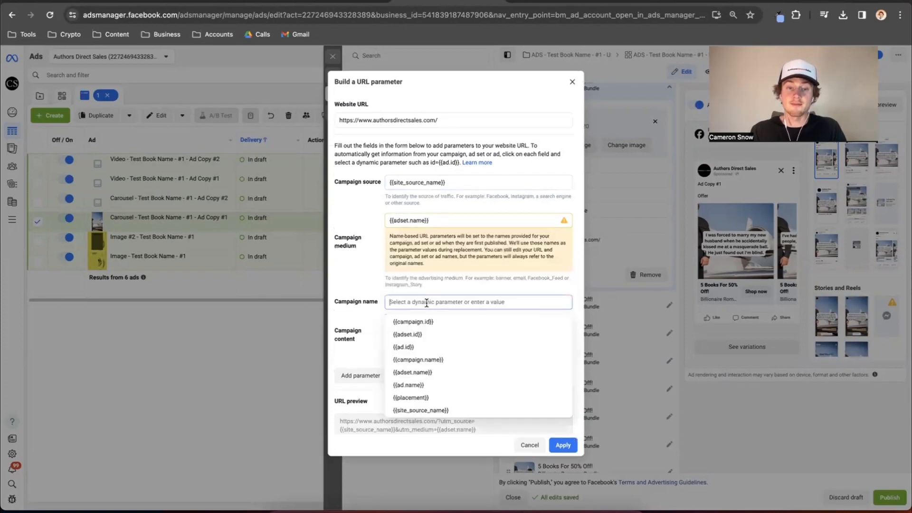
left_click(423, 360)
left_click(421, 378)
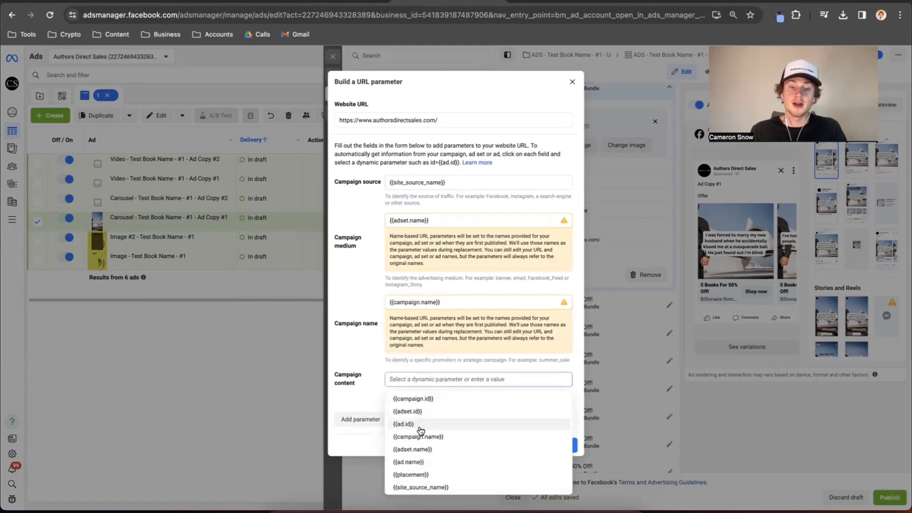
left_click(417, 462)
scroll(519, 356, "down", 1)
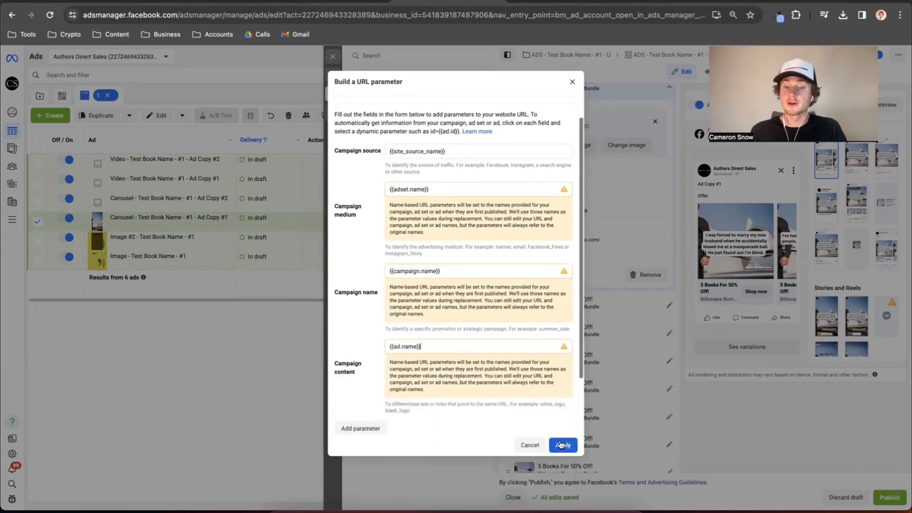
left_click(562, 445)
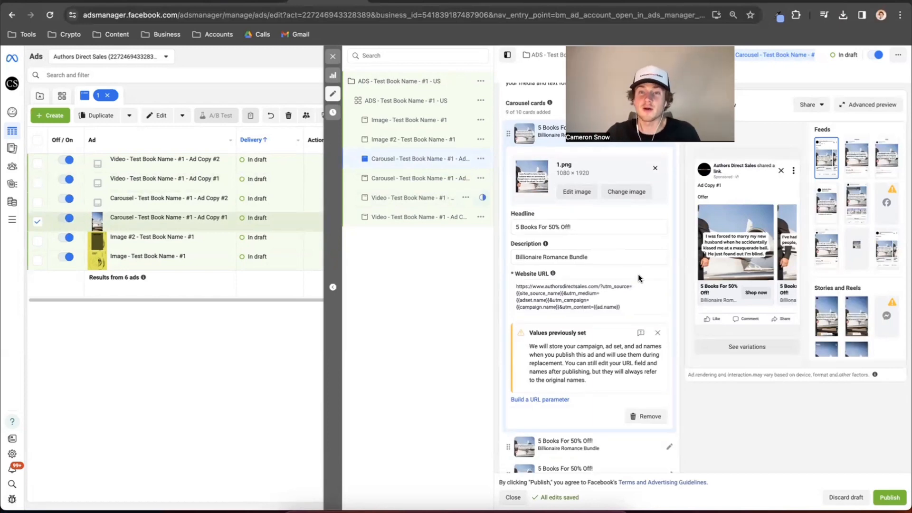
Review the Advantage+ creative optimizations of the Ad Copy #1 carousel, including profile end card, highlight carousel card and dynamic description, and save them.
scroll(637, 275, "down", 4)
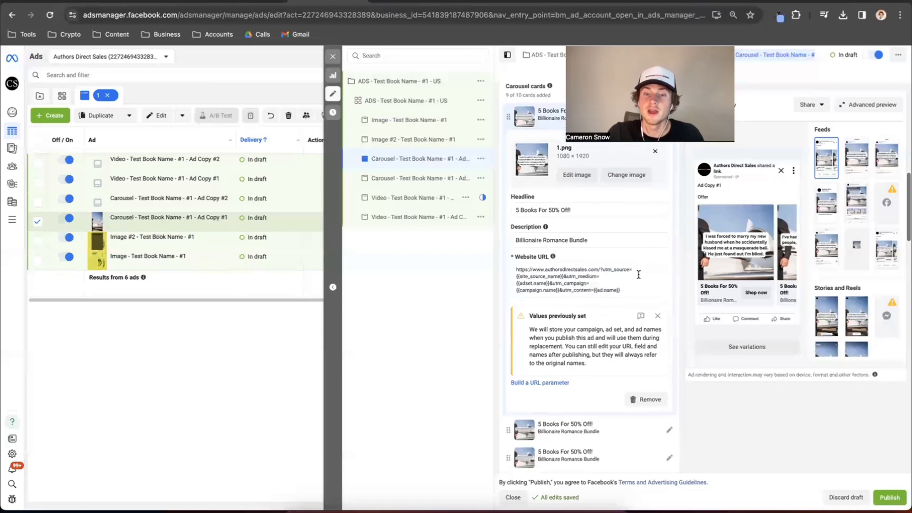
scroll(638, 275, "down", 6)
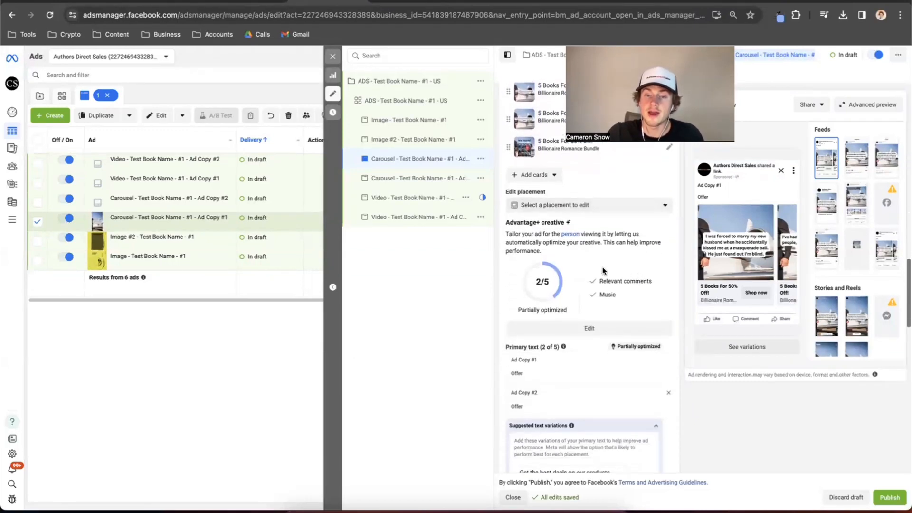
left_click_drag(505, 222, 565, 224)
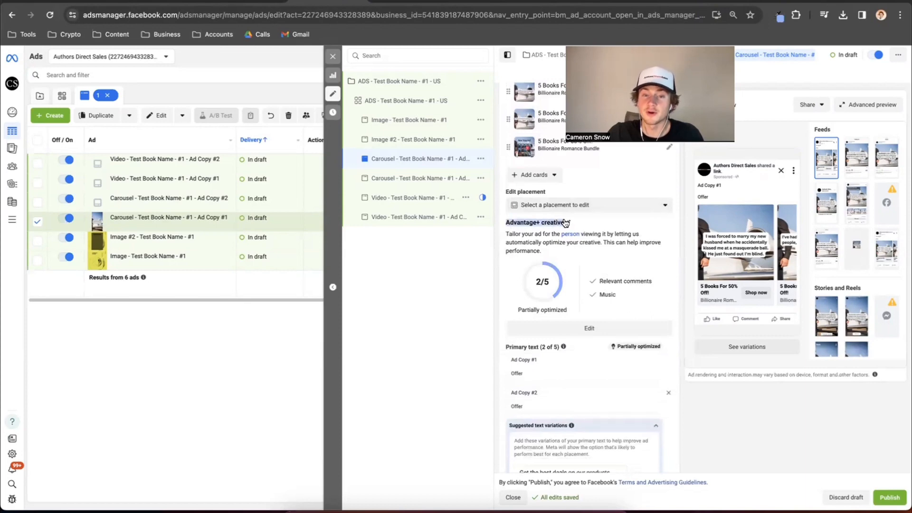
left_click(586, 328)
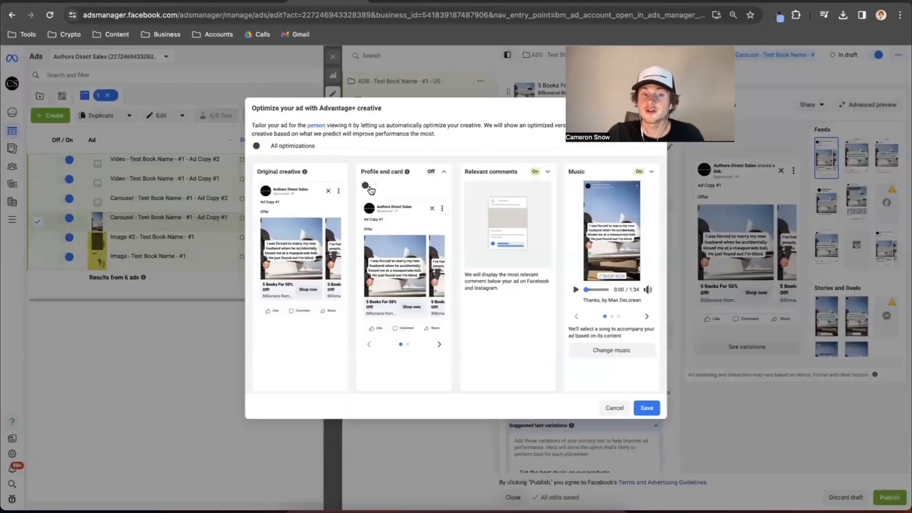
scroll(378, 166, "down", 3)
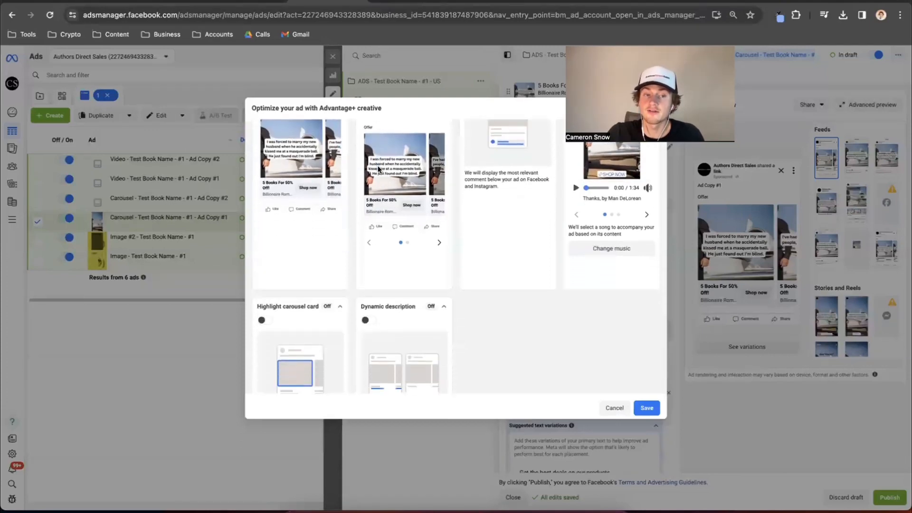
scroll(275, 306, "up", 3)
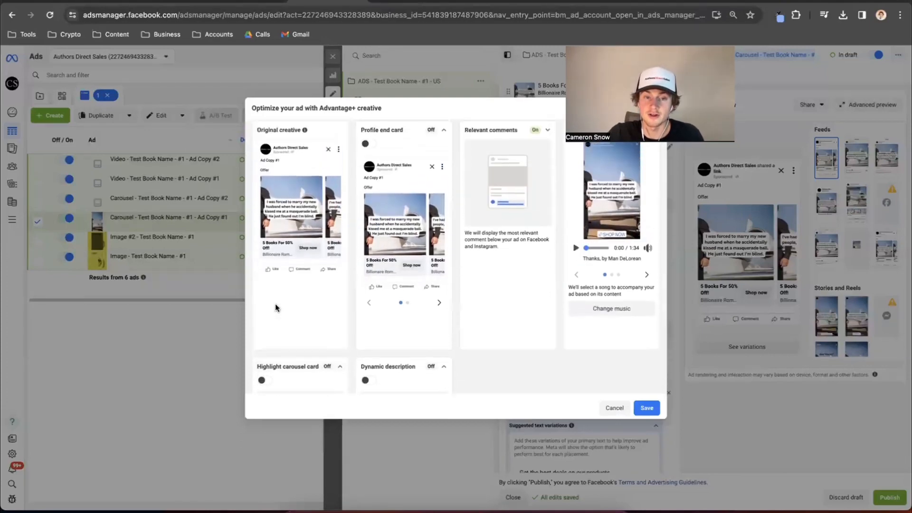
scroll(439, 269, "right", 3)
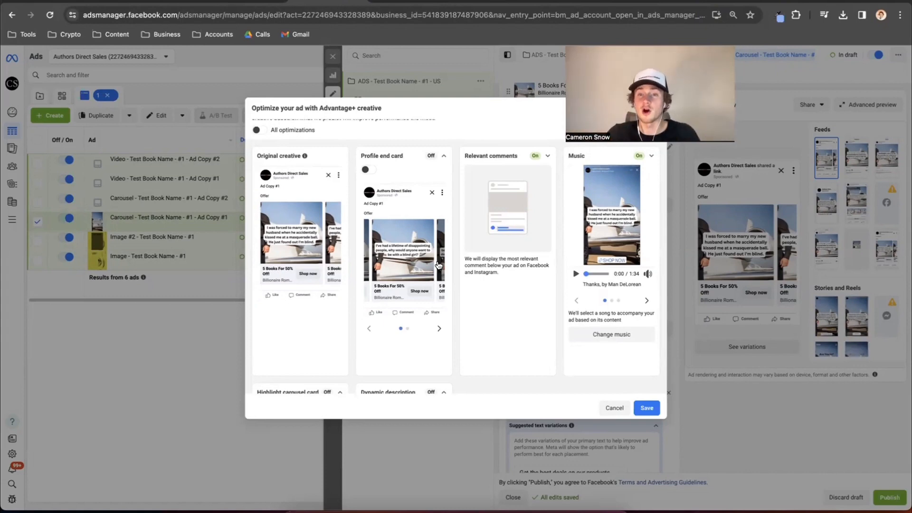
scroll(417, 212, "down", 3)
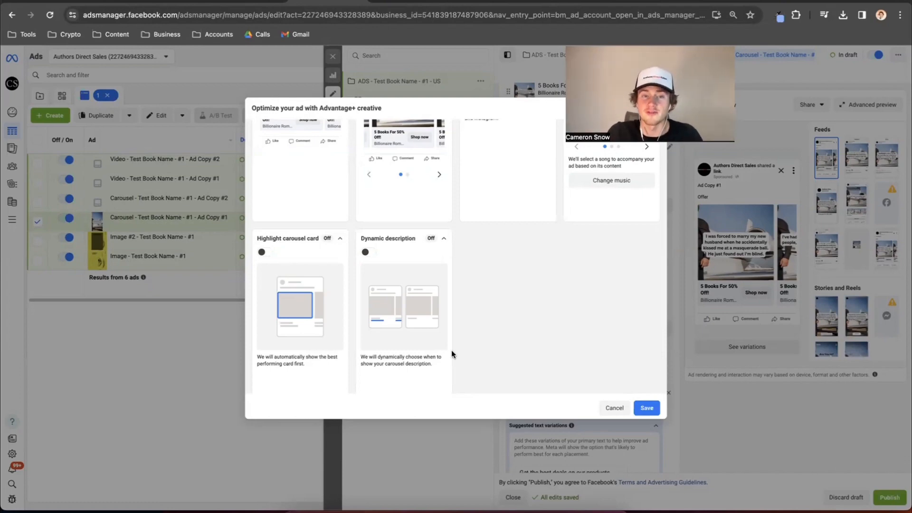
left_click(645, 410)
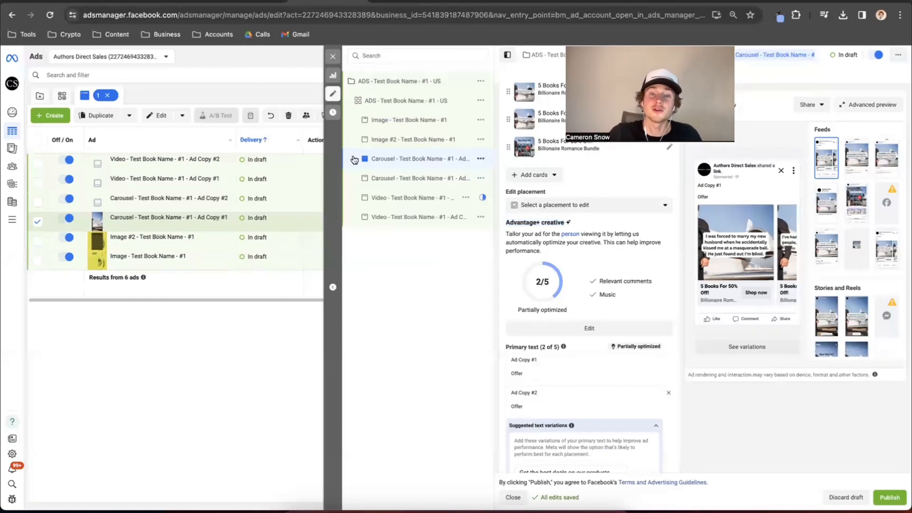
Open the Ad Copy #2 carousel ad and check its format choice.
left_click(387, 181)
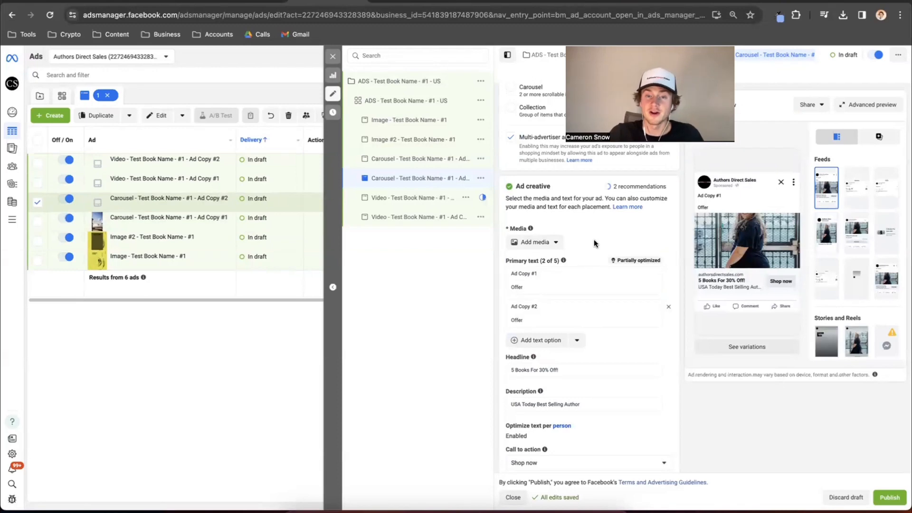
scroll(593, 242, "up", 3)
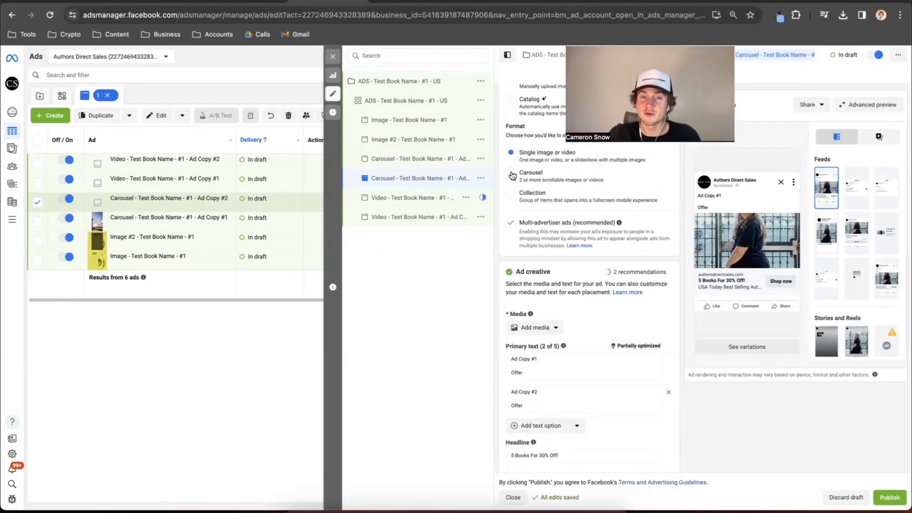
Add the 1080 × 1920 dragon shifter account video to the Ad Copy #1 video ad, keeping its full length, original crops and default optimizations.
left_click(418, 198)
scroll(576, 281, "down", 2)
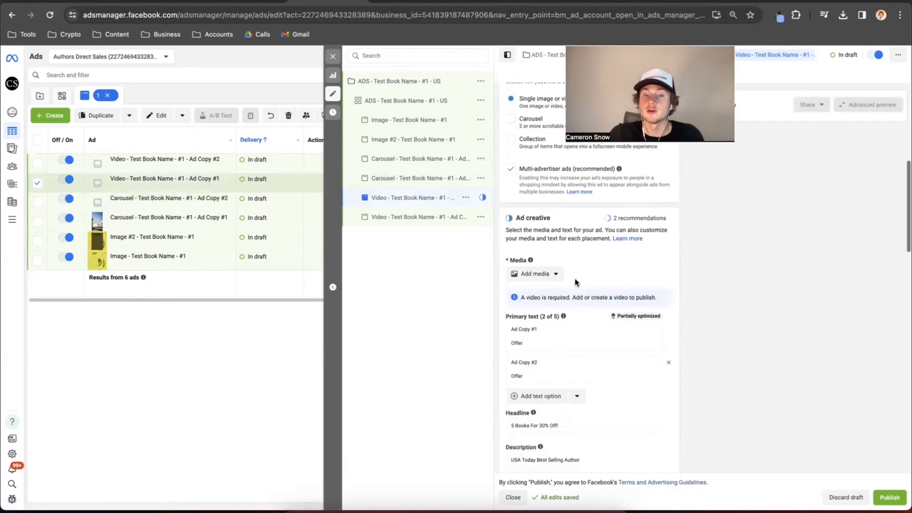
left_click(534, 269)
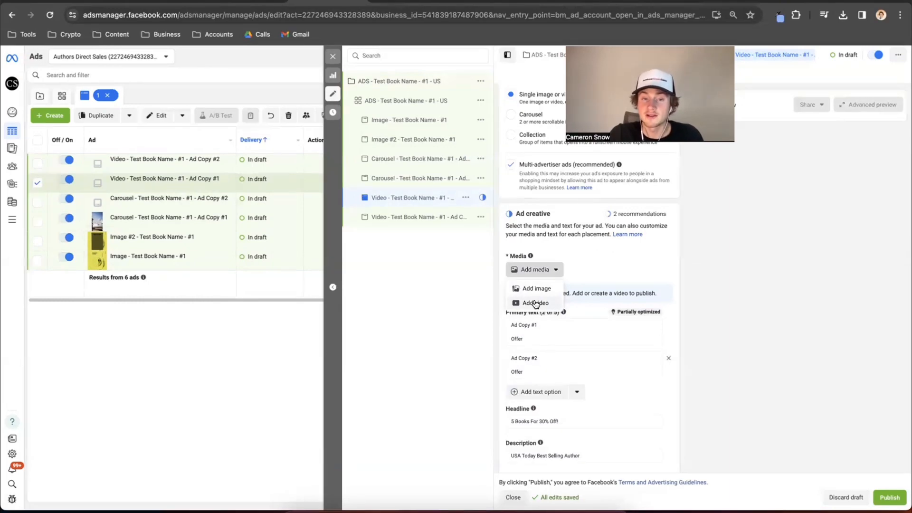
left_click(535, 303)
left_click(470, 214)
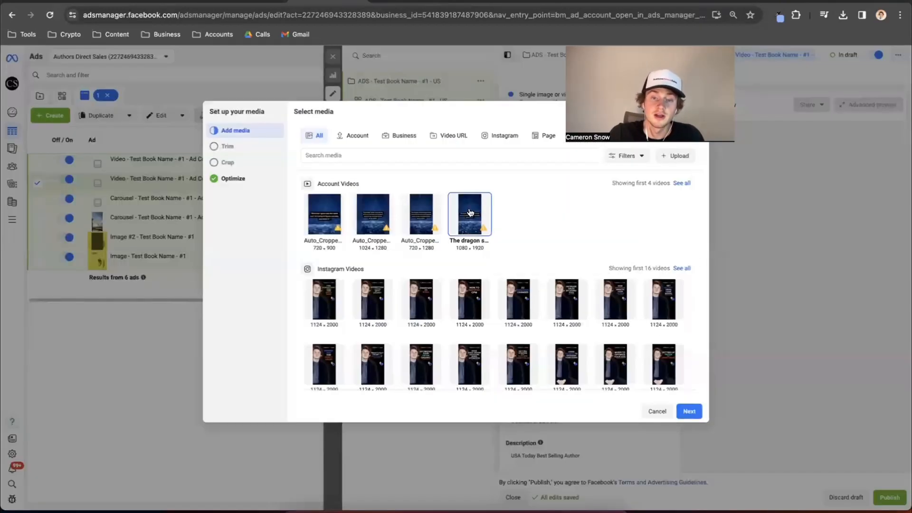
left_click(689, 411)
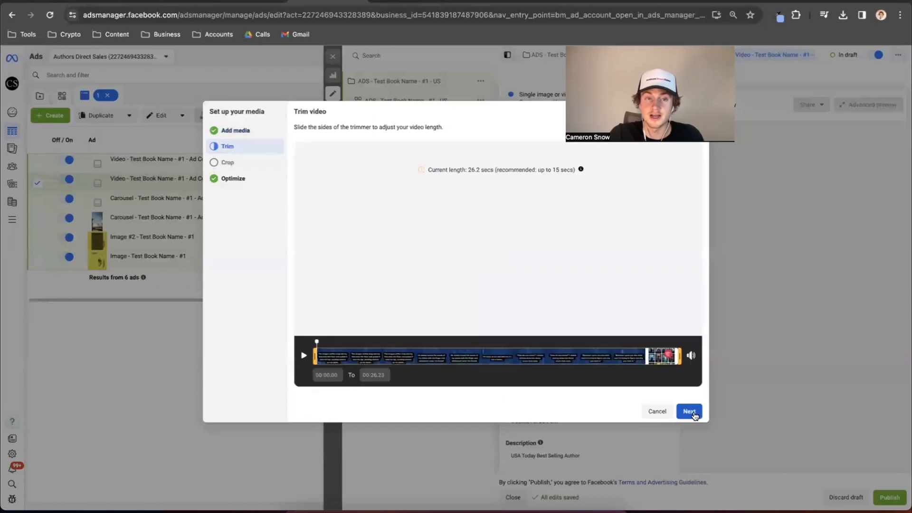
left_click(693, 414)
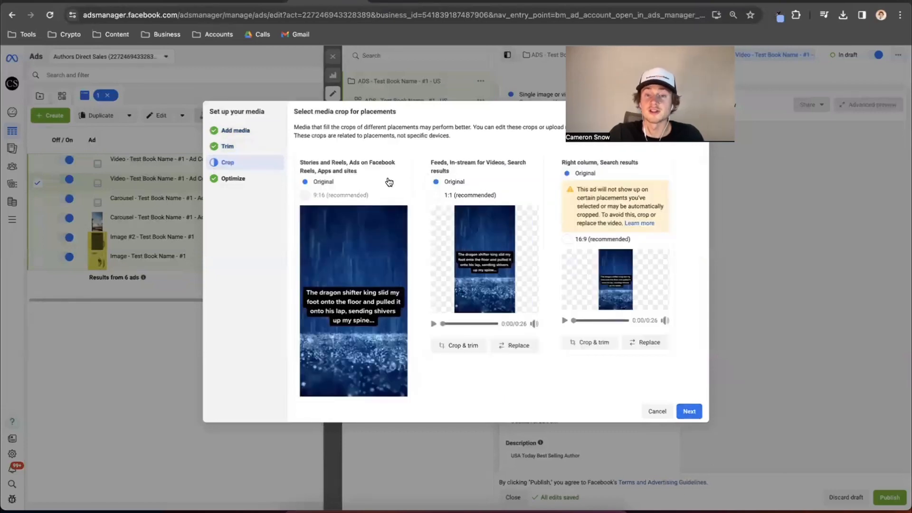
left_click(690, 413)
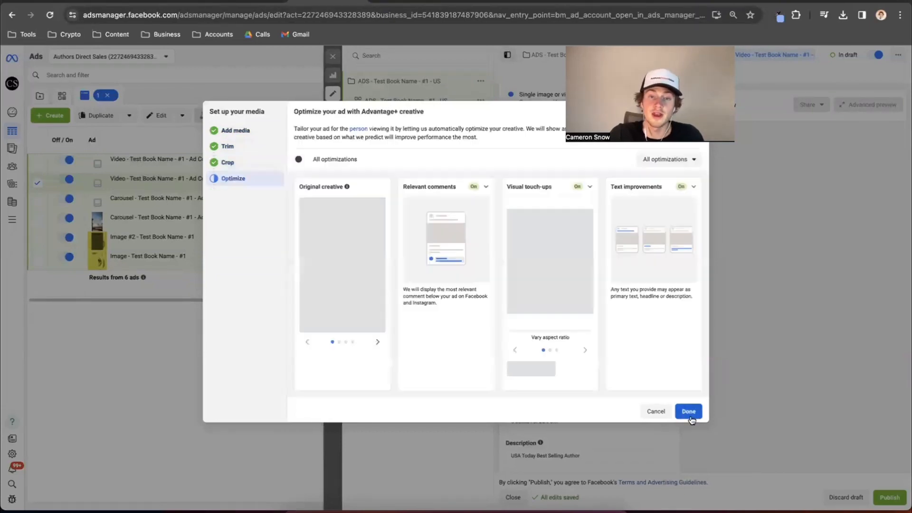
left_click(689, 412)
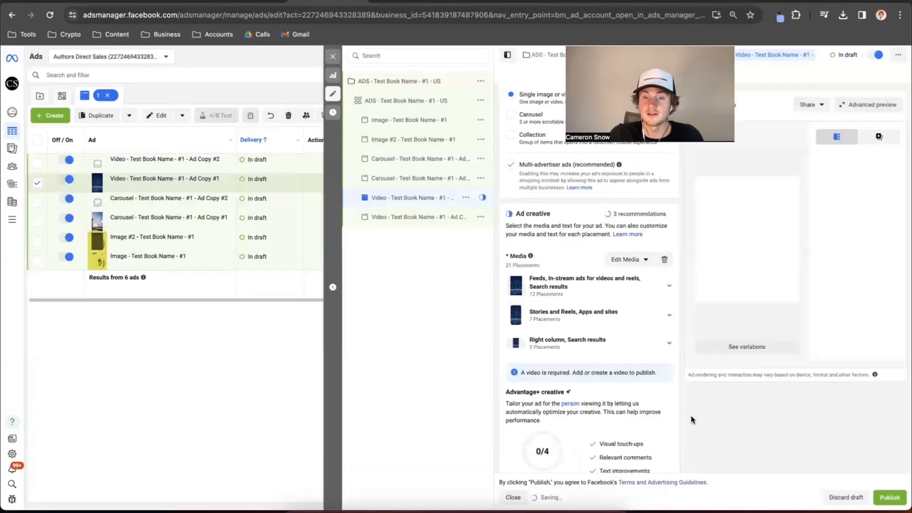
Set the call to action of the Ad Copy #1 video ad to "Shop now".
scroll(571, 261, "down", 2)
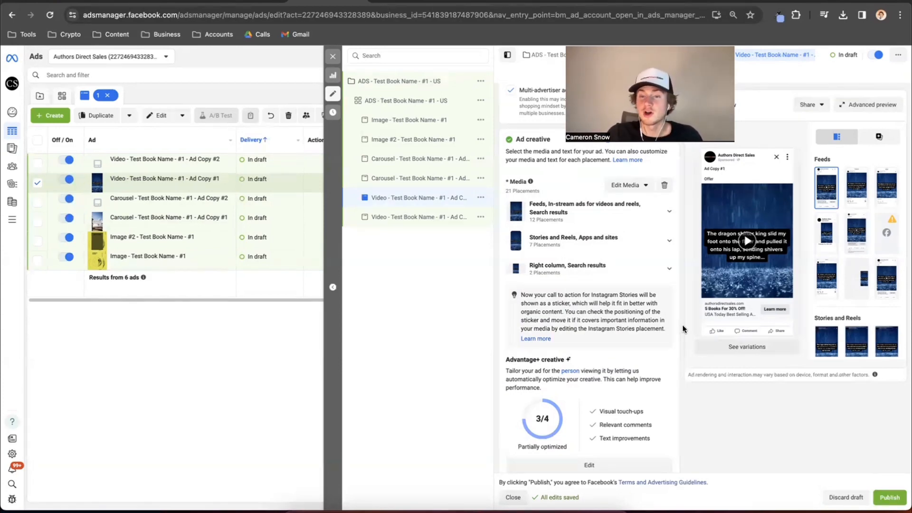
scroll(683, 328, "up", 10)
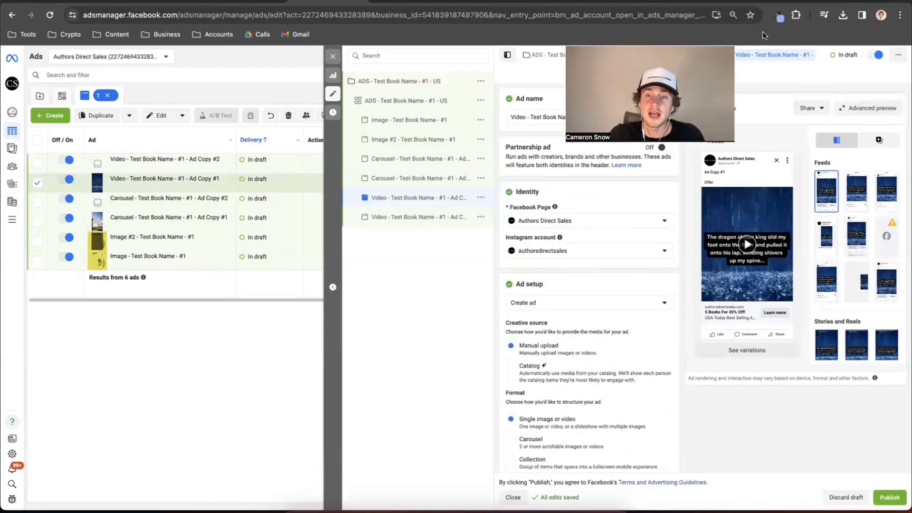
scroll(568, 117, "down", 10)
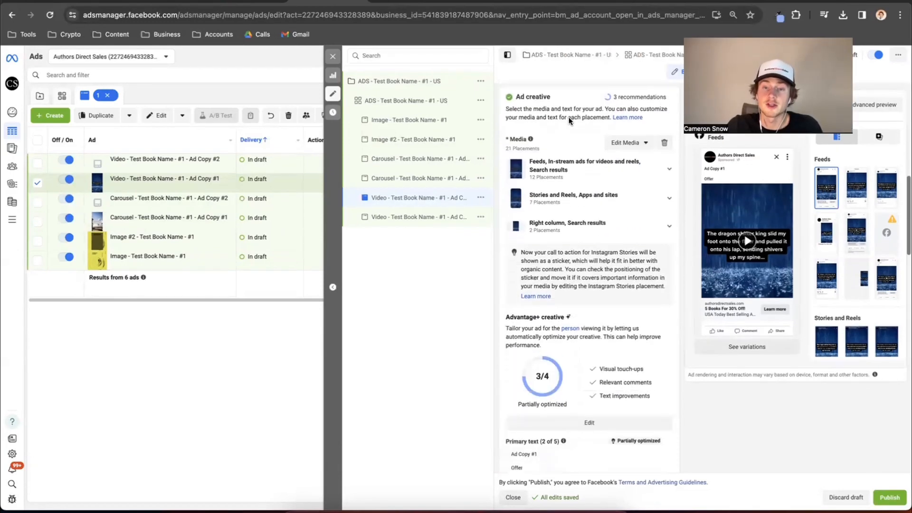
scroll(568, 117, "down", 5)
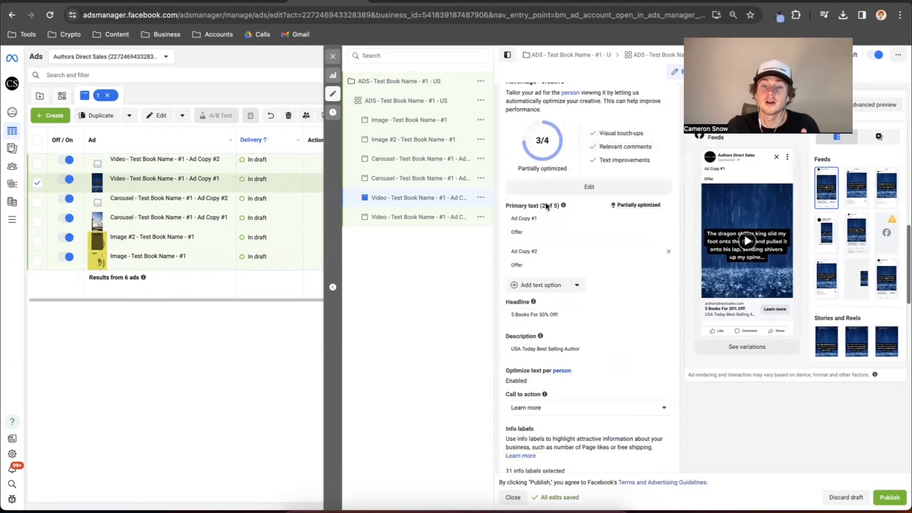
scroll(540, 289, "down", 3)
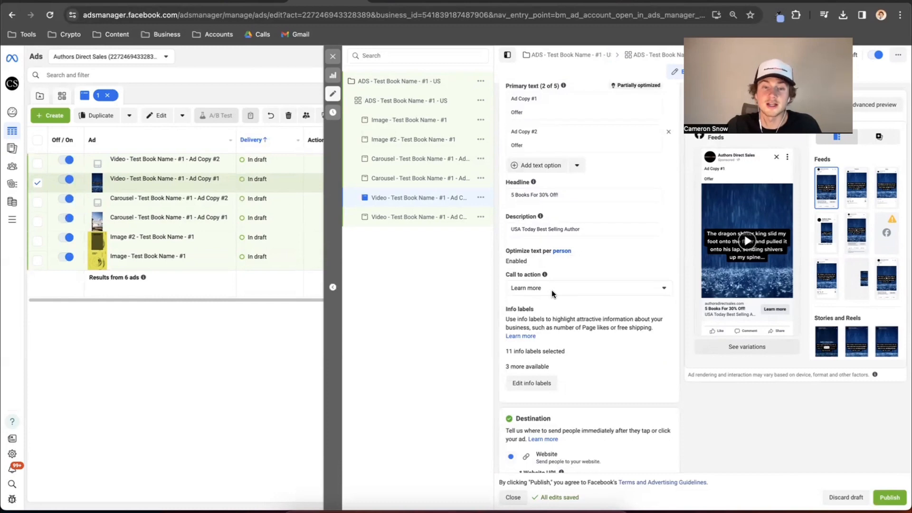
left_click(551, 290)
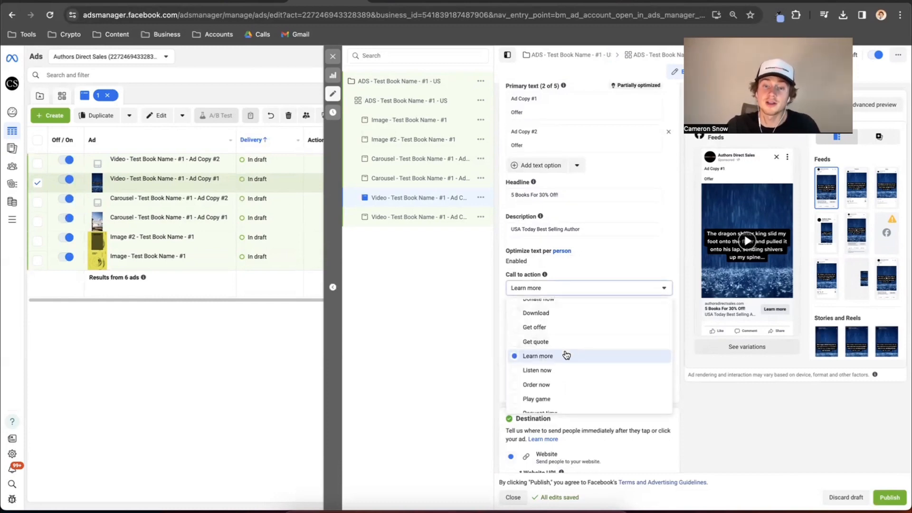
scroll(566, 354, "down", 3)
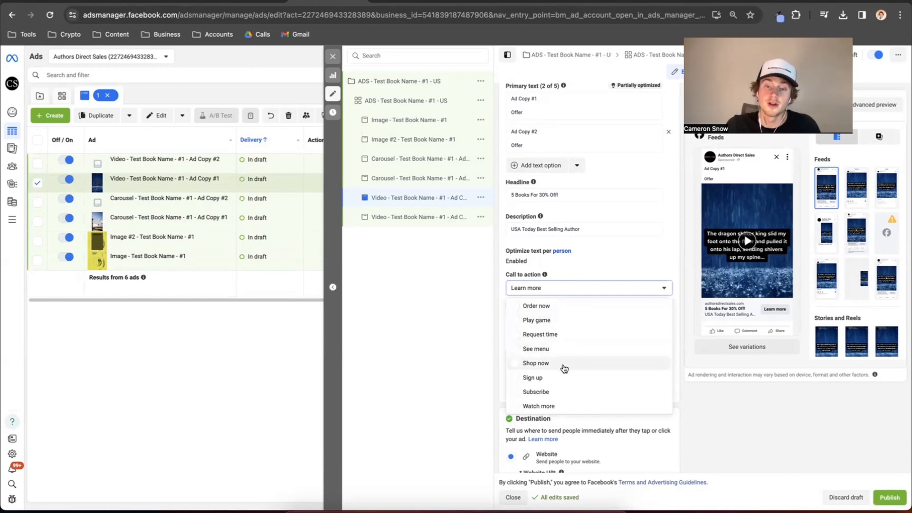
left_click(564, 364)
Check the call to action choice of the Ad Copy #2 video ad, then leave it for the carousel ads.
left_click(424, 216)
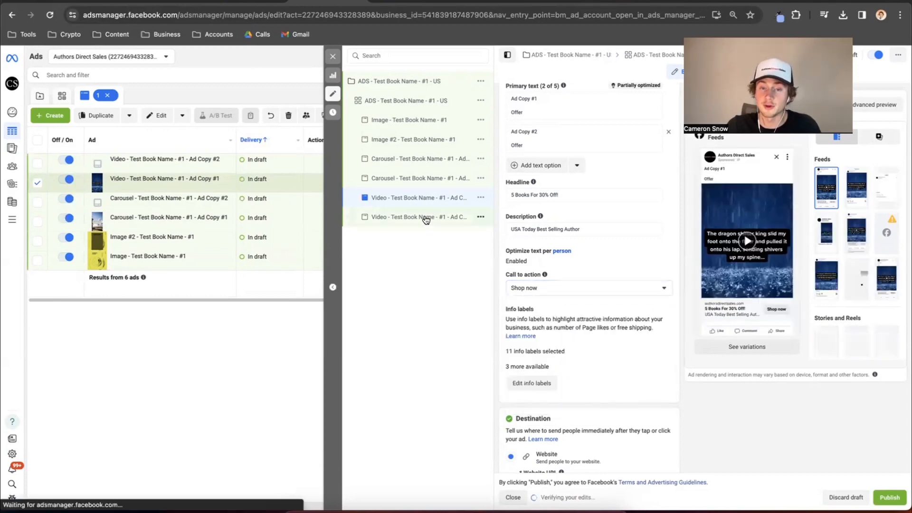
left_click(541, 288)
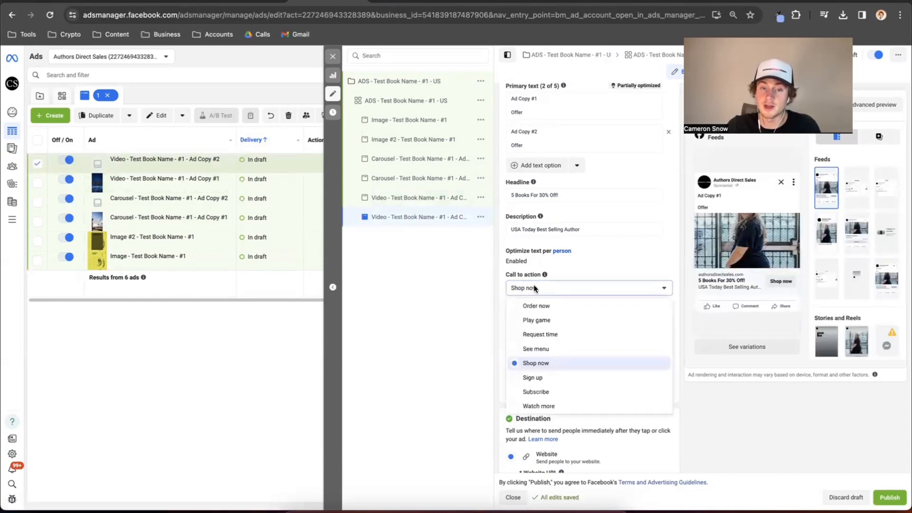
left_click(412, 181)
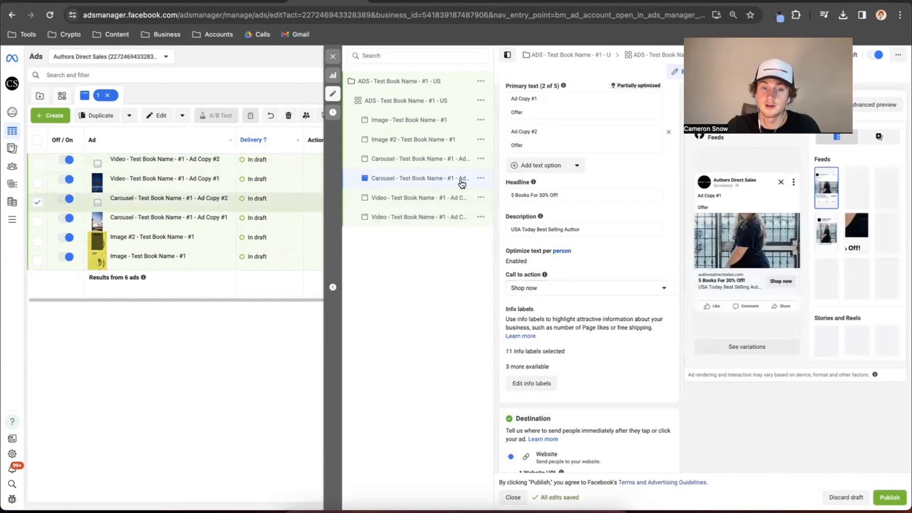
left_click(422, 159)
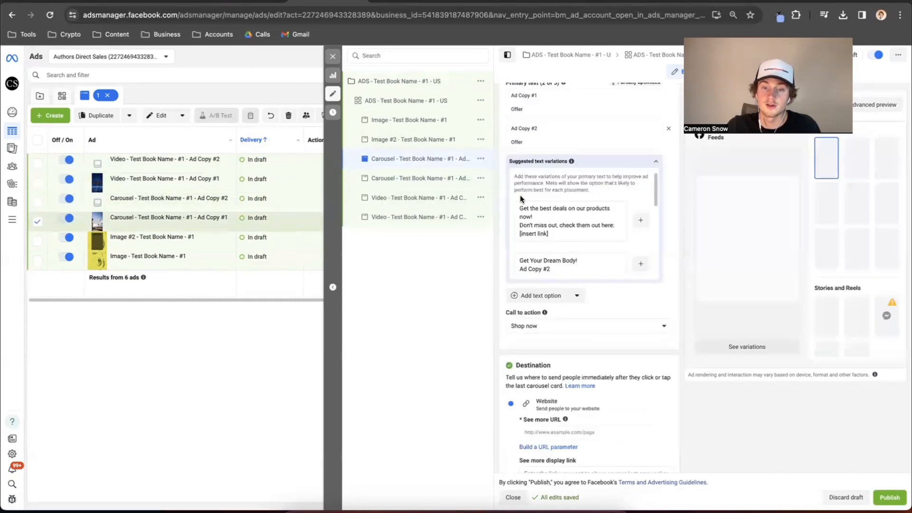
scroll(521, 198, "down", 5)
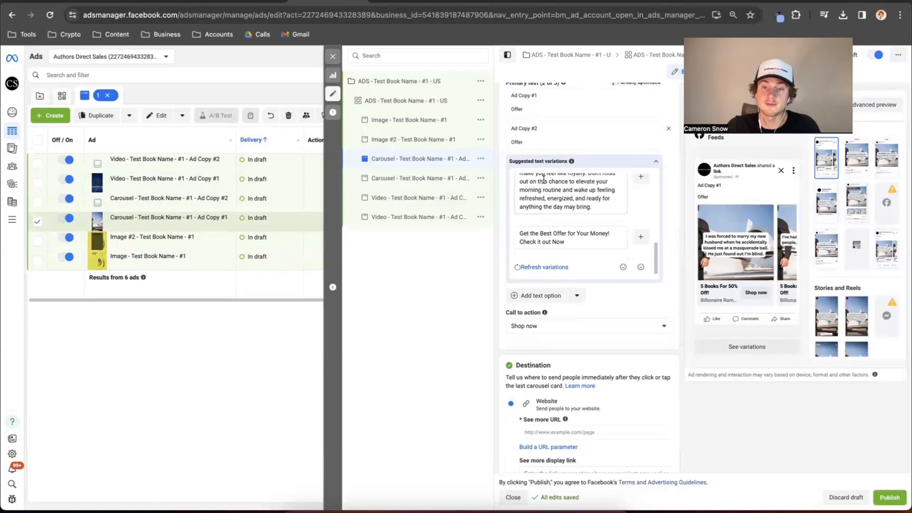
scroll(674, 172, "down", 5)
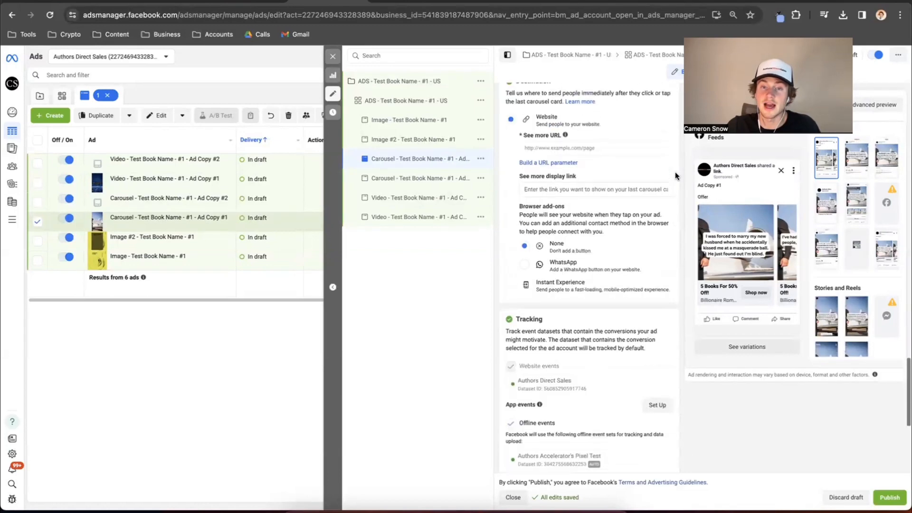
scroll(675, 172, "up", 3)
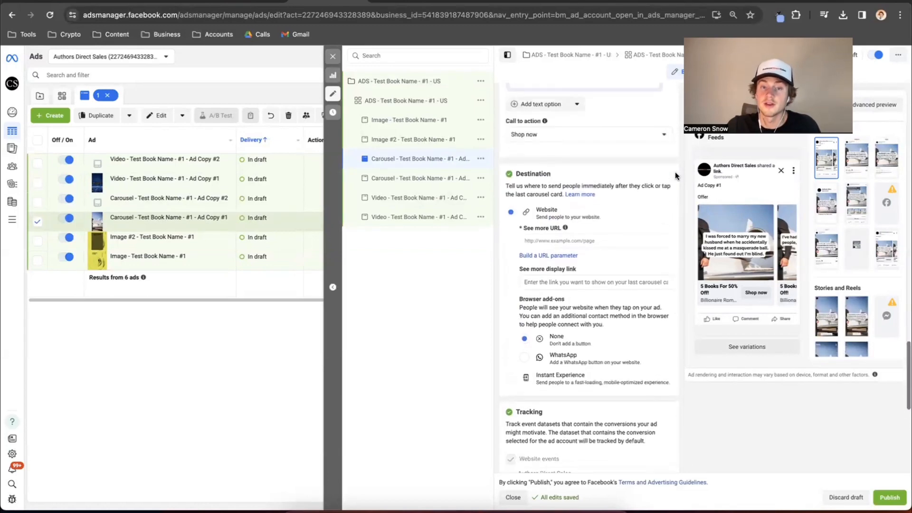
left_click(550, 279)
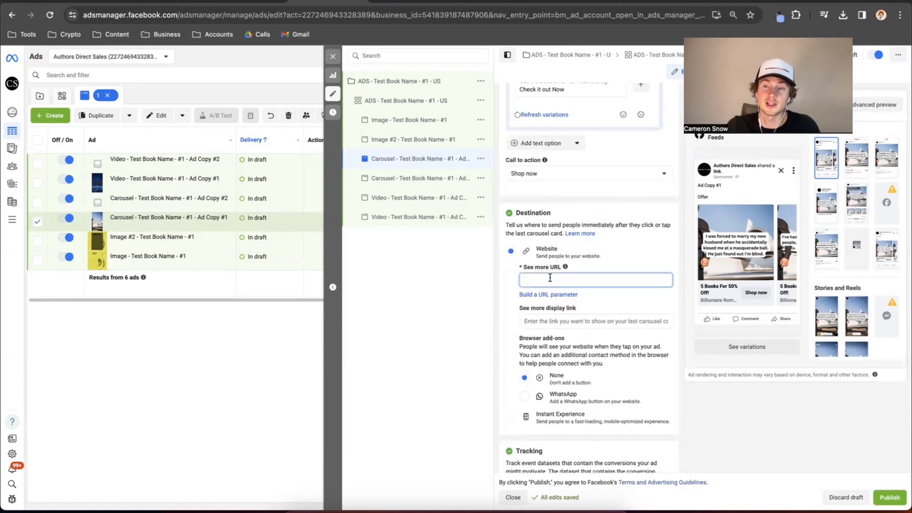
scroll(551, 278, "up", 12)
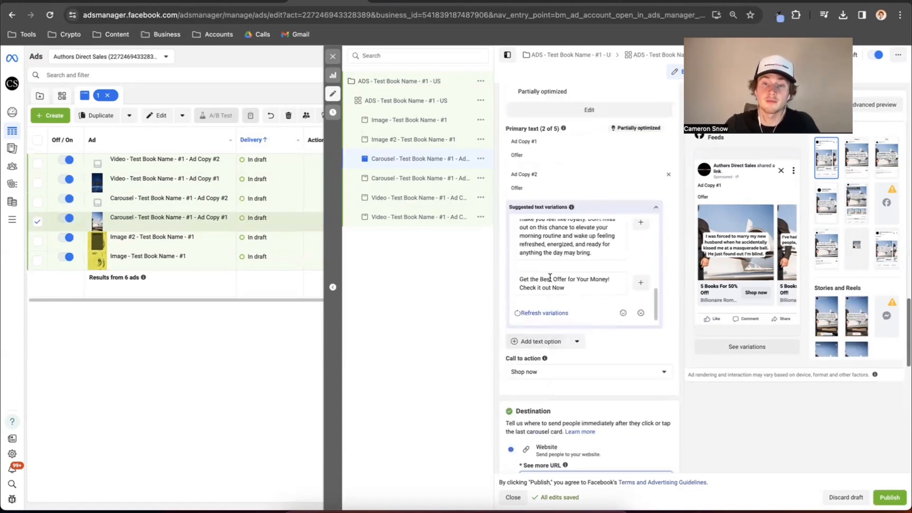
scroll(550, 279, "up", 13)
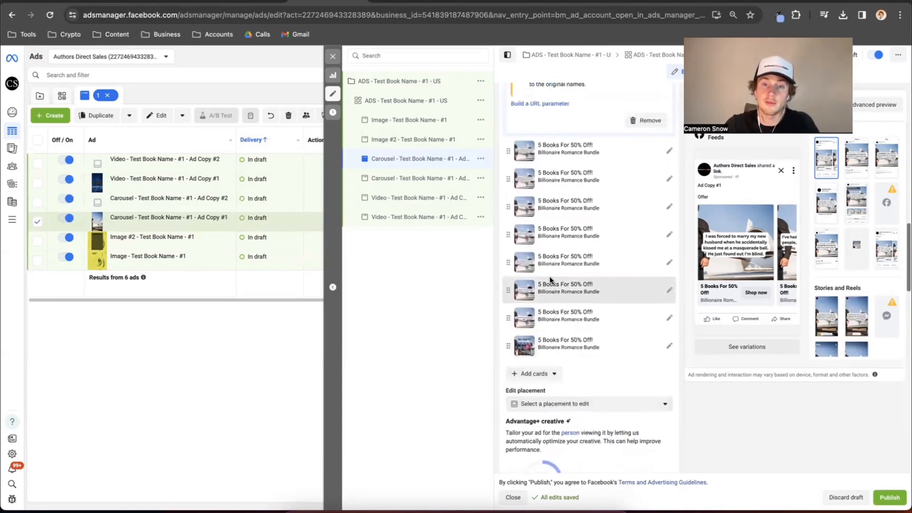
scroll(550, 280, "up", 5)
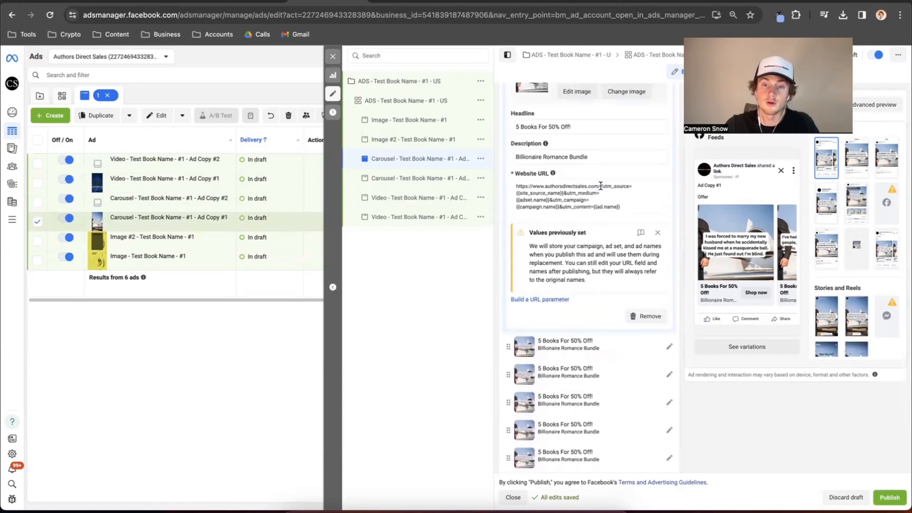
left_click_drag(601, 185, 508, 188)
key("ctrl+c")
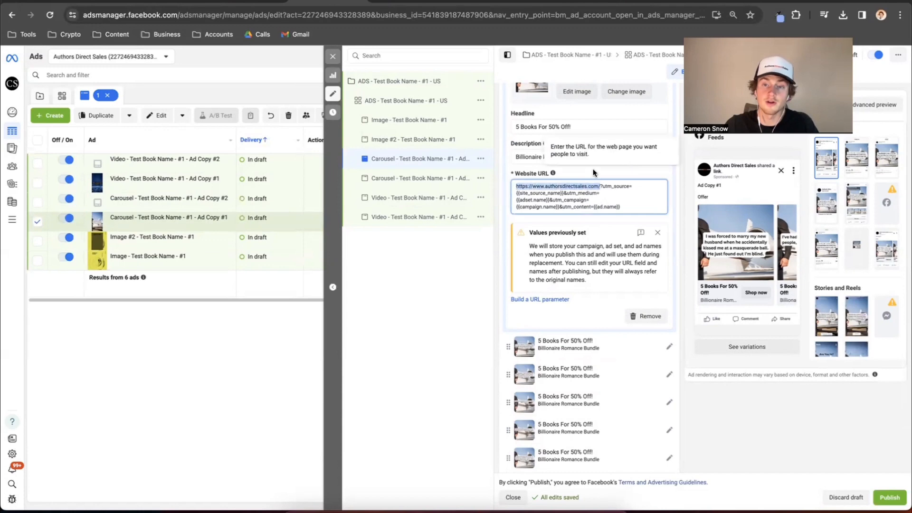
scroll(666, 181, "down", 15)
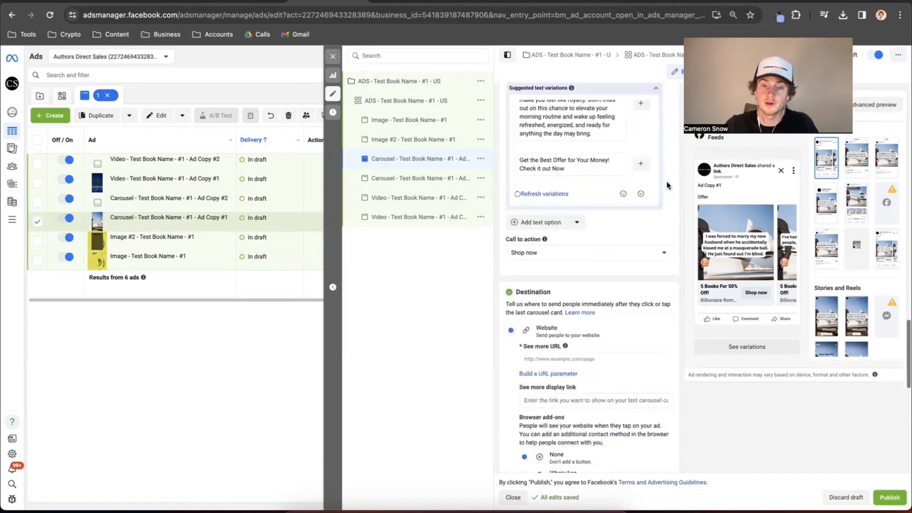
left_click(596, 224)
key("ctrl+v")
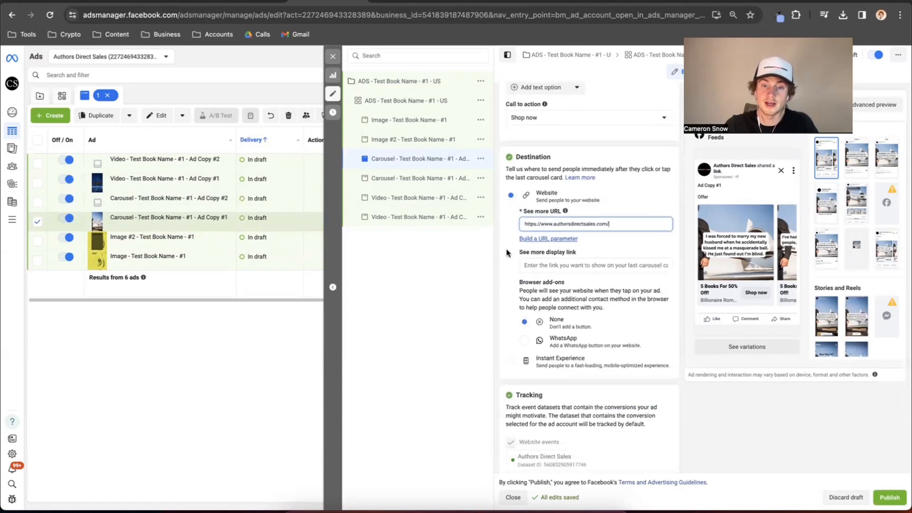
left_click(483, 259)
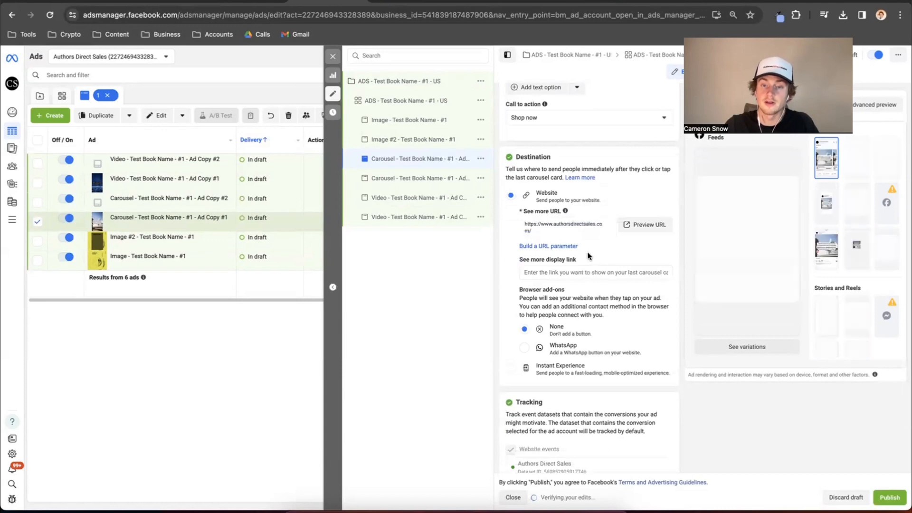
Examine the first image ad's copy, call to action, destination and tracking settings down to its URL parameters.
scroll(589, 256, "down", 2)
left_click(411, 139)
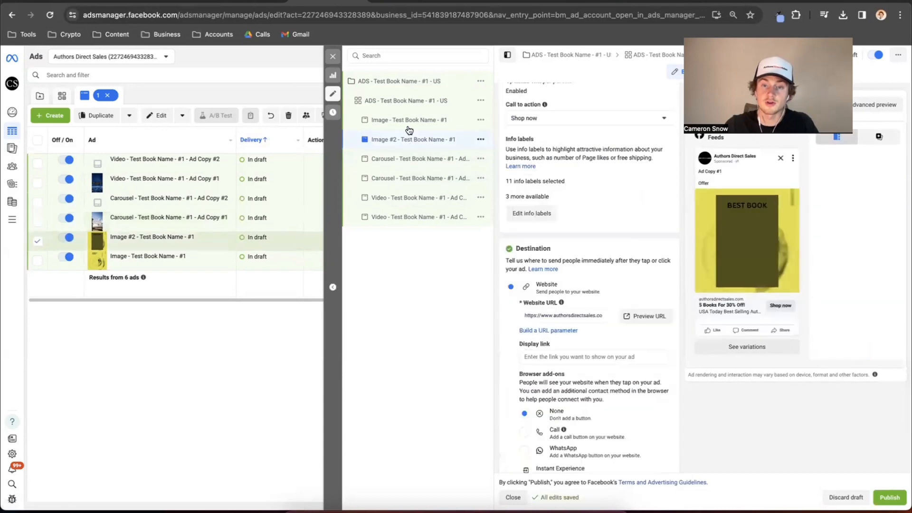
left_click(409, 121)
scroll(556, 181, "up", 5)
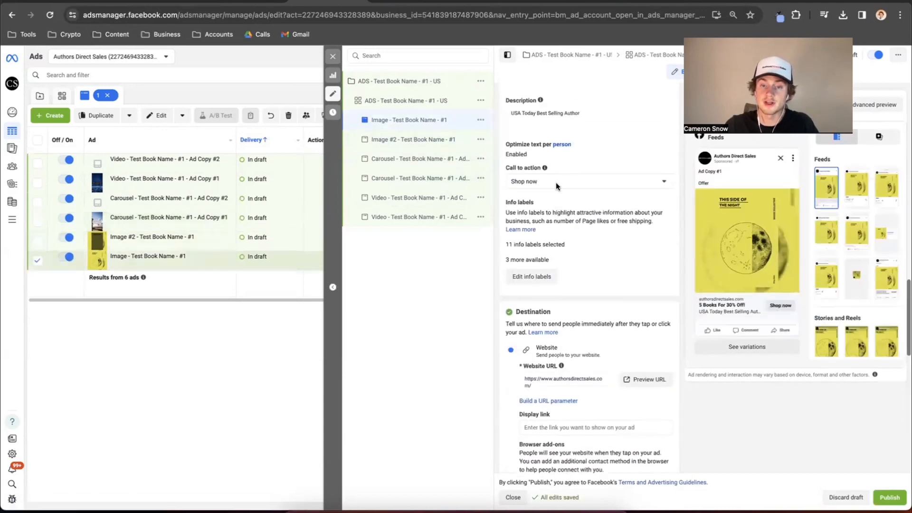
scroll(556, 181, "up", 3)
scroll(556, 181, "down", 10)
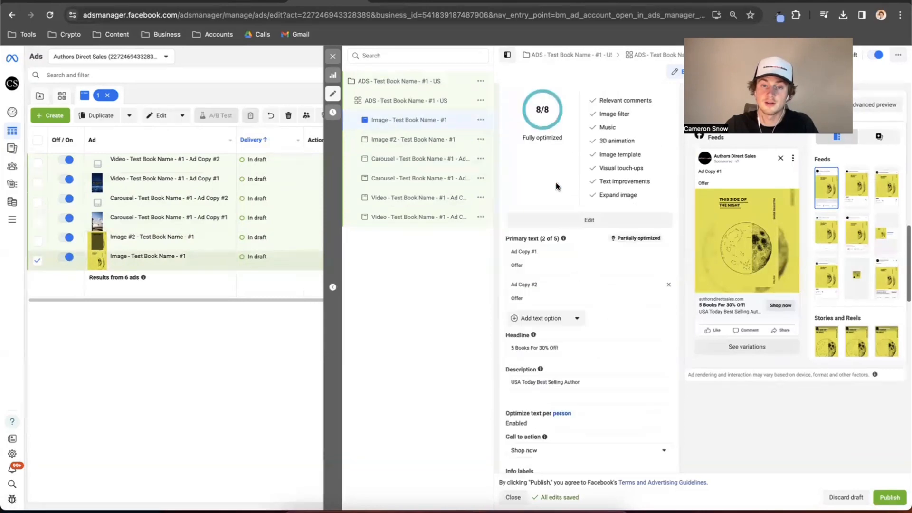
scroll(556, 182, "down", 10)
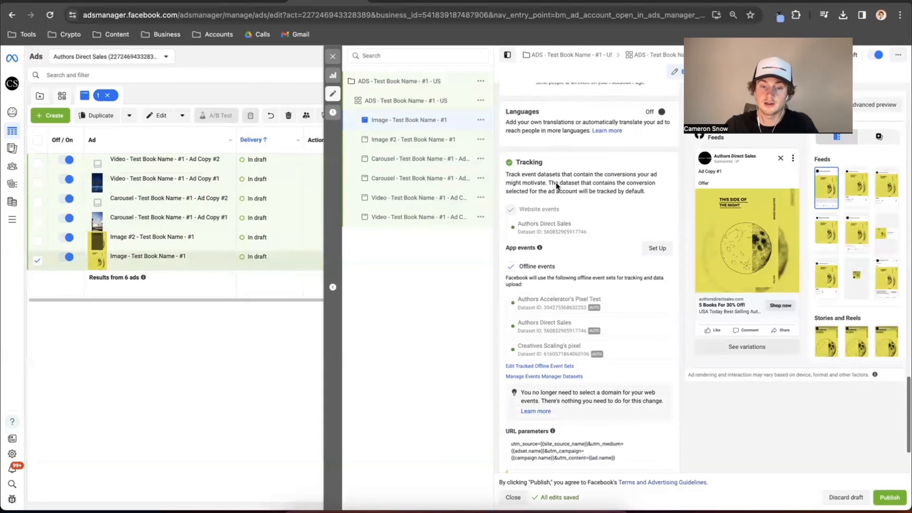